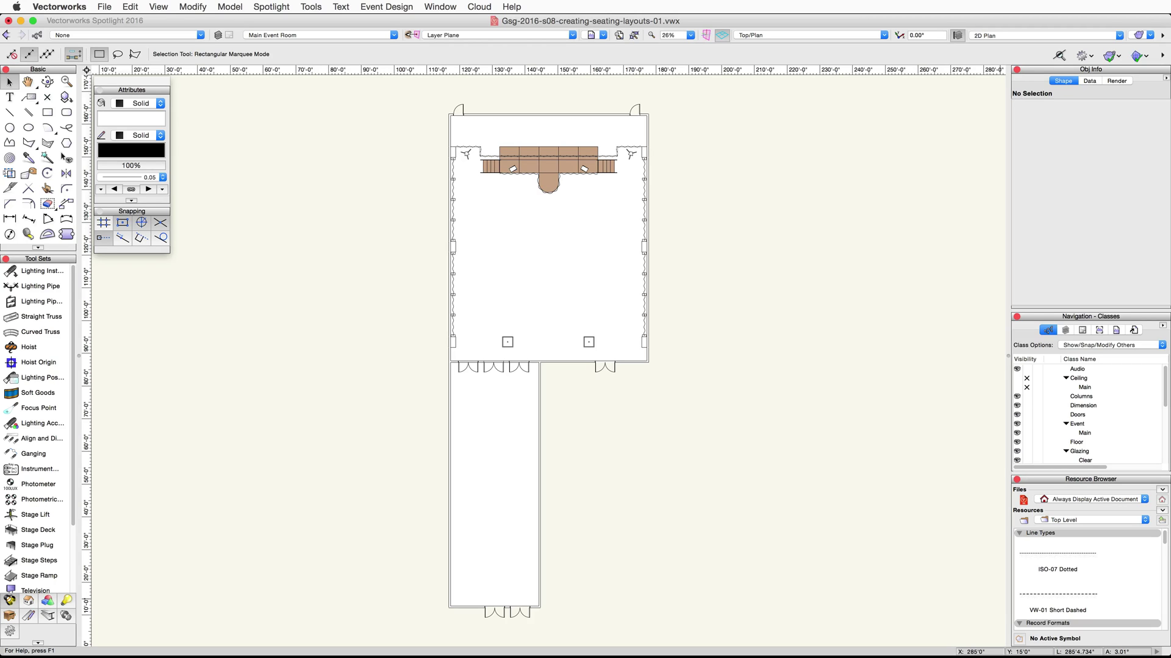
Step: Define a 47' by 36' rectangle anchored at its top centre, to be positioned at the next click
{"action": "left_click", "coordinate": [192, 6]}
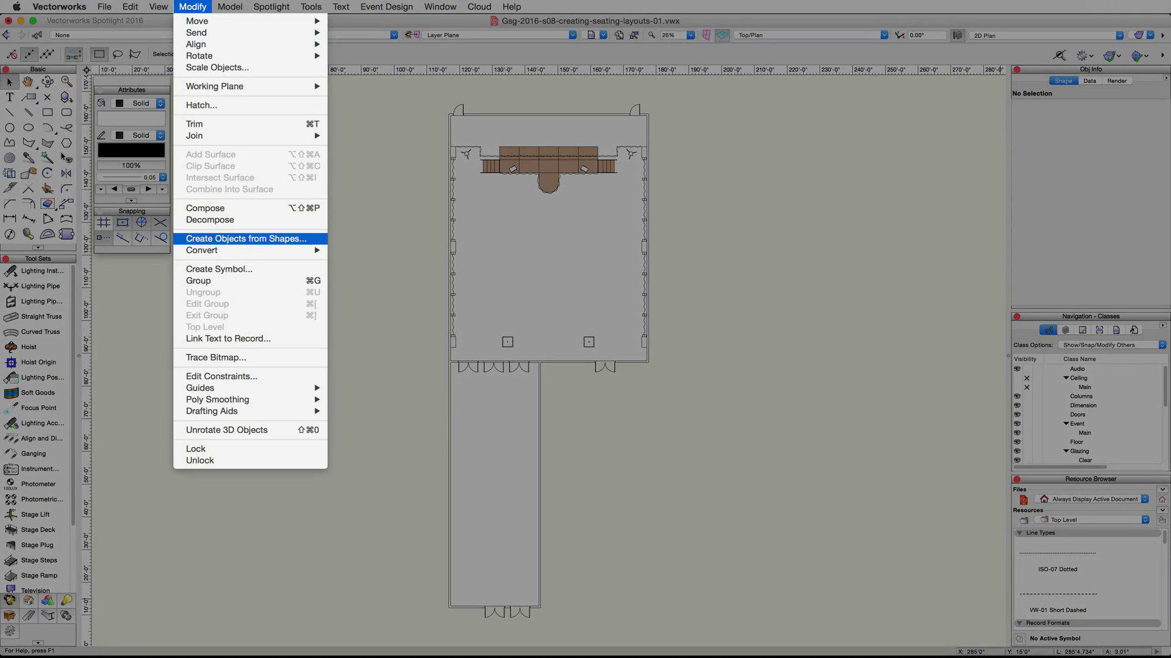
{"action": "key", "text": "Escape"}
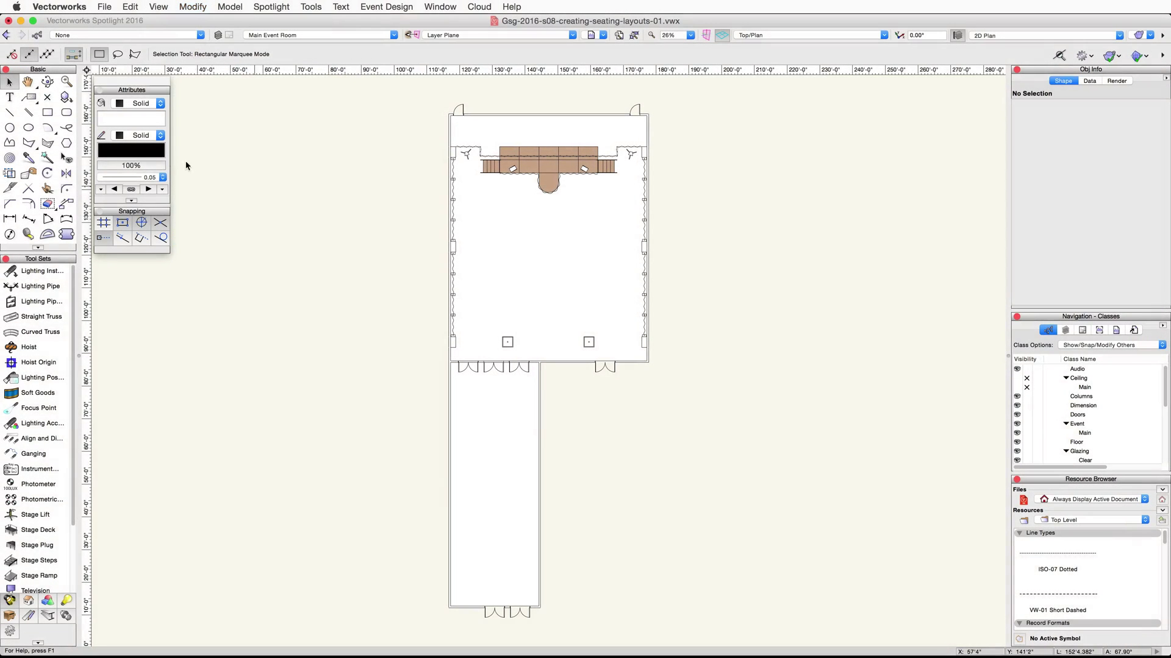
{"action": "double_click", "coordinate": [48, 112]}
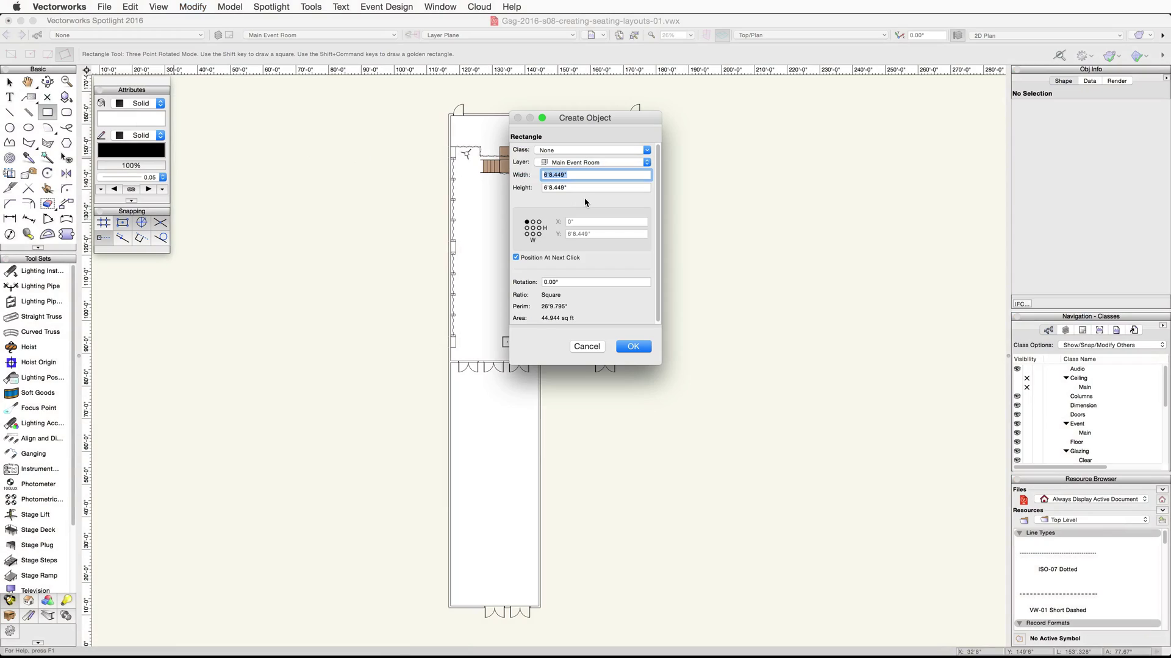
{"action": "type", "text": "47'"}
{"action": "key", "text": "Tab"}
{"action": "type", "text": "36"}
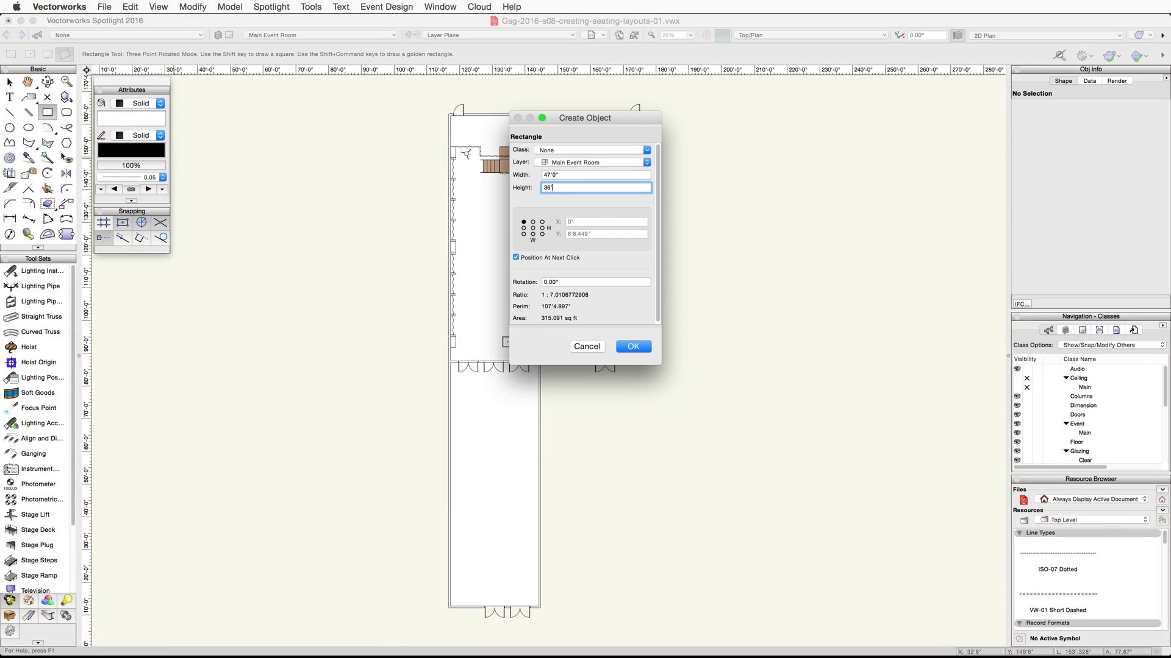
{"action": "left_click", "coordinate": [533, 223]}
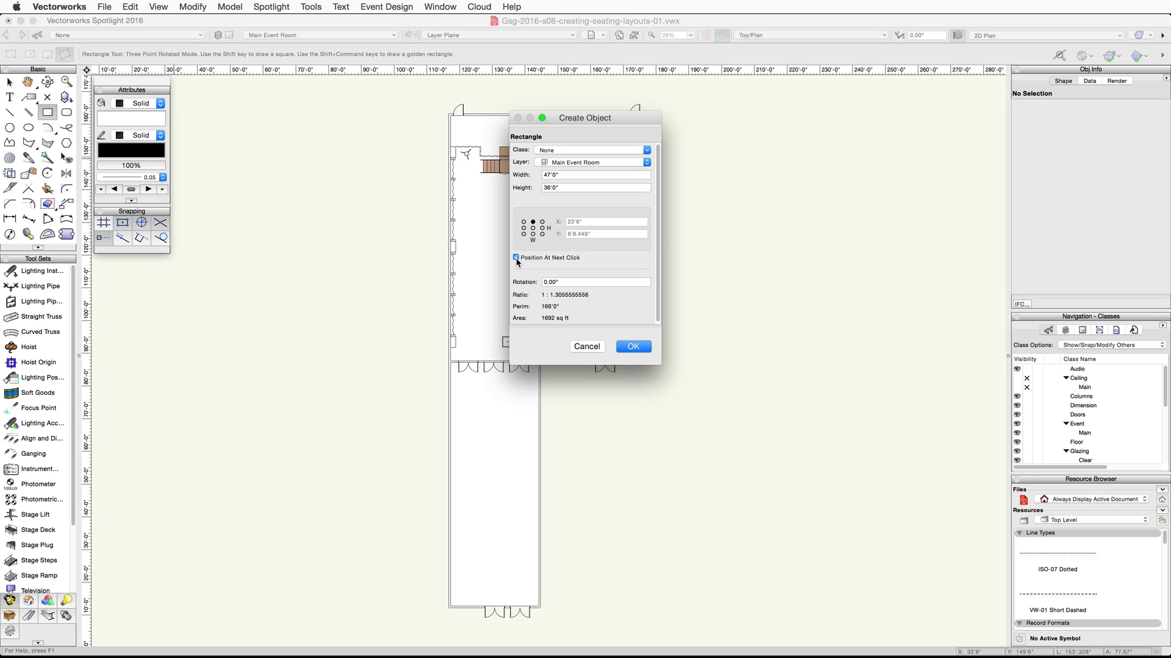
{"action": "left_click", "coordinate": [634, 346]}
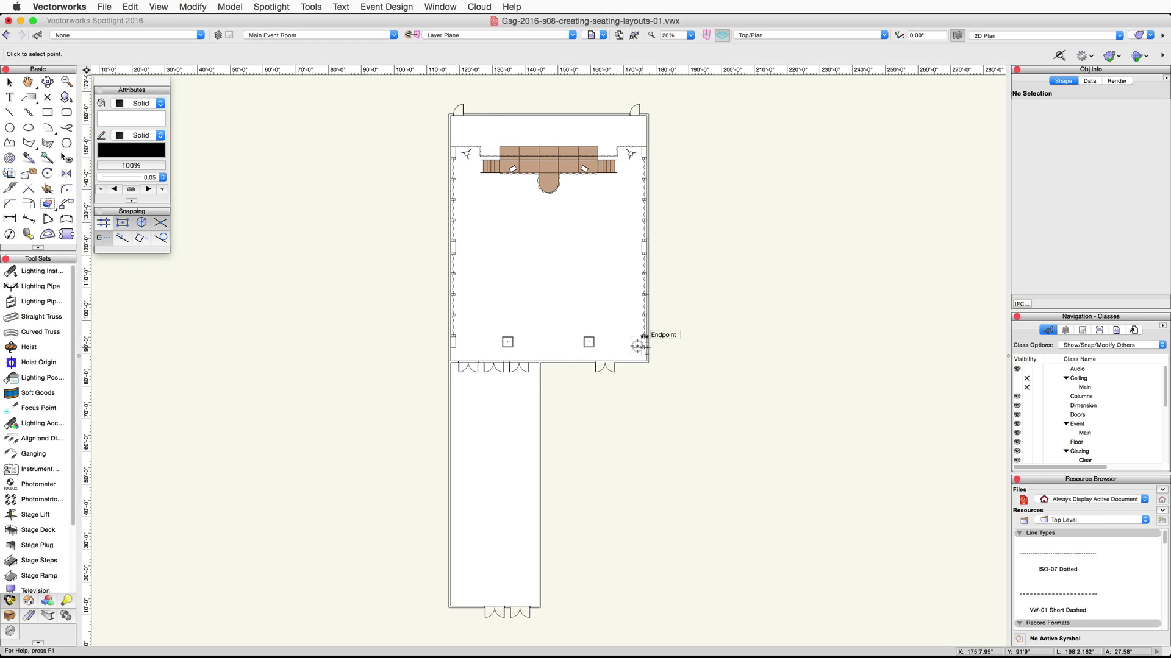
Step: Place the rectangle with its top centre 6' below the midpoint of the stage's curved front edge
{"action": "scroll", "coordinate": [553, 189], "scroll_direction": "up", "scroll_amount": 5}
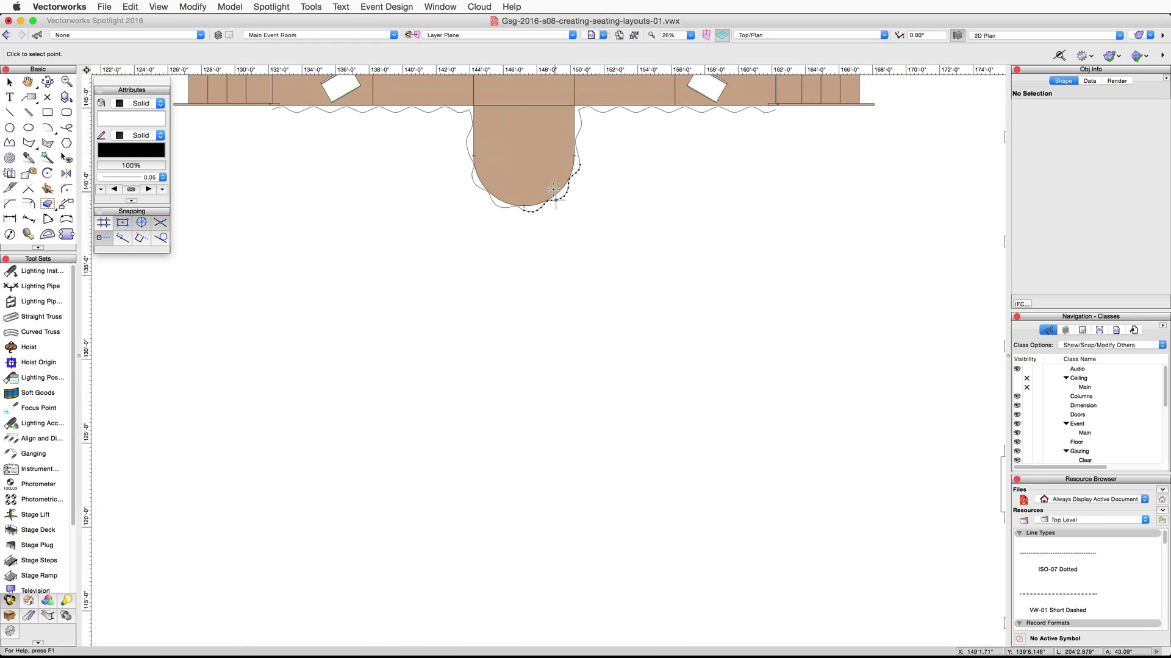
{"action": "scroll", "coordinate": [553, 189], "scroll_direction": "up", "scroll_amount": 3}
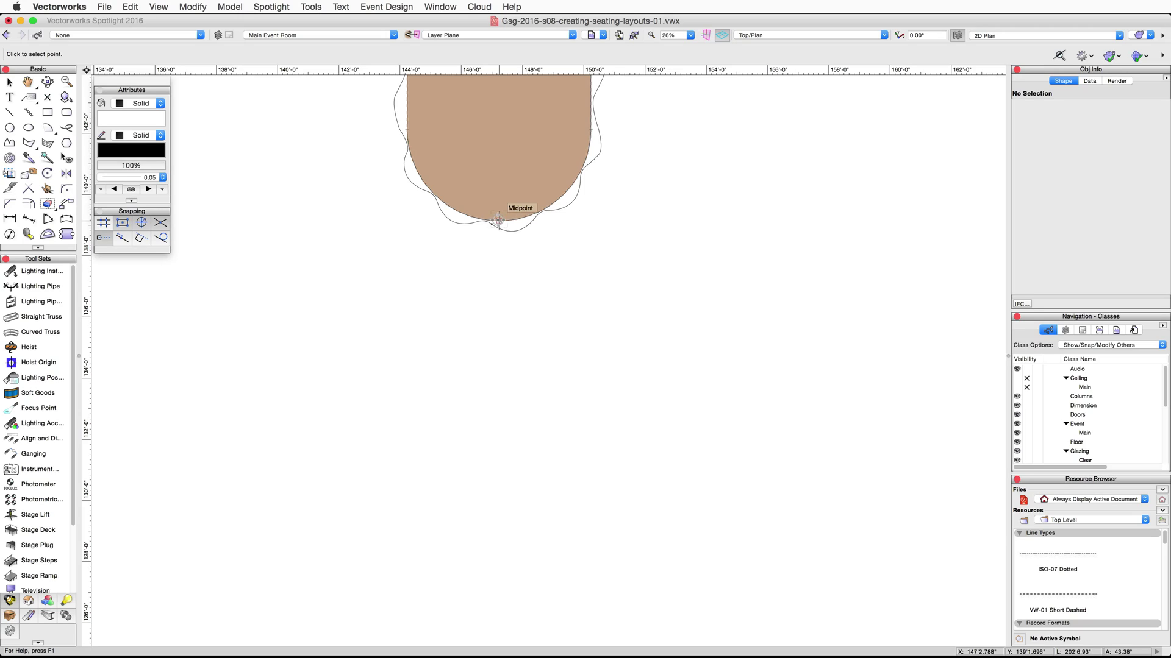
{"action": "key", "text": "g"}
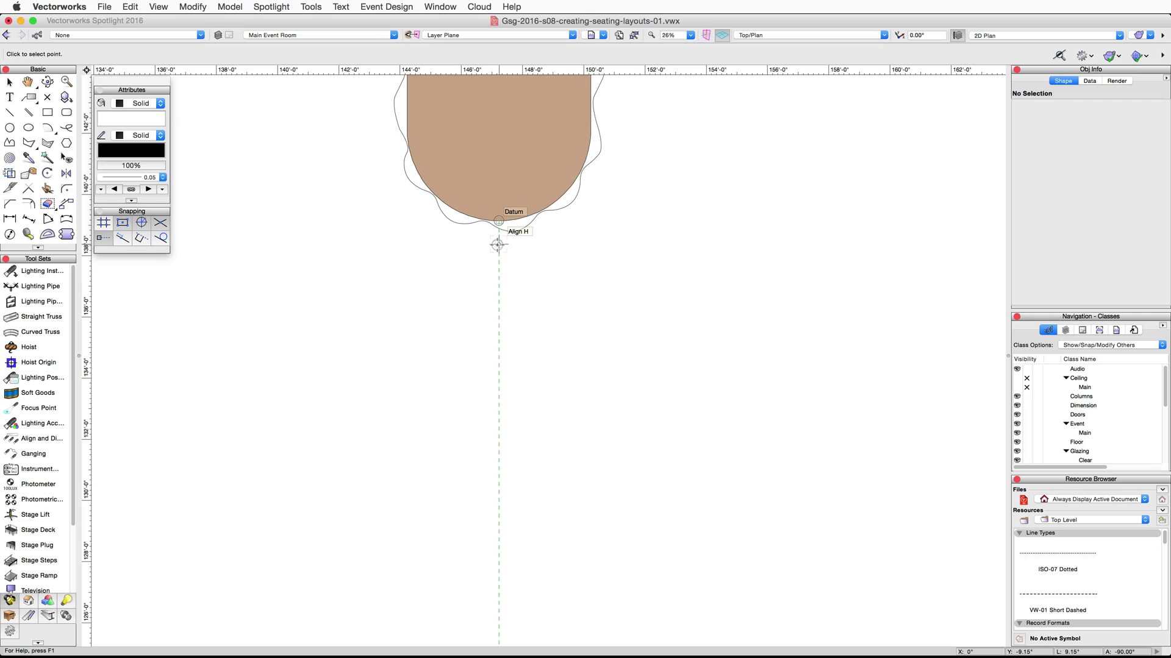
{"action": "key", "text": "Tab"}
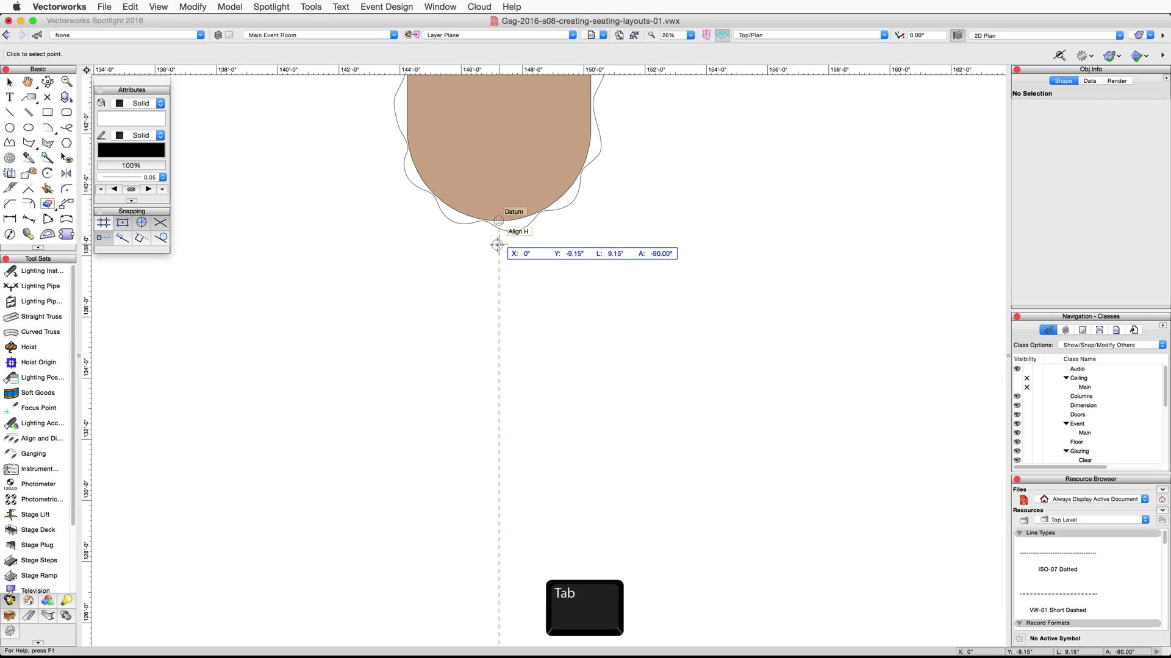
{"action": "key", "text": "Tab"}
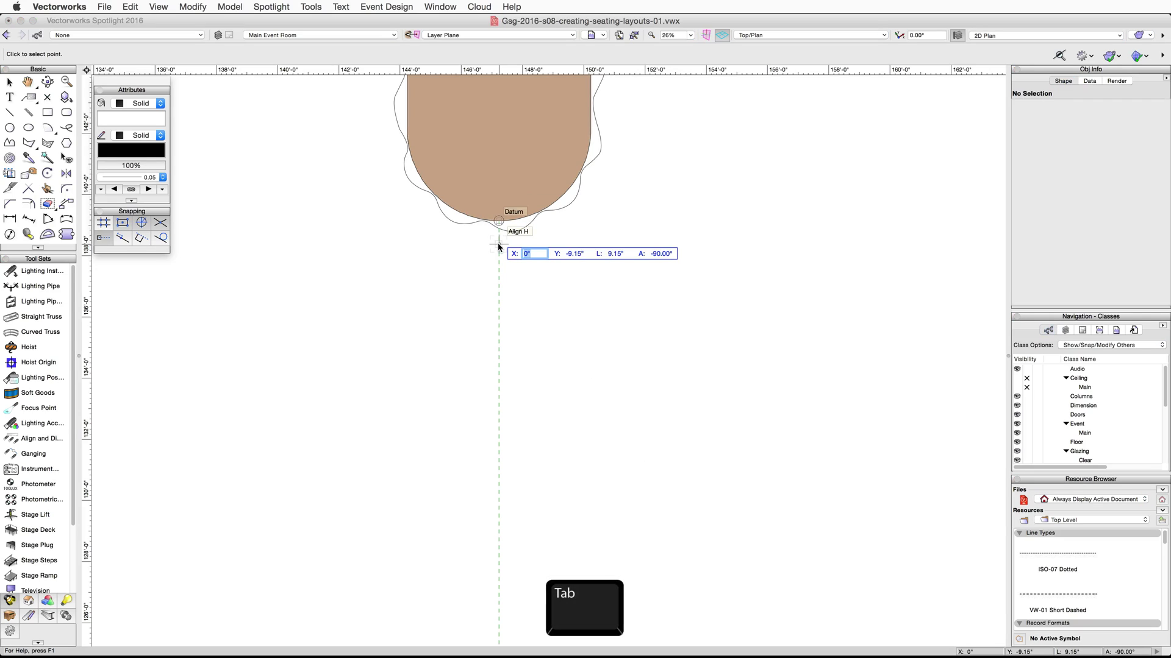
{"action": "key", "text": "Tab"}
{"action": "key", "text": "Tab"}
{"action": "type", "text": "6"}
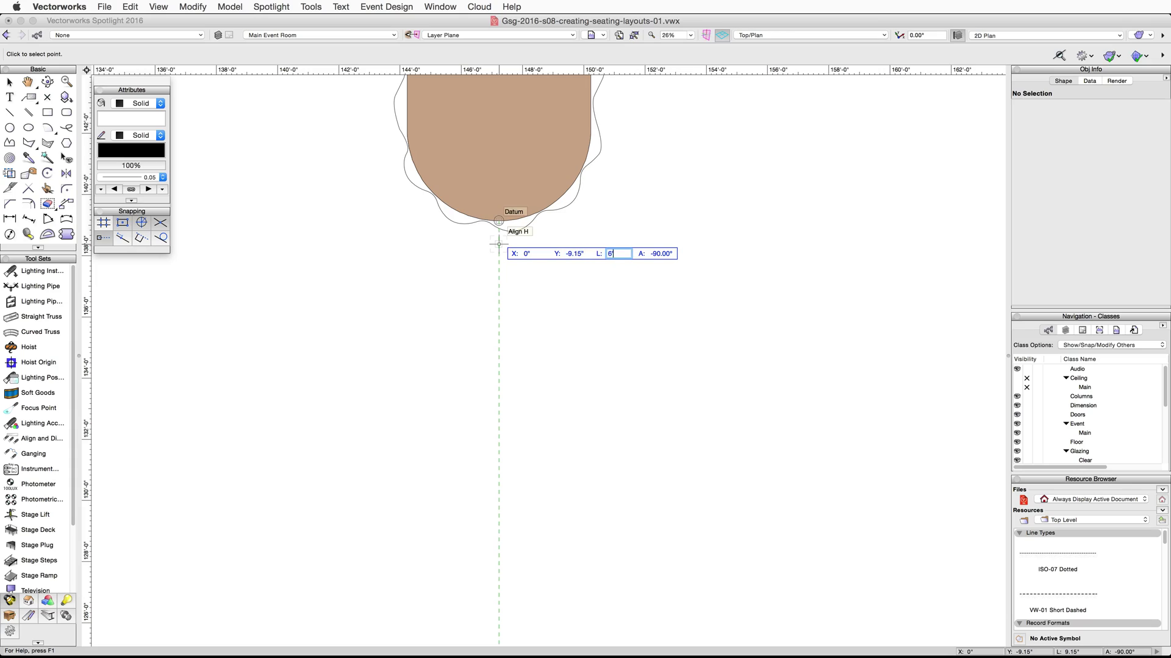
{"action": "type", "text": "'"}
{"action": "key", "text": "Tab"}
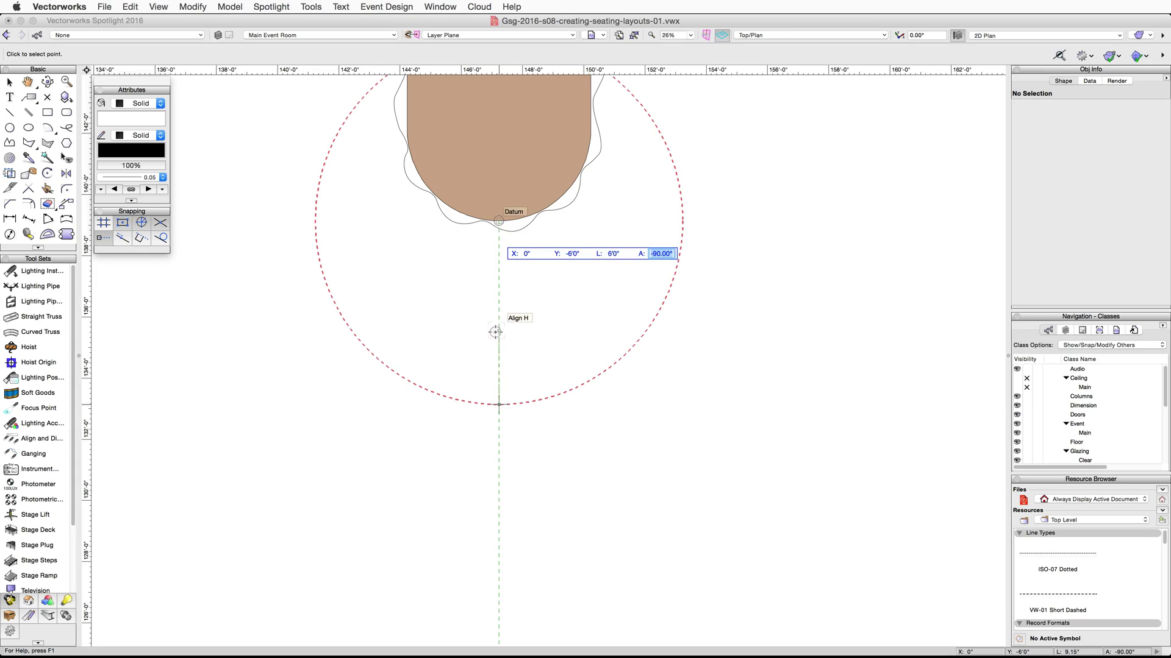
{"action": "left_click", "coordinate": [499, 404]}
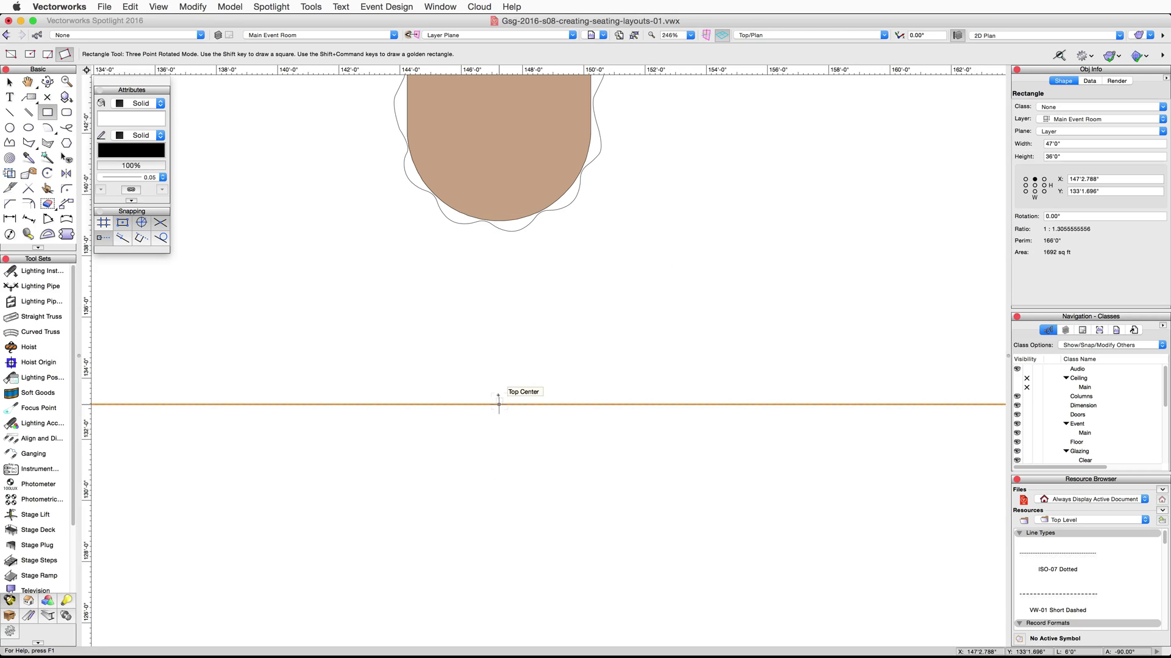
Step: Choose Modify > Create Objects from Shapes for the rectangle, with Seating Layout as the object type
{"action": "scroll", "coordinate": [482, 309], "scroll_direction": "down", "scroll_amount": 3}
{"action": "scroll", "coordinate": [483, 306], "scroll_direction": "down", "scroll_amount": 1}
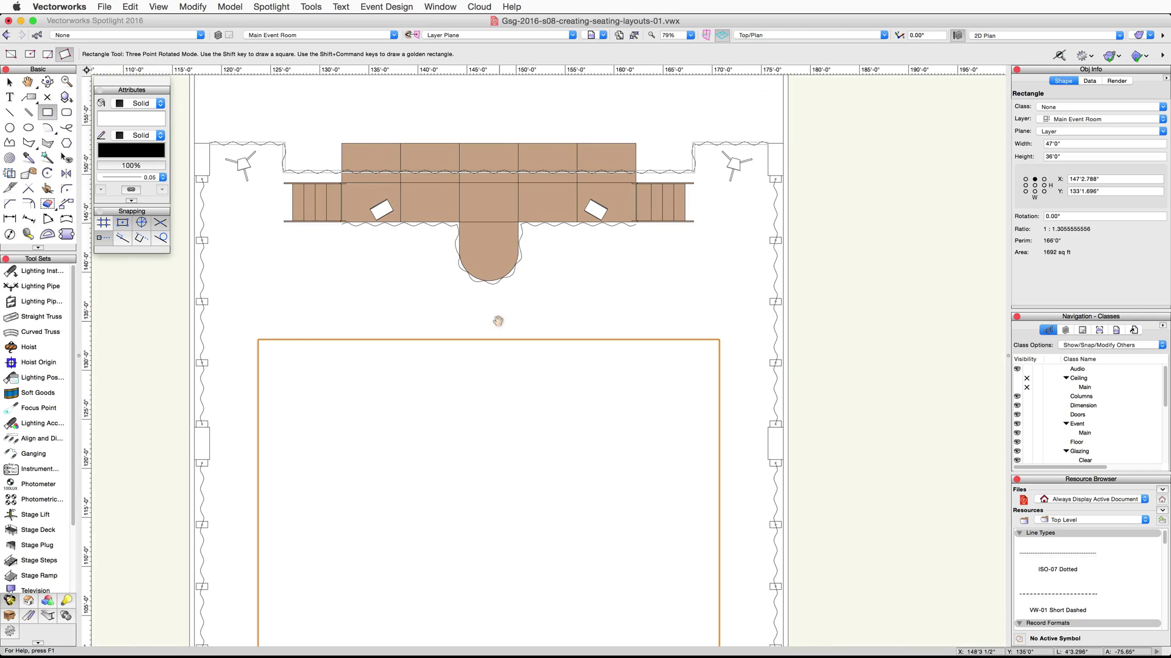
{"action": "scroll", "coordinate": [495, 318], "scroll_direction": "down", "scroll_amount": 2}
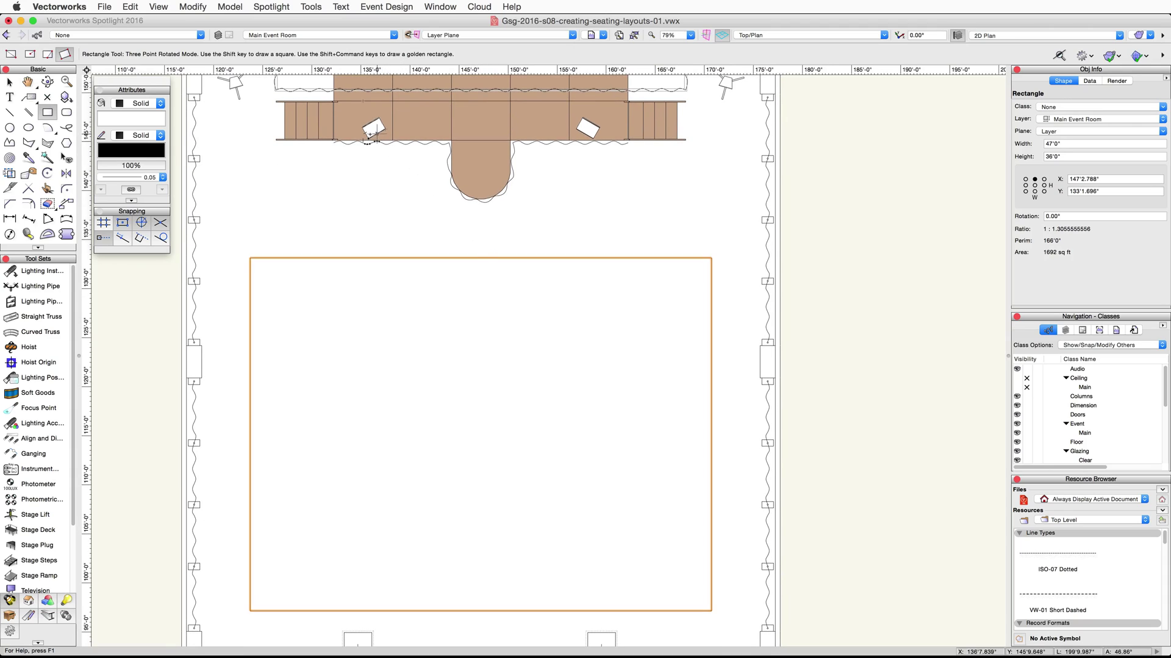
{"action": "left_click", "coordinate": [193, 7]}
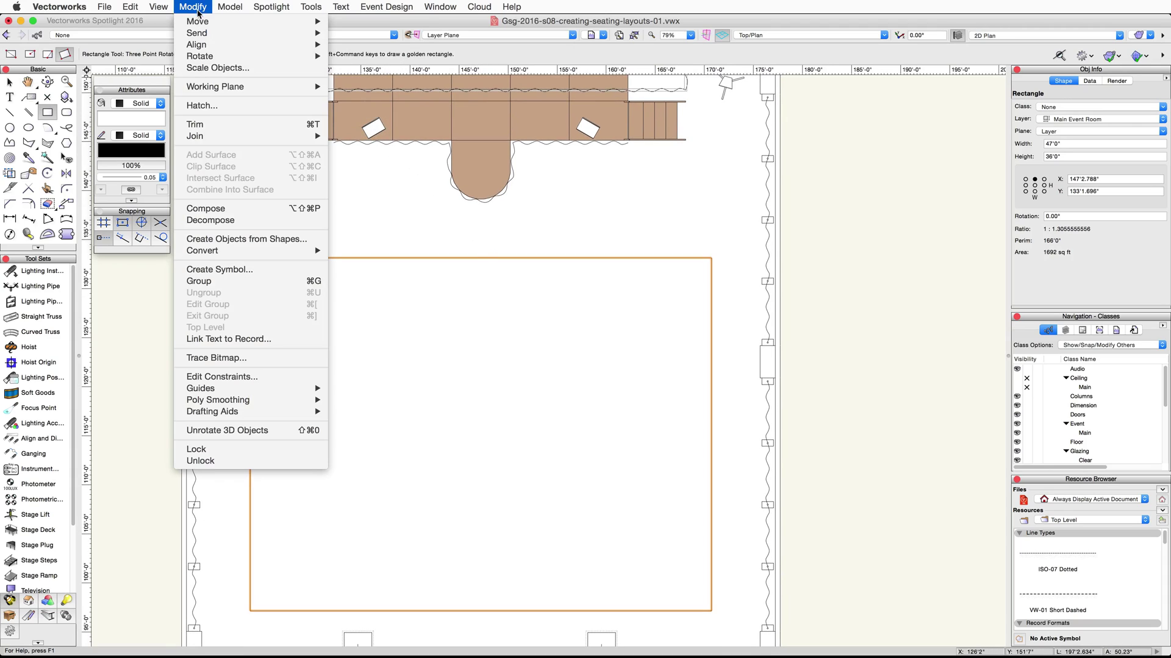
{"action": "left_click", "coordinate": [274, 238]}
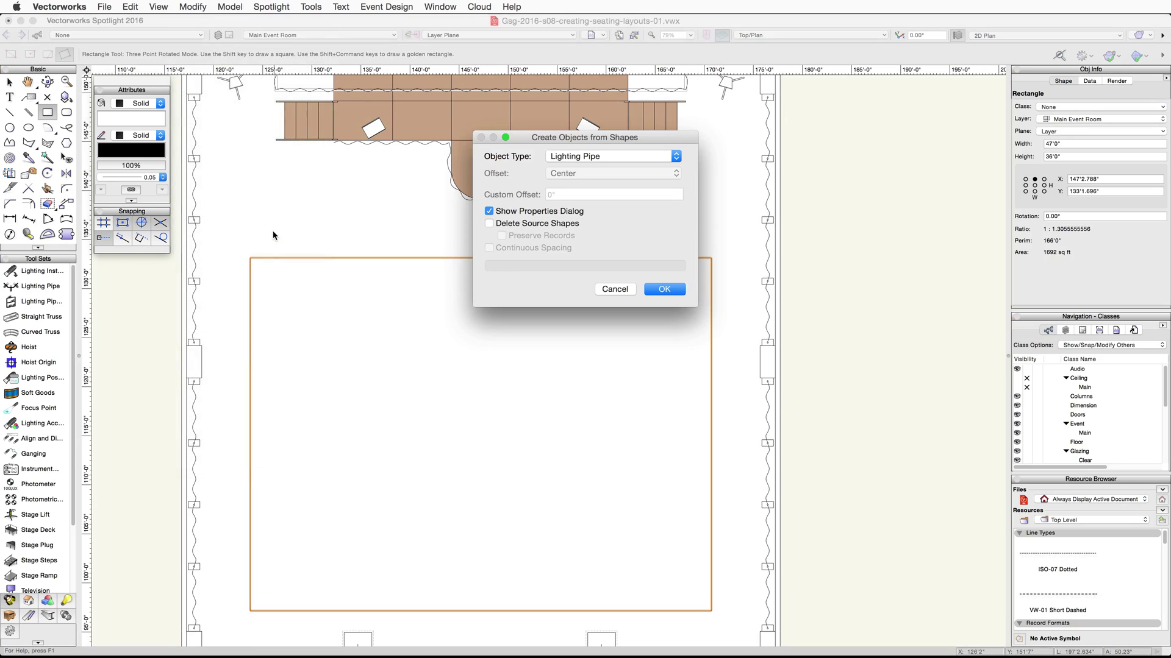
{"action": "left_click", "coordinate": [677, 157]}
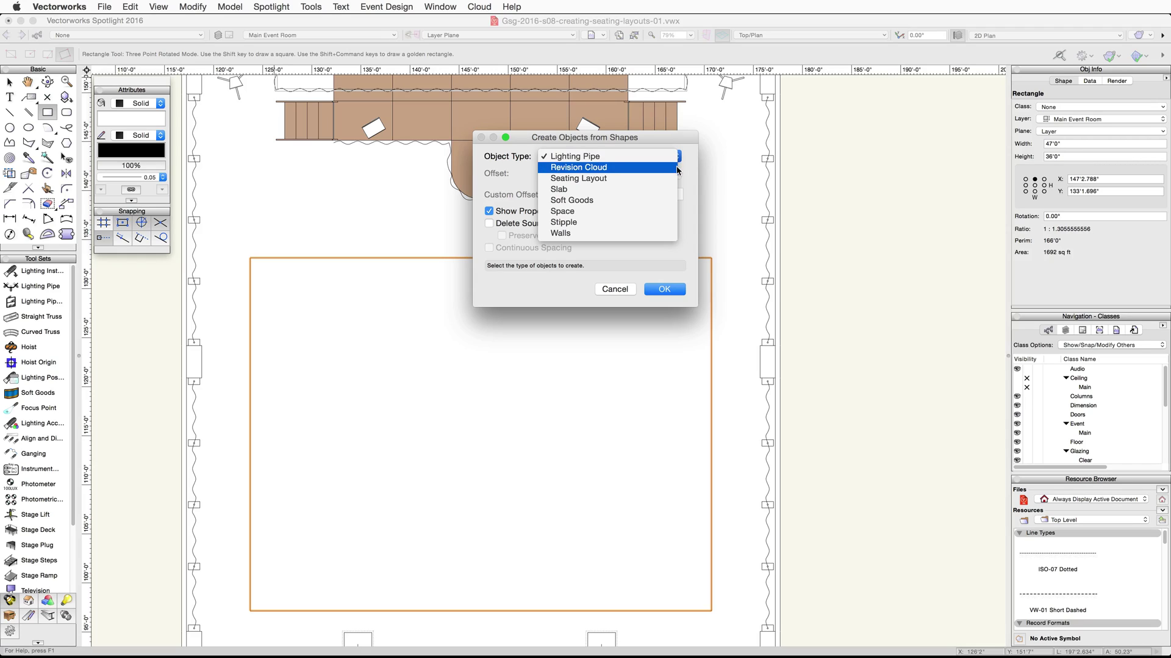
{"action": "left_click", "coordinate": [676, 178]}
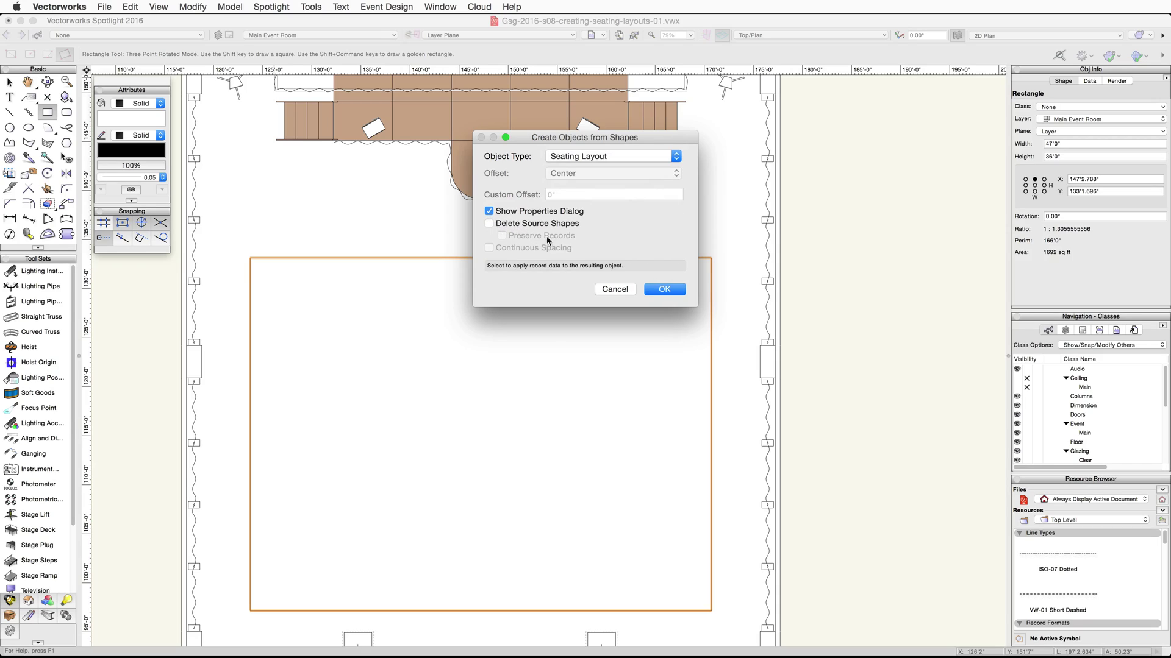
Step: Generate a concentric bleacher-seat layout of 209 seats and dismiss the Seating Count worksheet
{"action": "left_click", "coordinate": [662, 289]}
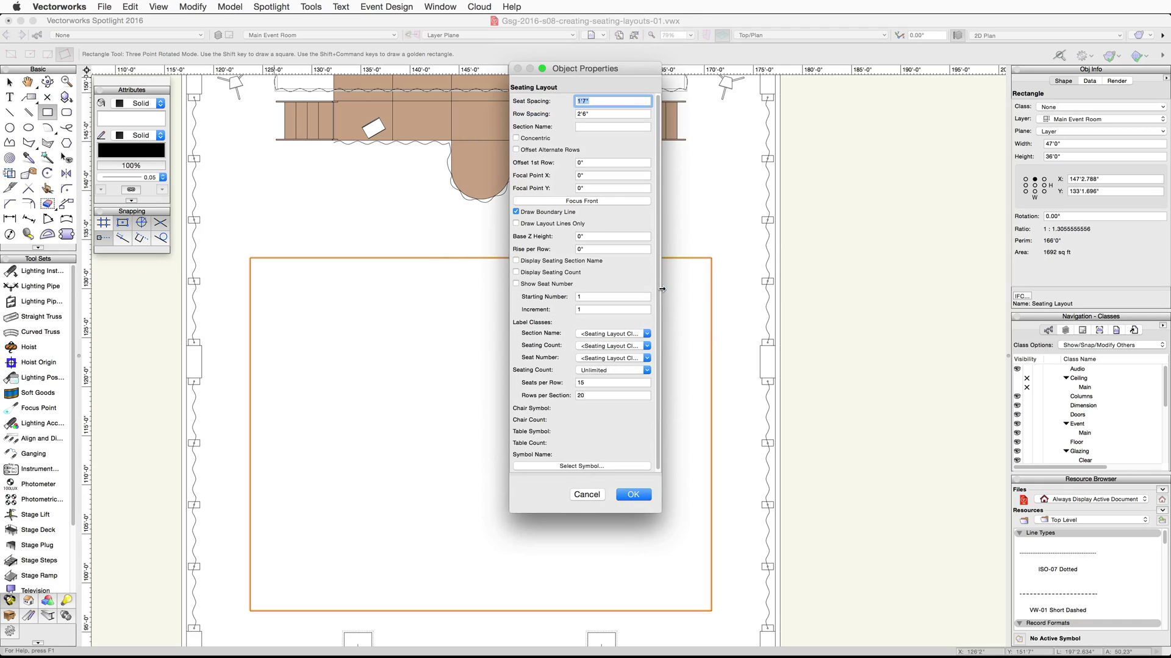
{"action": "left_click", "coordinate": [515, 137]}
{"action": "left_click", "coordinate": [638, 494]}
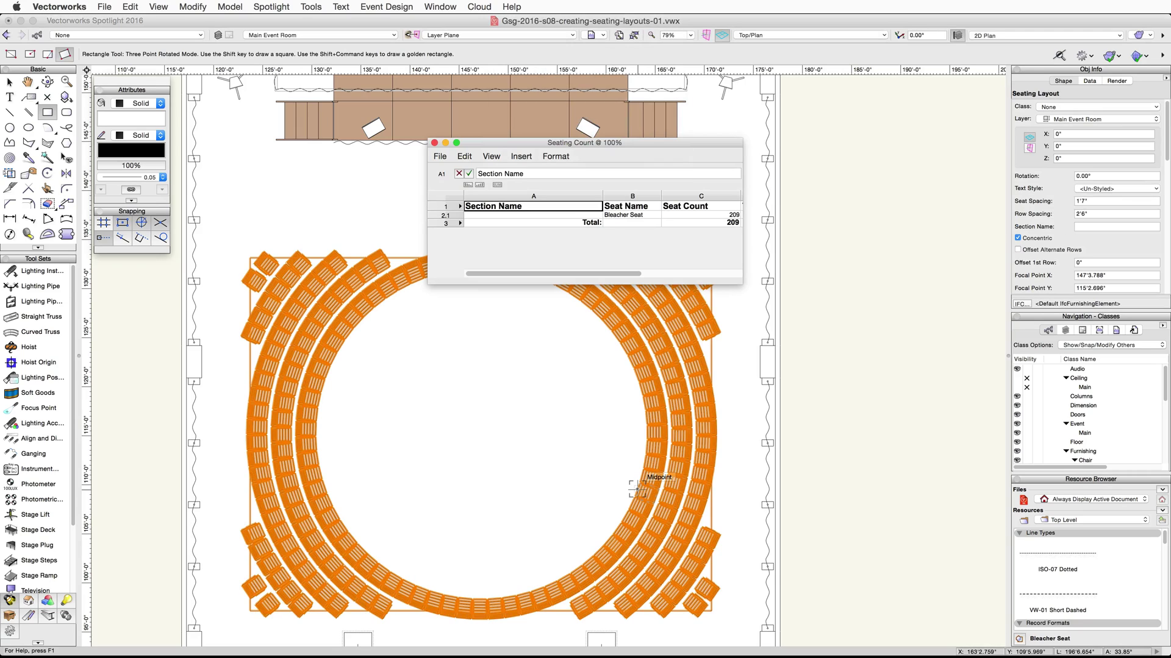
{"action": "left_click", "coordinate": [434, 143]}
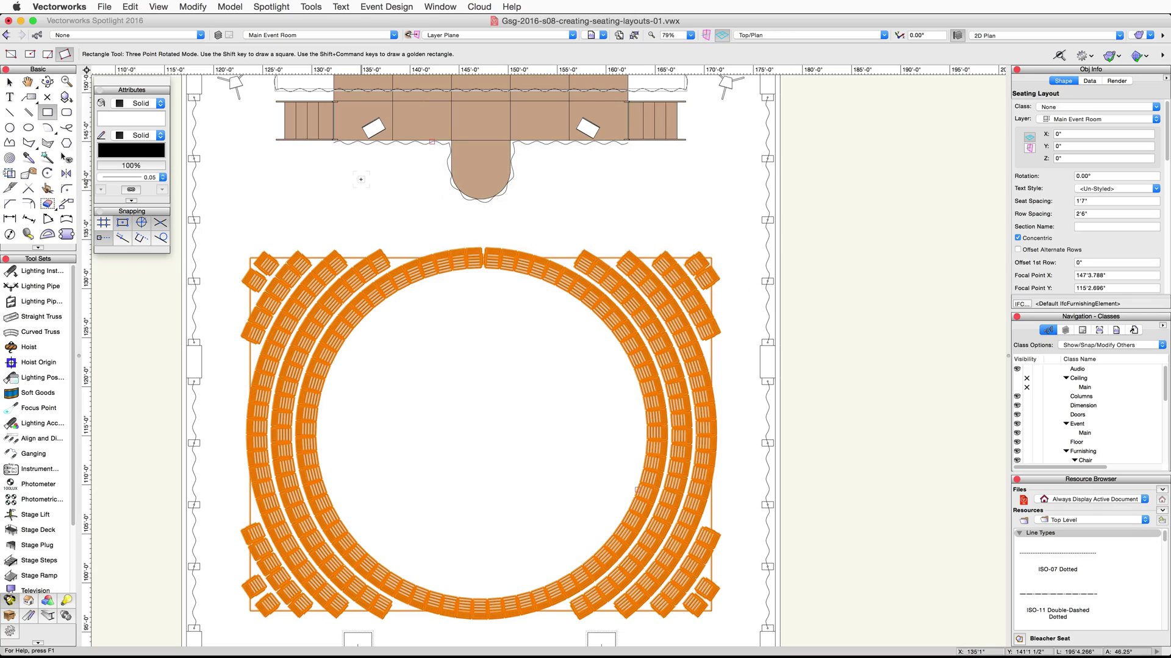
{"action": "left_click", "coordinate": [9, 81]}
Step: Drag the seating layout's focal point up to the stage front so the rows curve toward it
{"action": "left_click", "coordinate": [481, 435]}
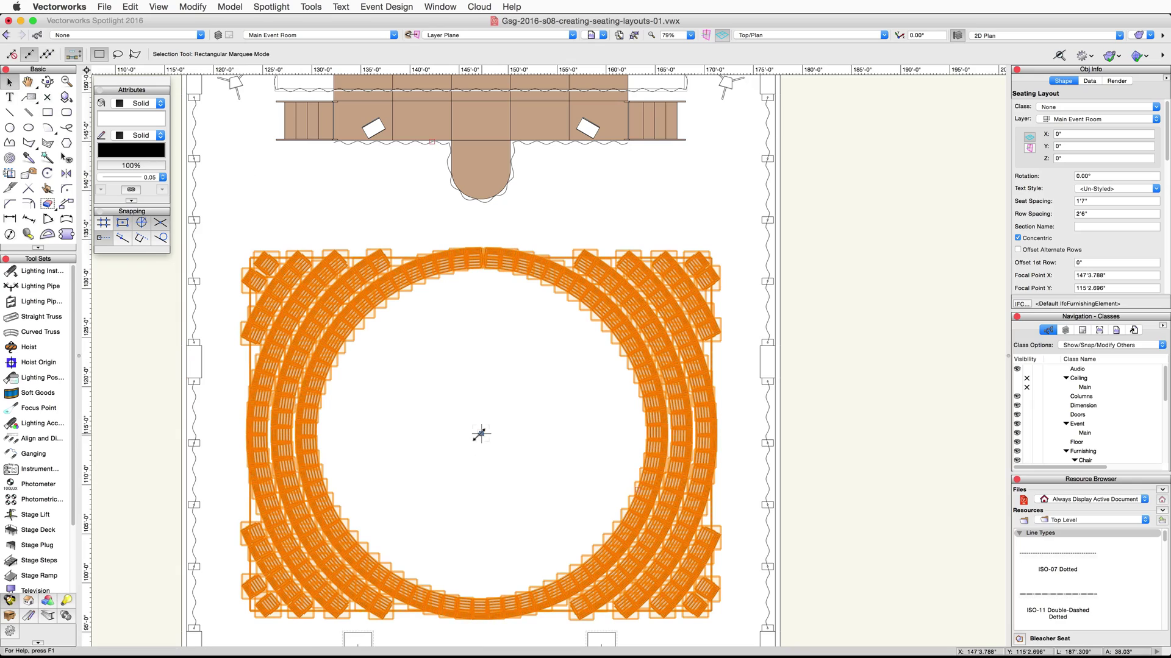
{"action": "left_click_drag", "start_coordinate": [481, 435], "coordinate": [480, 101]}
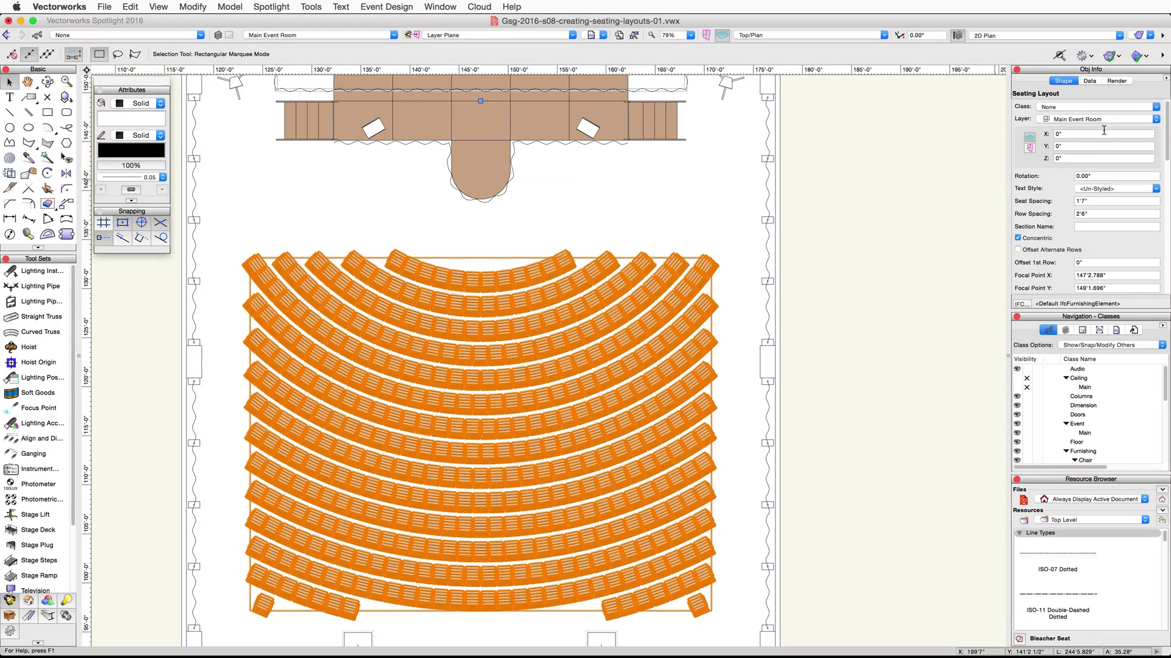
Step: Assign the seating layout to a new class named Seating-Presentation
{"action": "left_click", "coordinate": [1150, 110]}
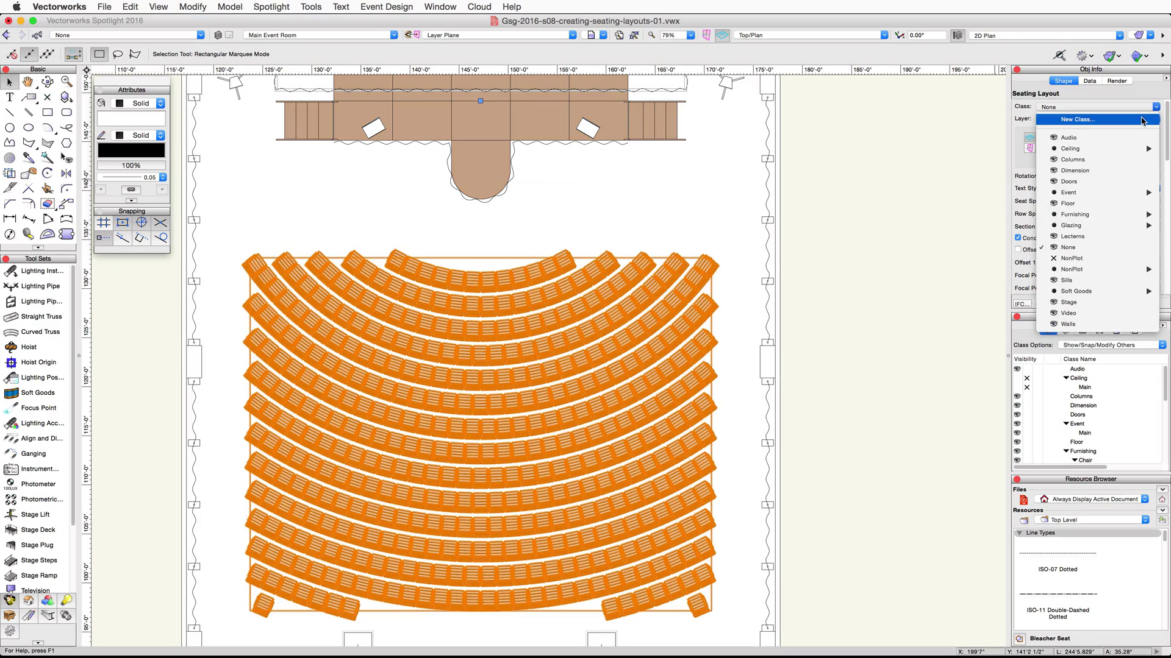
{"action": "left_click", "coordinate": [1142, 121]}
{"action": "type", "text": "S"}
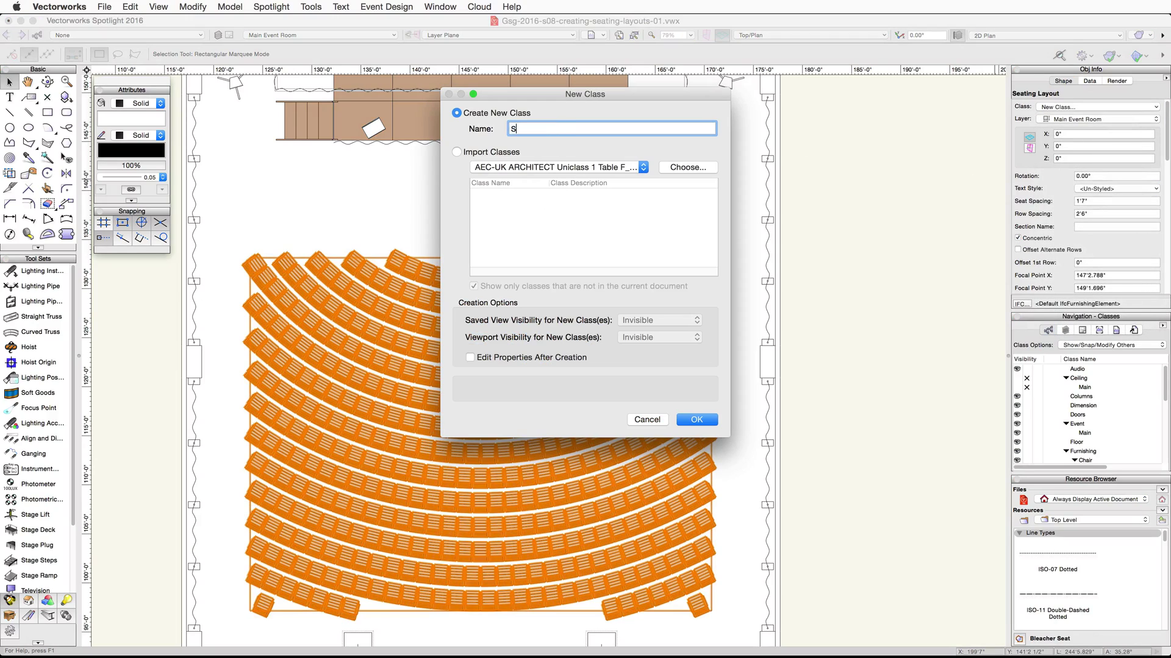
{"action": "type", "text": "eating-Presentation"}
{"action": "left_click", "coordinate": [696, 420]}
{"action": "left_click_drag", "start_coordinate": [1103, 201], "coordinate": [1059, 200]}
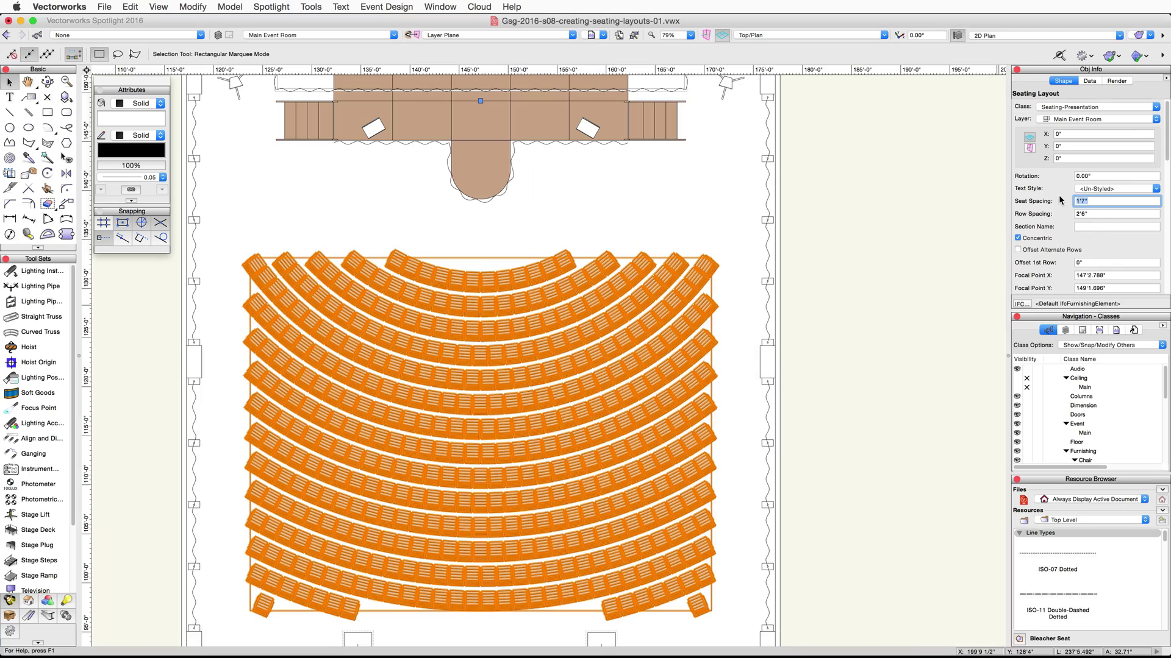
Step: Set seat spacing 2', row spacing 3', section name 'Presentation Seating', and leave the boundary line off
{"action": "type", "text": "2'"}
{"action": "key", "text": "Tab"}
{"action": "type", "text": "3'"}
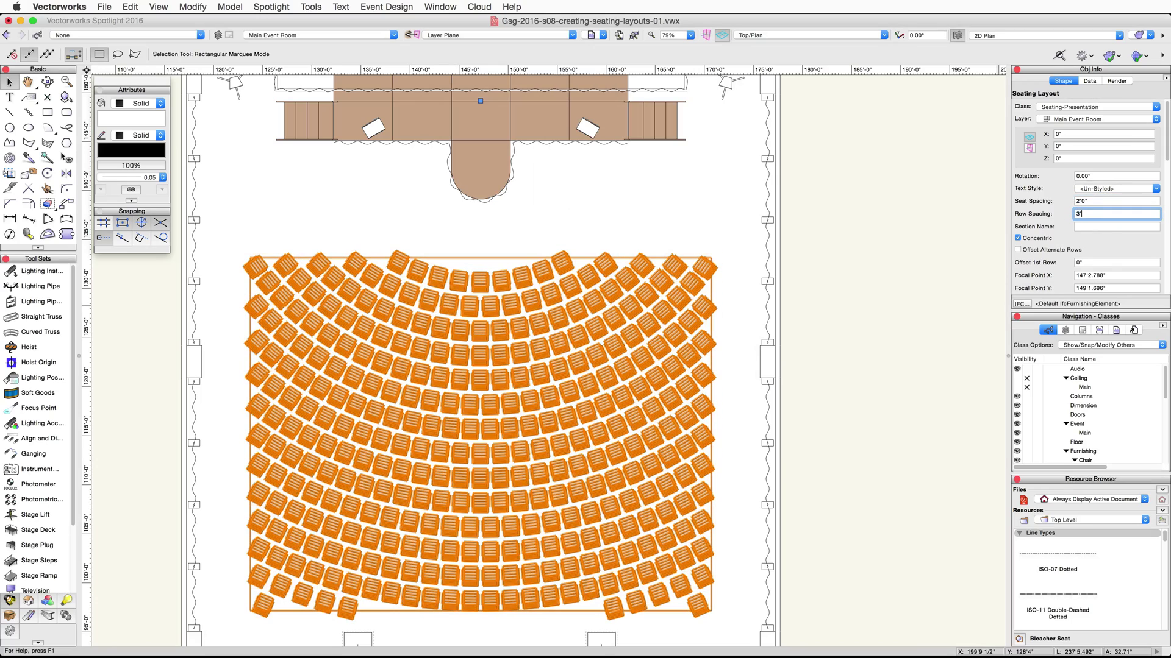
{"action": "key", "text": "Tab"}
{"action": "type", "text": "P"}
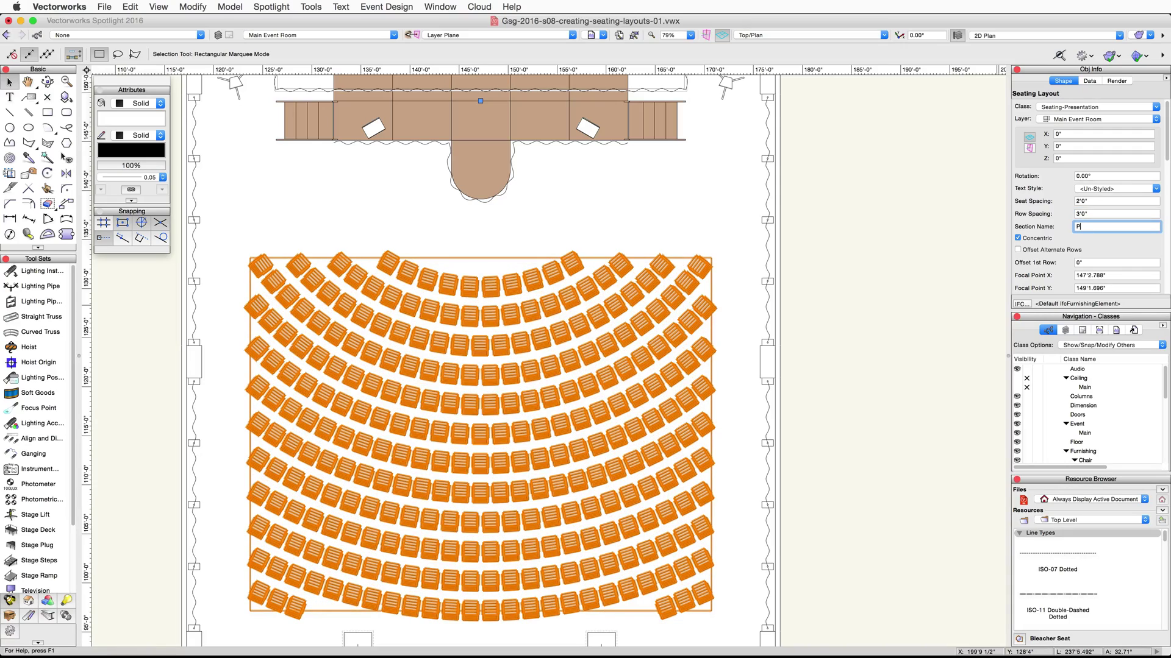
{"action": "type", "text": "resentation Seating"}
{"action": "scroll", "coordinate": [1084, 234], "scroll_direction": "down", "scroll_amount": 4}
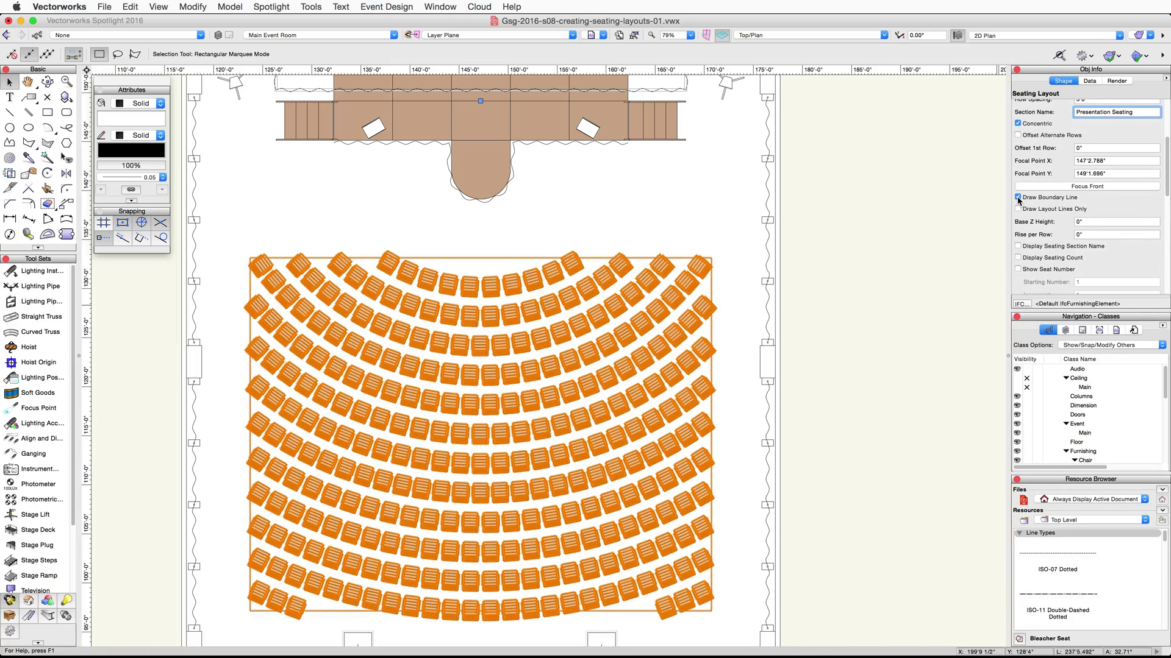
{"action": "left_click", "coordinate": [1017, 198]}
{"action": "left_click", "coordinate": [1017, 197]}
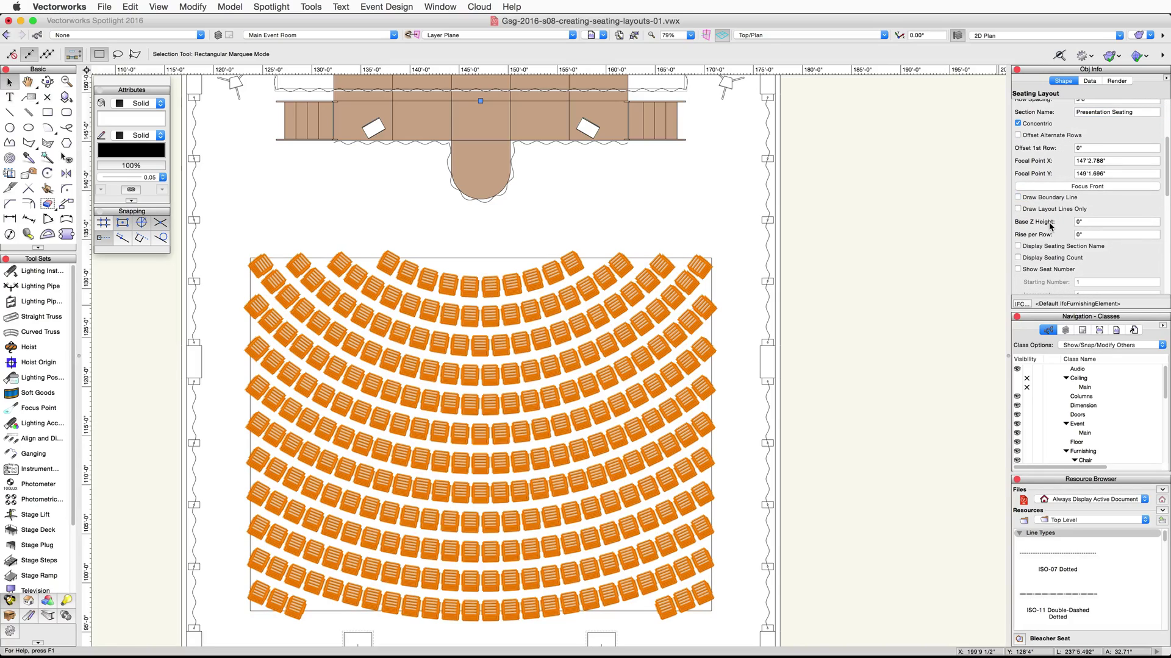
{"action": "scroll", "coordinate": [1049, 227], "scroll_direction": "down", "scroll_amount": 10}
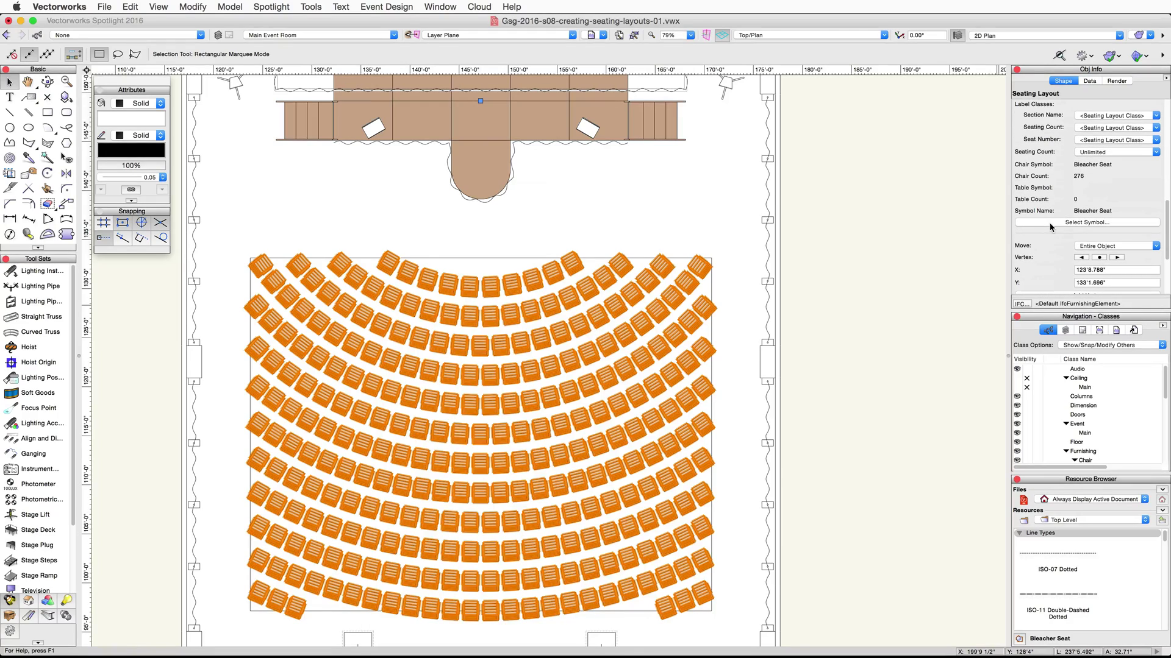
Step: Replace the bleacher seats with the Chair 4 symbol from the Defaults folder
{"action": "left_click", "coordinate": [1050, 223]}
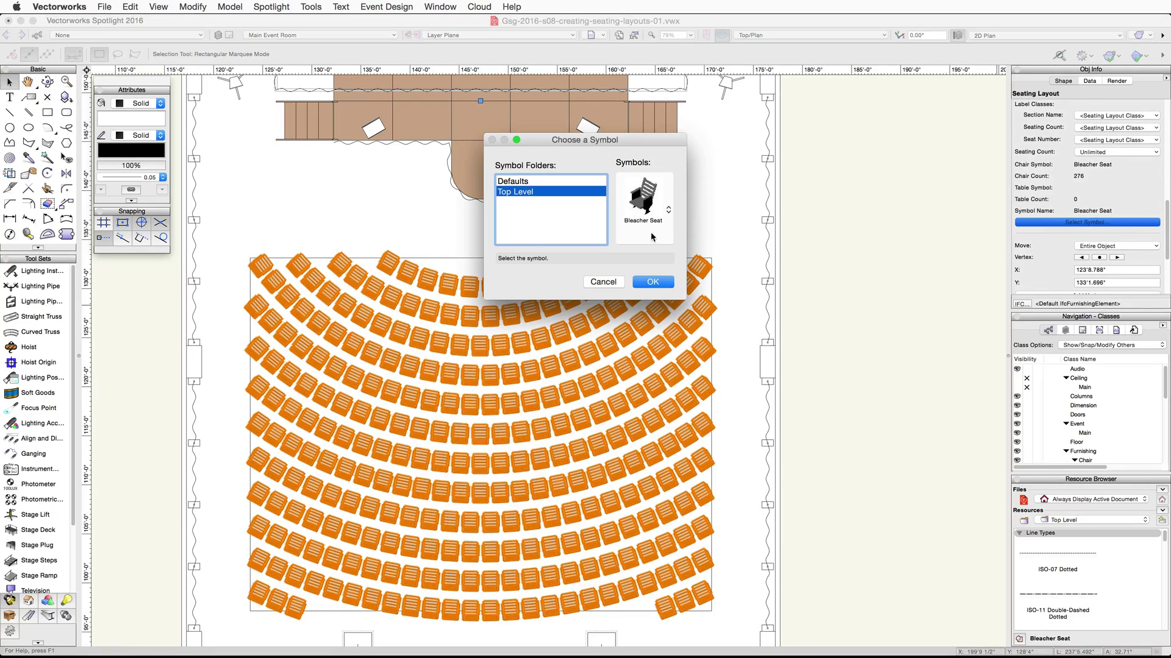
{"action": "left_click", "coordinate": [526, 182]}
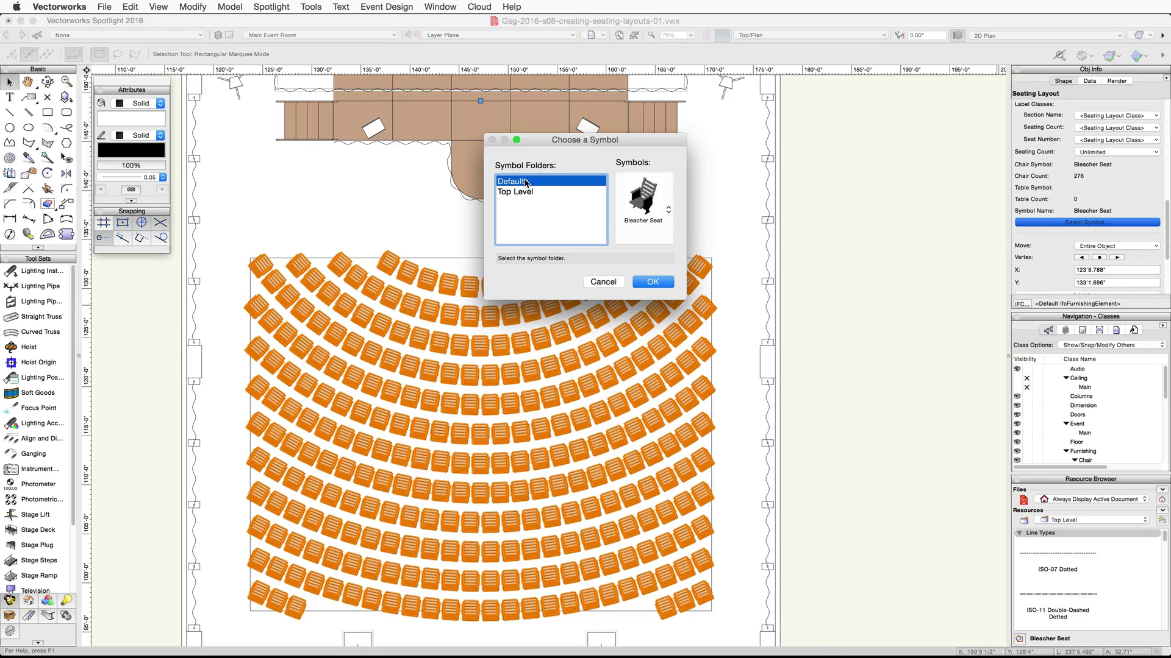
{"action": "left_click", "coordinate": [647, 199]}
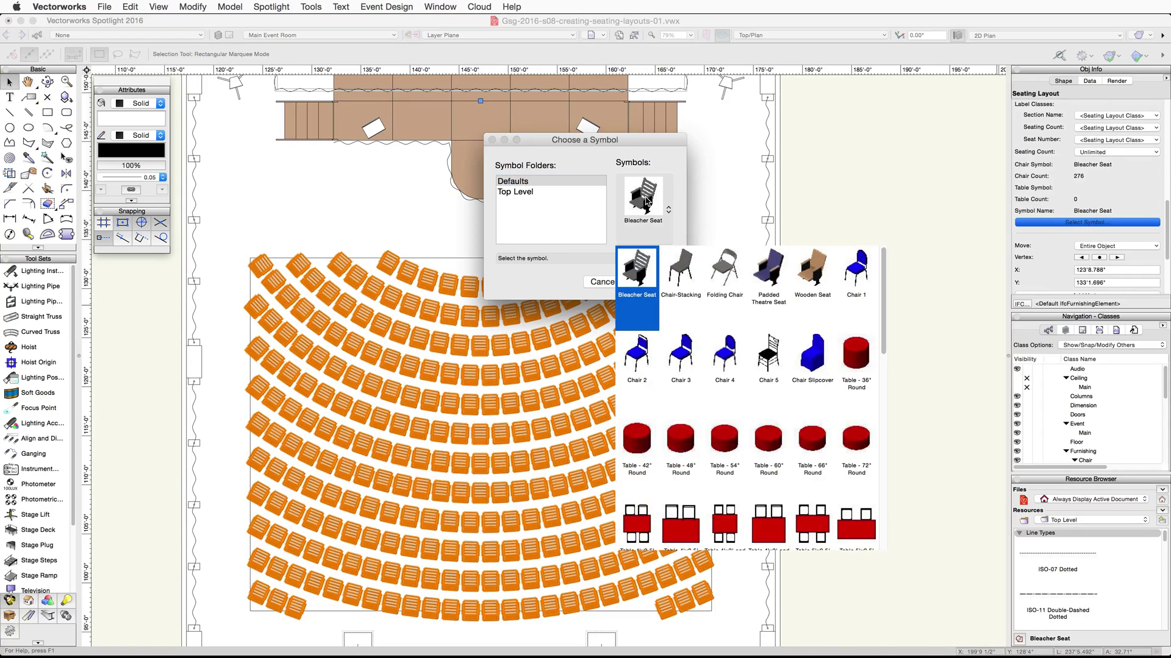
{"action": "left_click", "coordinate": [731, 348]}
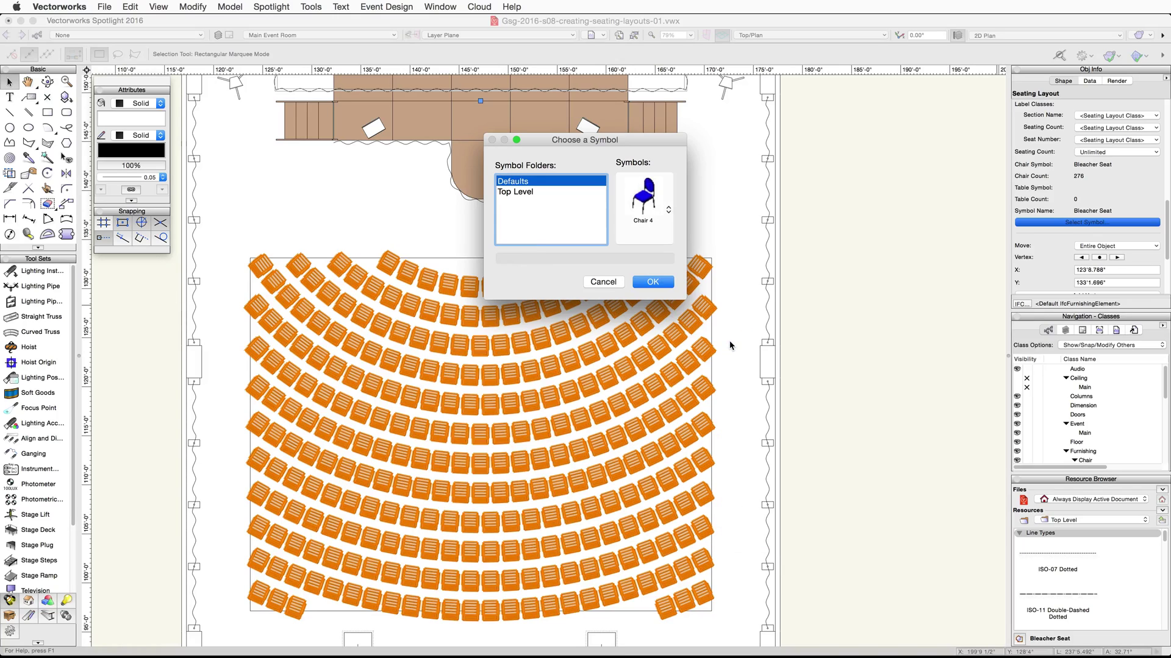
{"action": "left_click", "coordinate": [651, 282]}
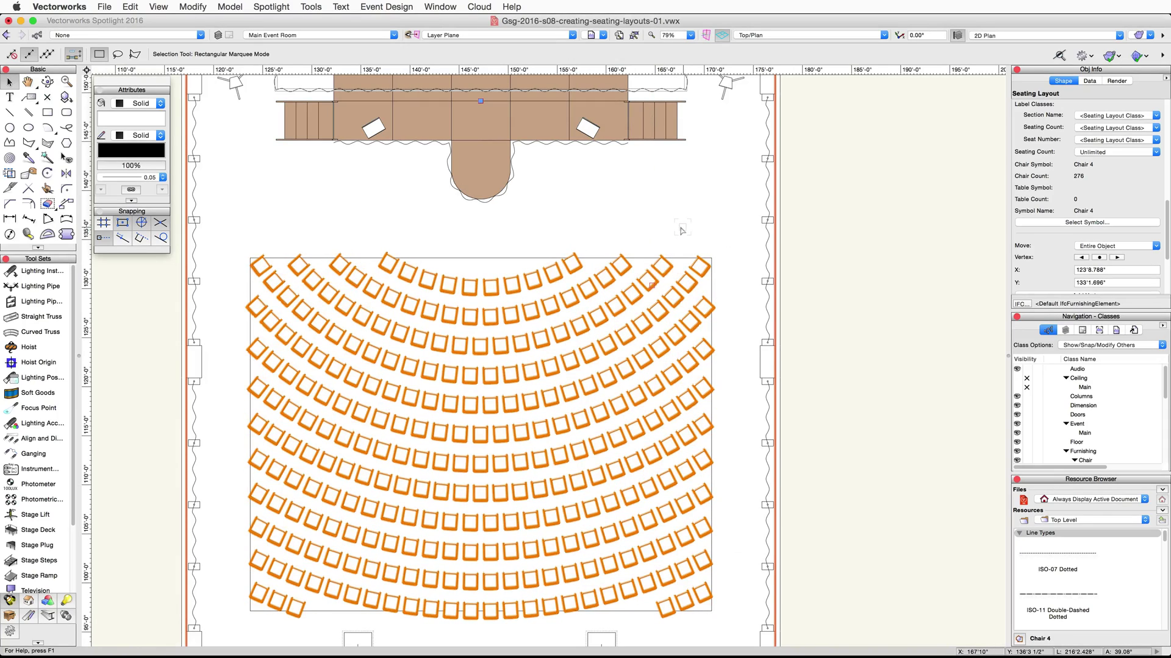
Step: Draw a 3'-wide rotated aisle rectangle from the front chair's corner to behind the last row
{"action": "left_click", "coordinate": [47, 112]}
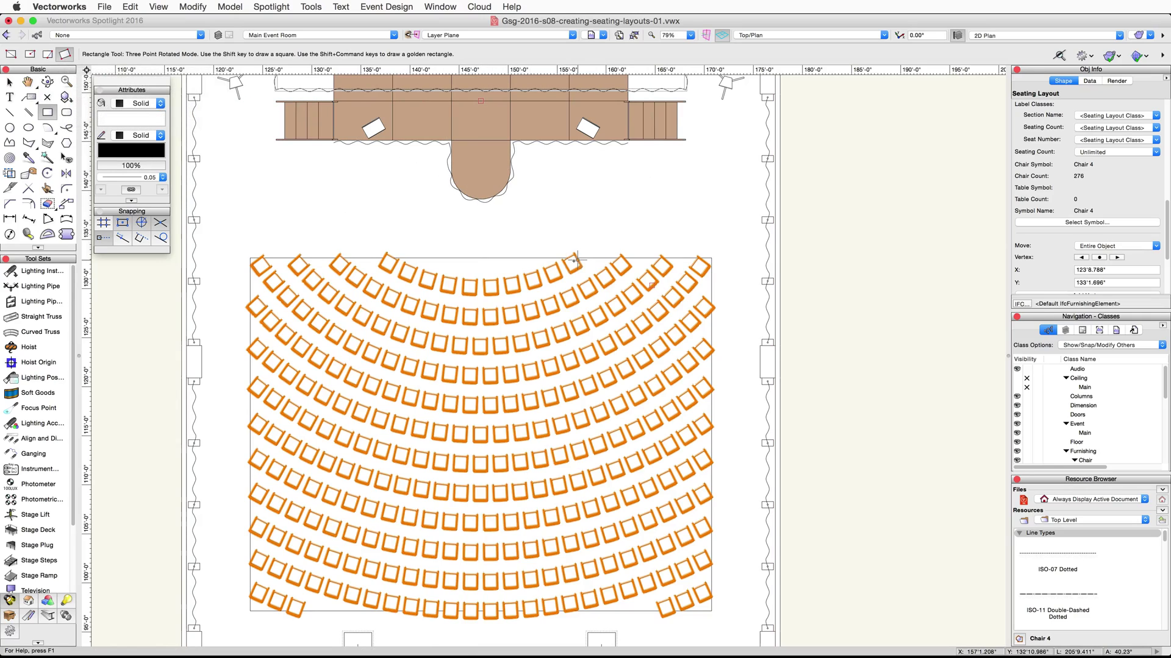
{"action": "scroll", "coordinate": [507, 251], "scroll_direction": "up", "scroll_amount": 3}
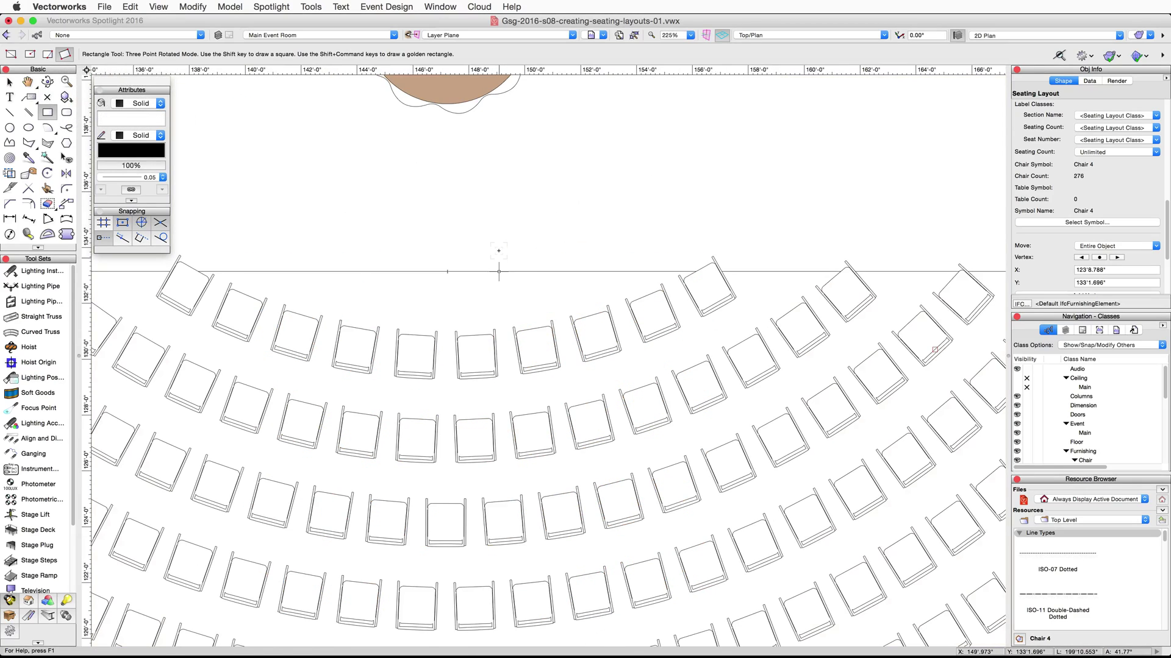
{"action": "scroll", "coordinate": [497, 252], "scroll_direction": "up", "scroll_amount": 1}
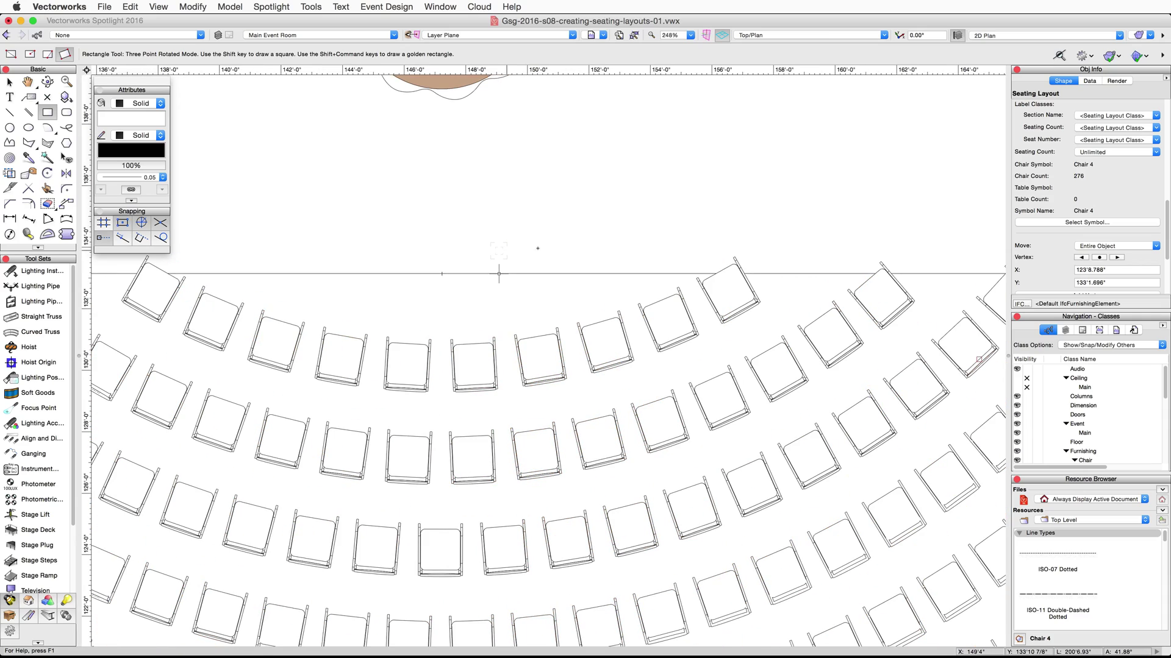
{"action": "left_click", "coordinate": [732, 265]}
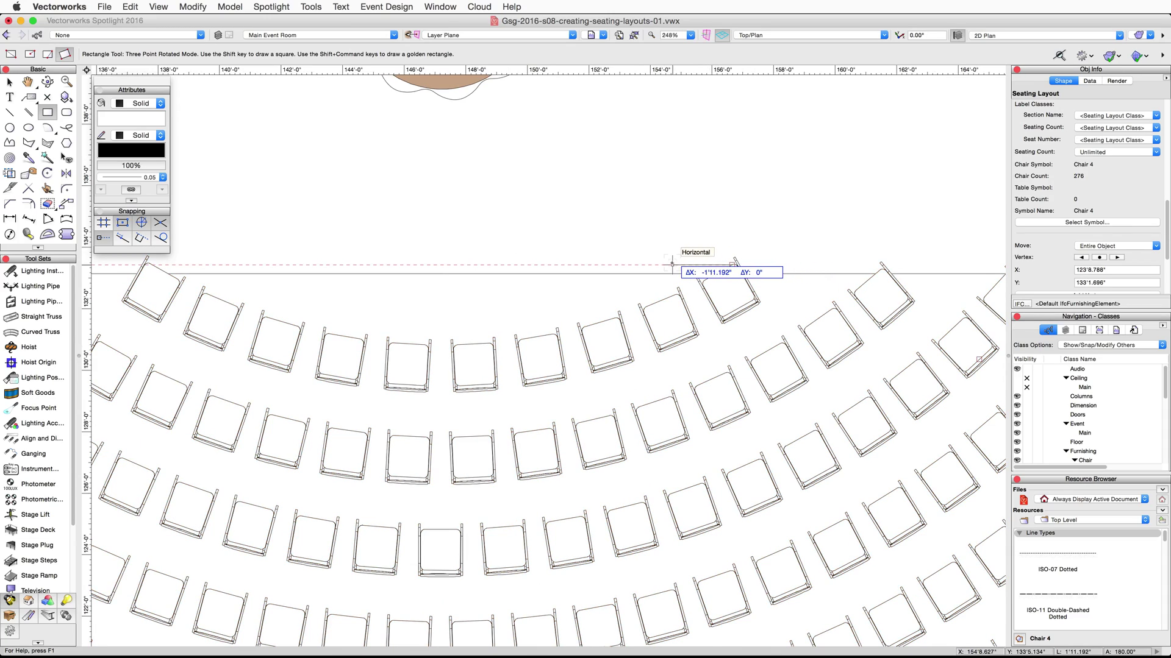
{"action": "key", "text": "Tab"}
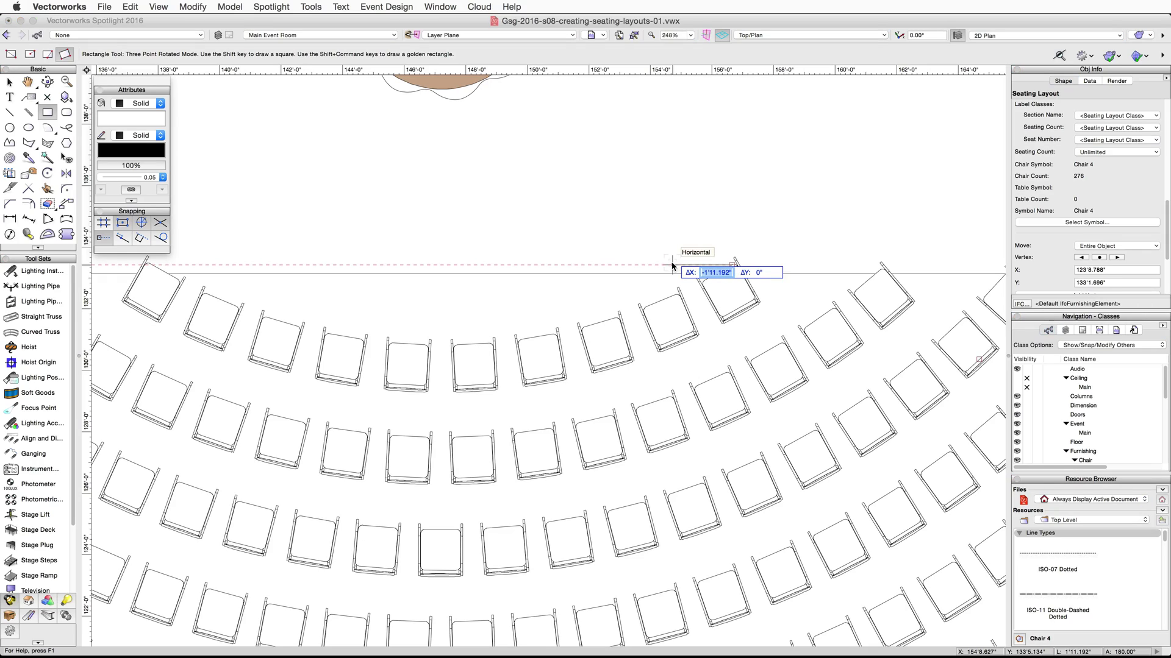
{"action": "key", "text": "Tab"}
{"action": "key", "text": "Tab"}
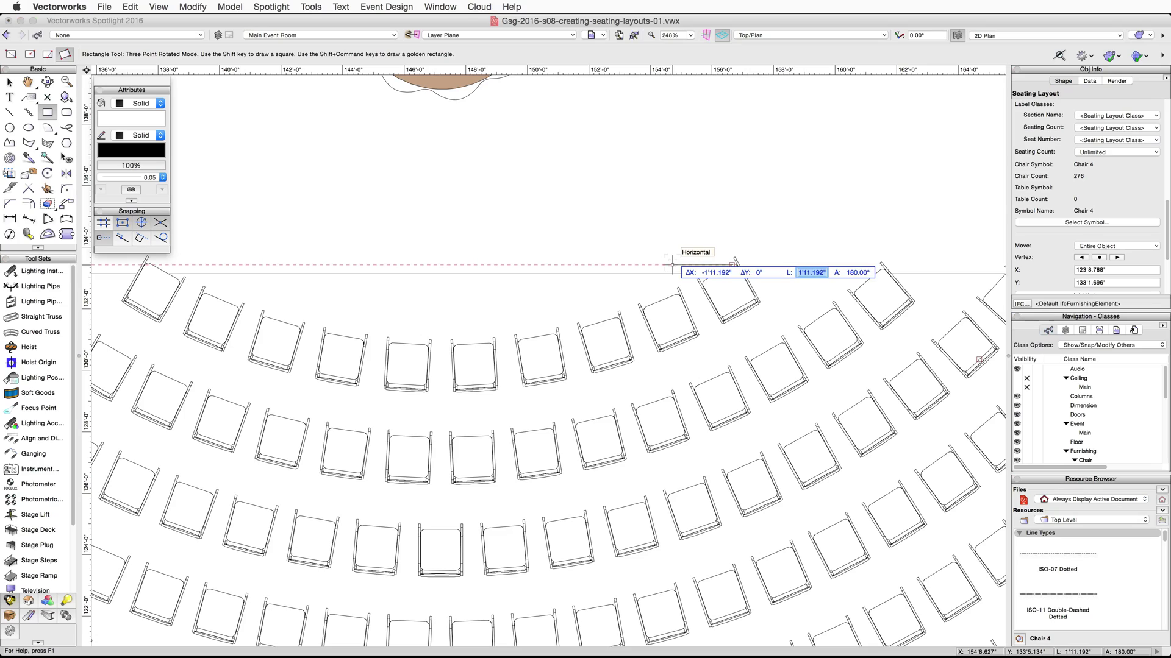
{"action": "type", "text": "3"}
{"action": "key", "text": "Tab"}
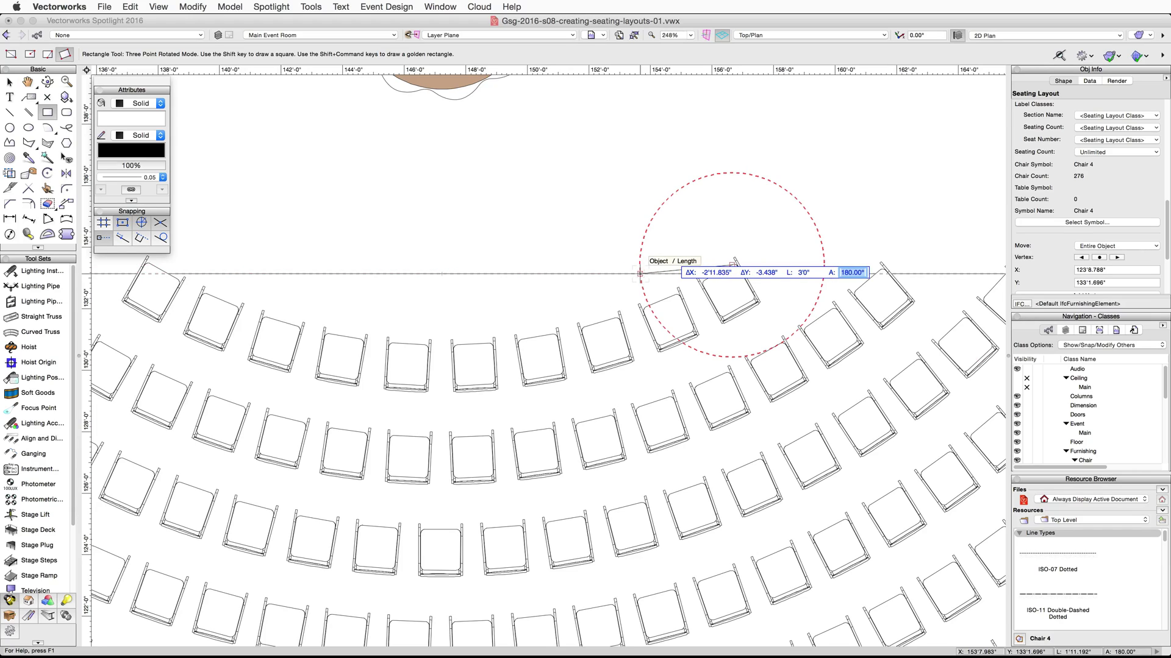
{"action": "left_click", "coordinate": [640, 274]}
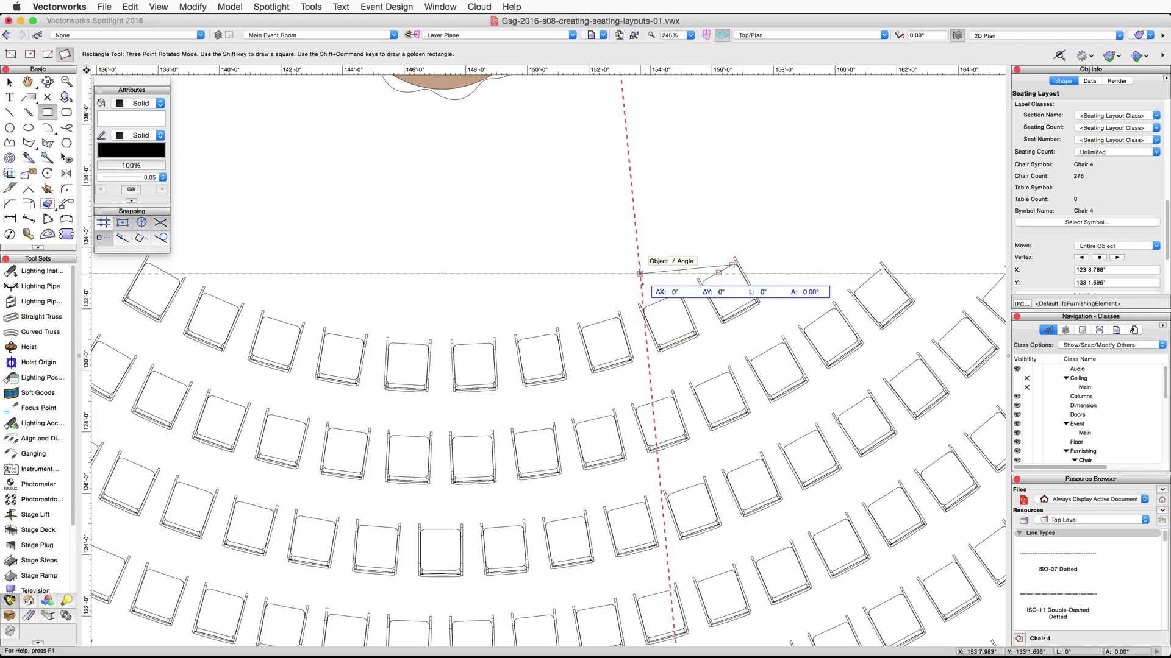
{"action": "scroll", "coordinate": [646, 358], "scroll_direction": "down", "scroll_amount": 10}
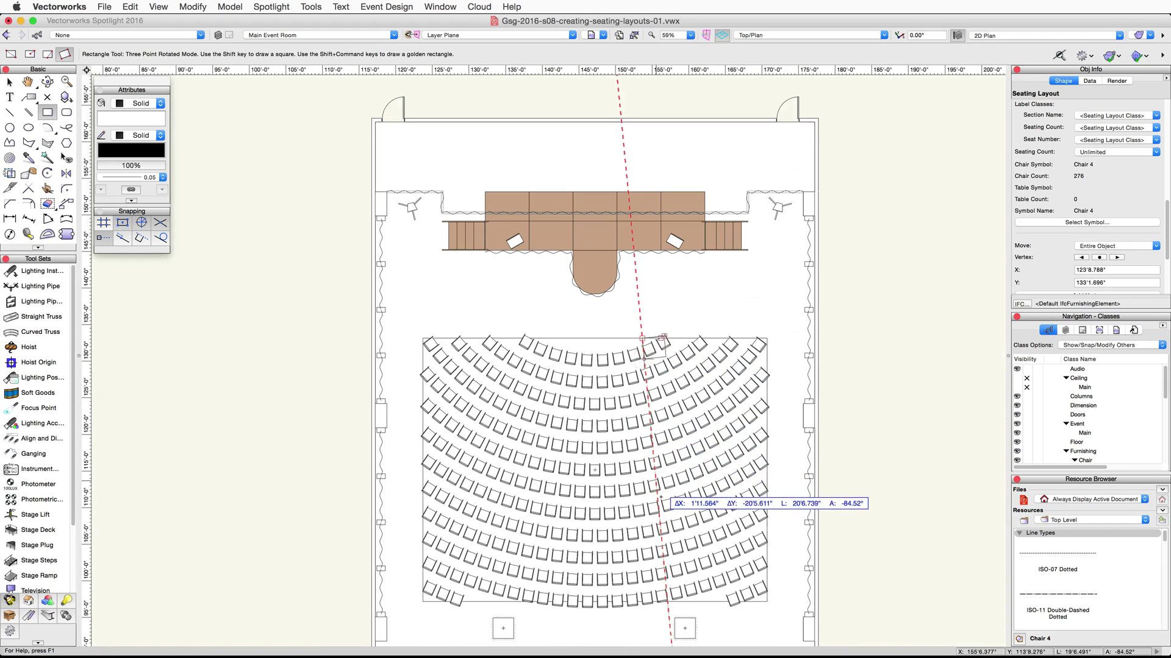
{"action": "middle_click_drag", "start_coordinate": [656, 477], "coordinate": [619, 337]}
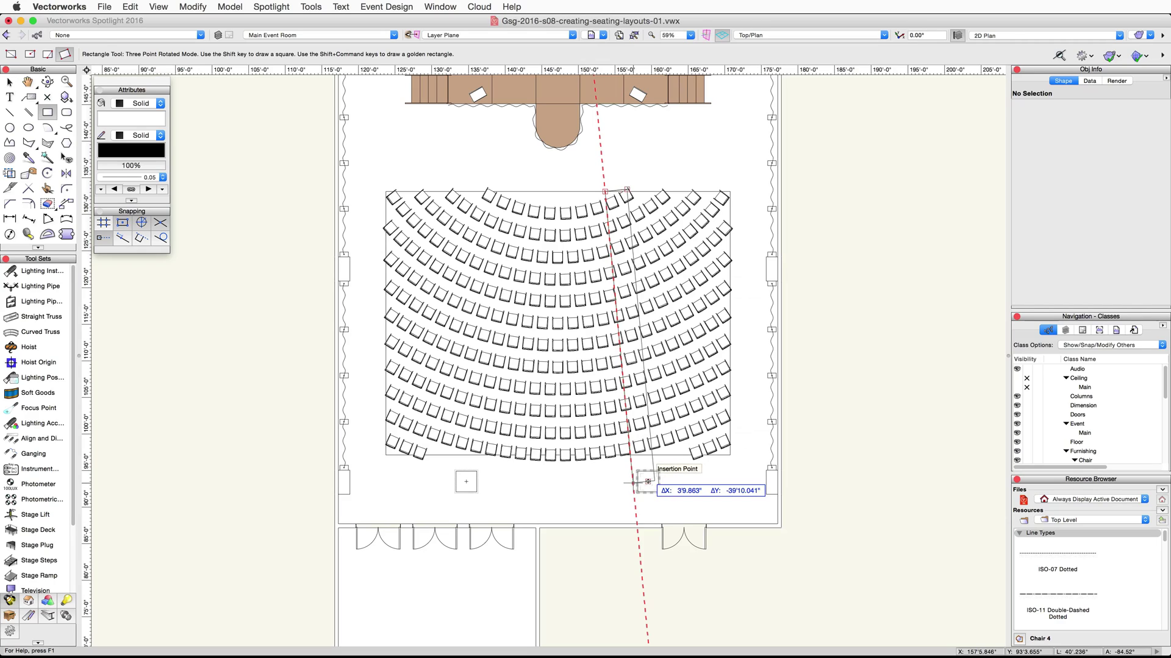
{"action": "left_click", "coordinate": [648, 482]}
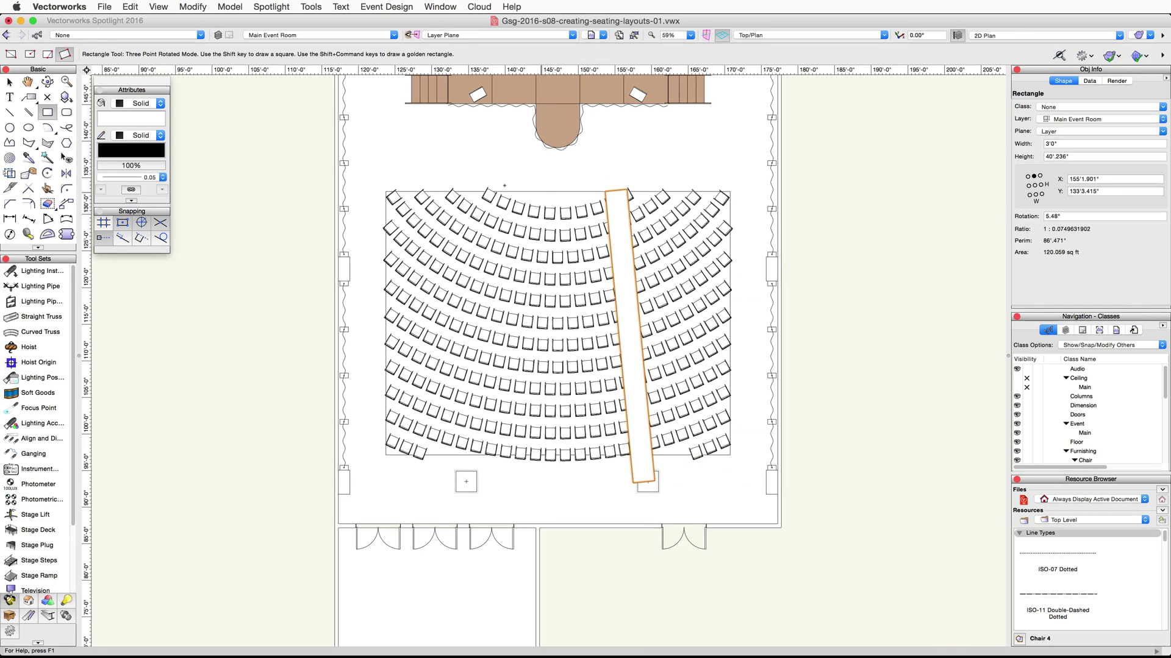
Step: Stretch the aisle rectangle's top end upward to a length of 41'10.641", past the front row
{"action": "left_click", "coordinate": [9, 82]}
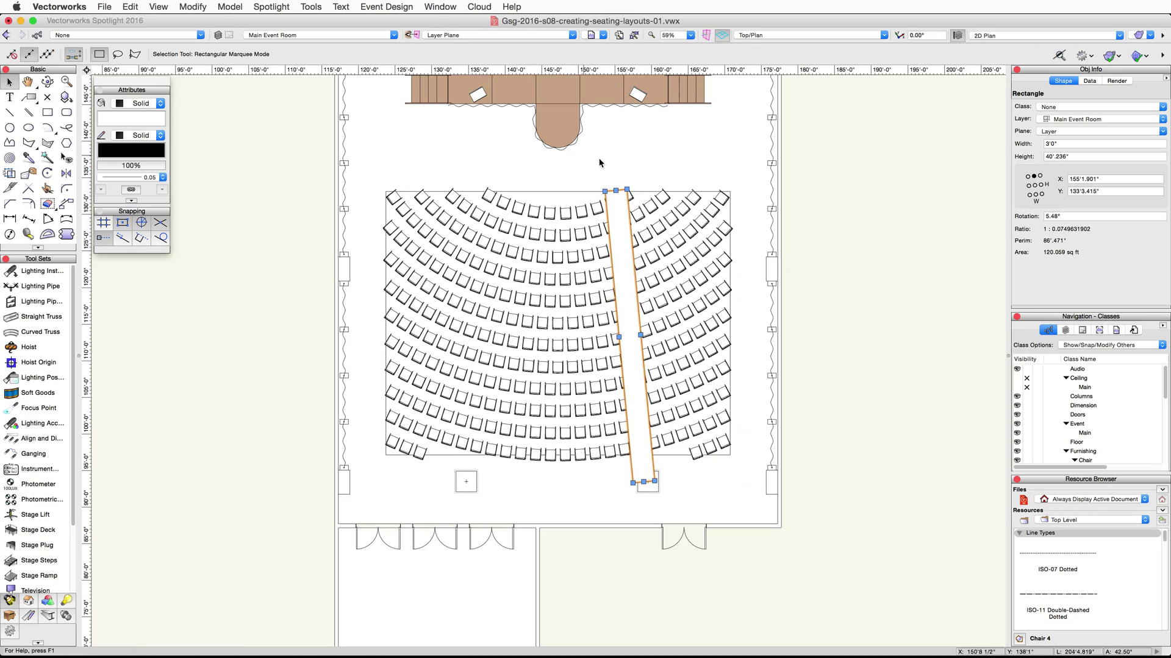
{"action": "scroll", "coordinate": [614, 180], "scroll_direction": "up", "scroll_amount": 1}
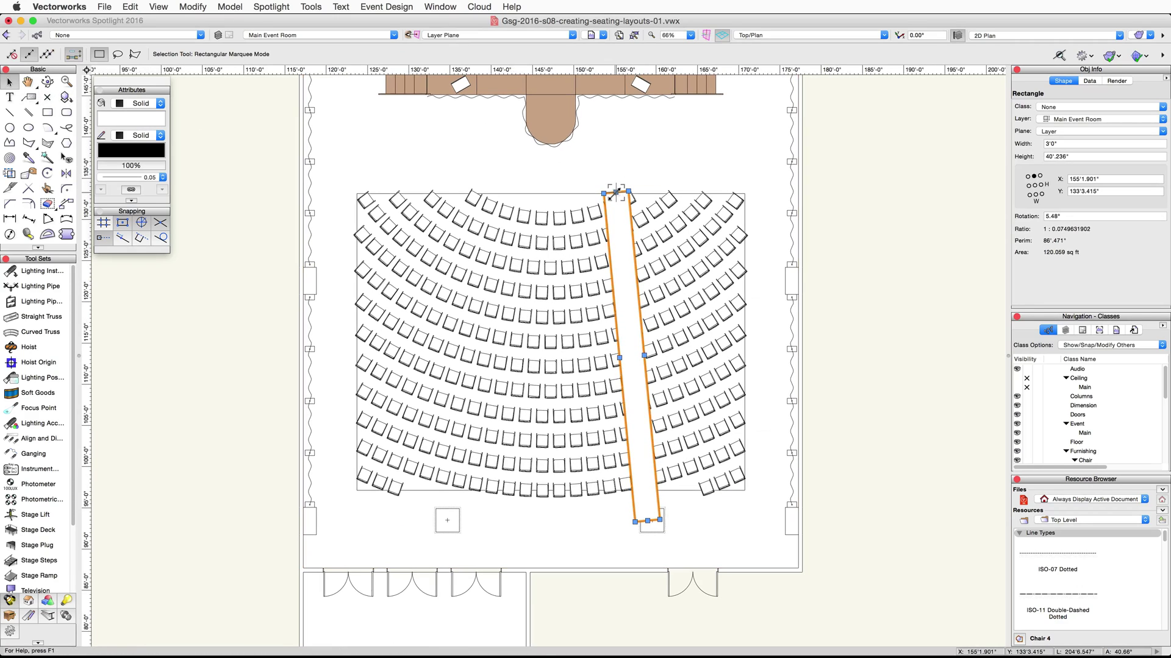
{"action": "left_click_drag", "start_coordinate": [616, 191], "coordinate": [612, 179]}
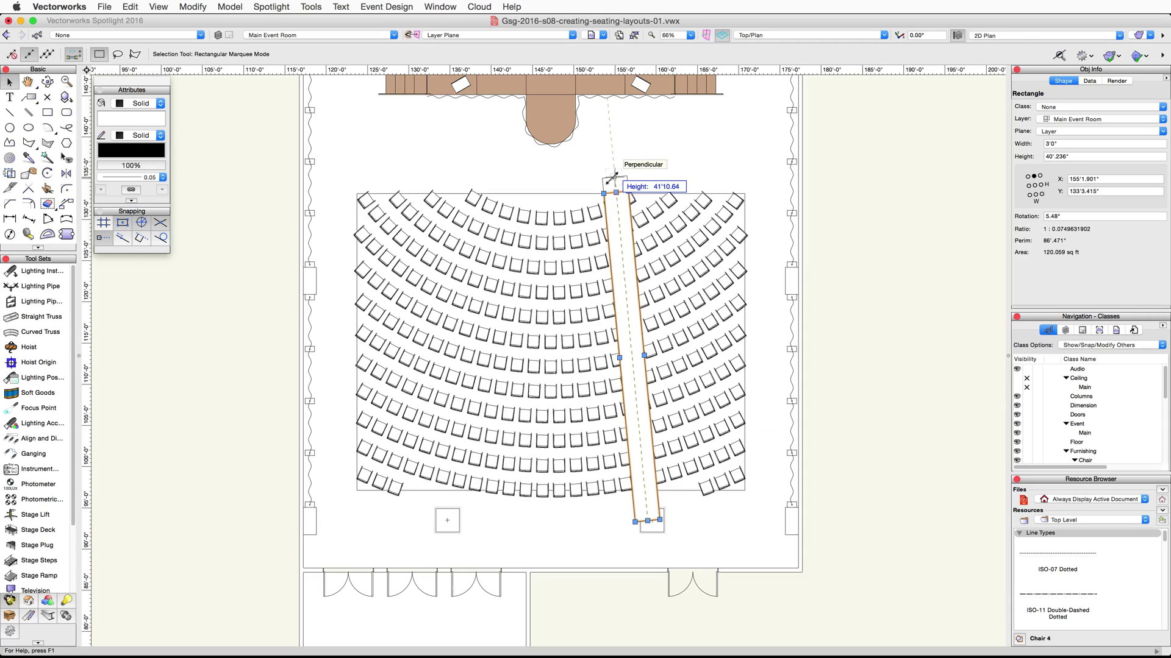
{"action": "left_click_drag", "start_coordinate": [612, 178], "coordinate": [613, 178]}
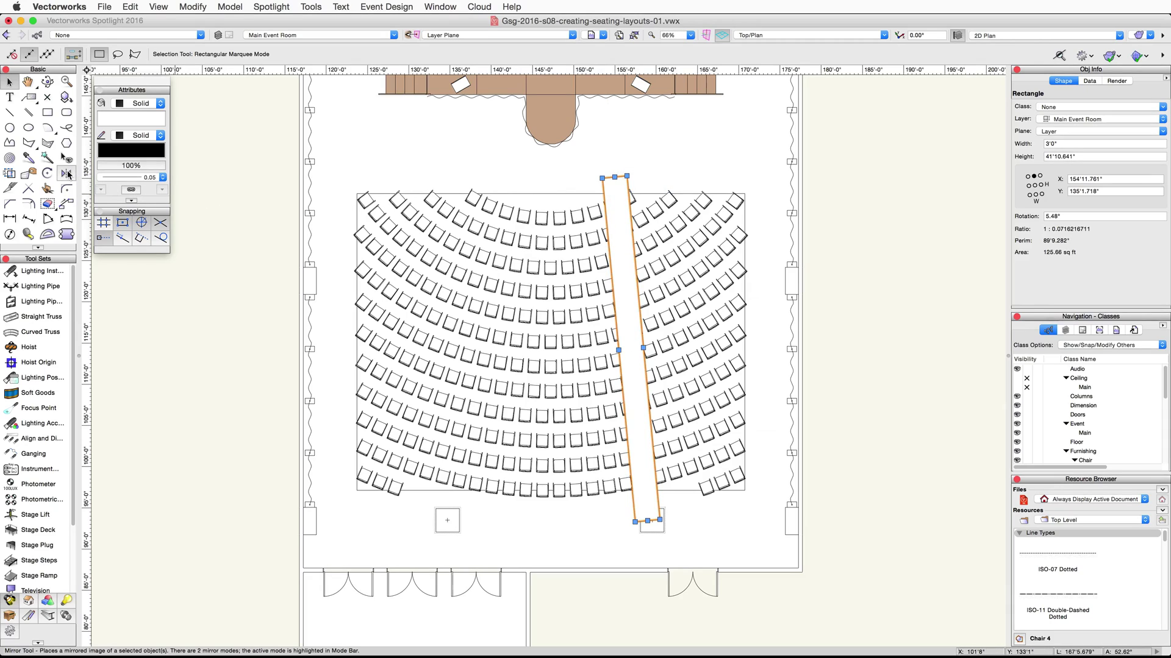
{"action": "left_click", "coordinate": [69, 175]}
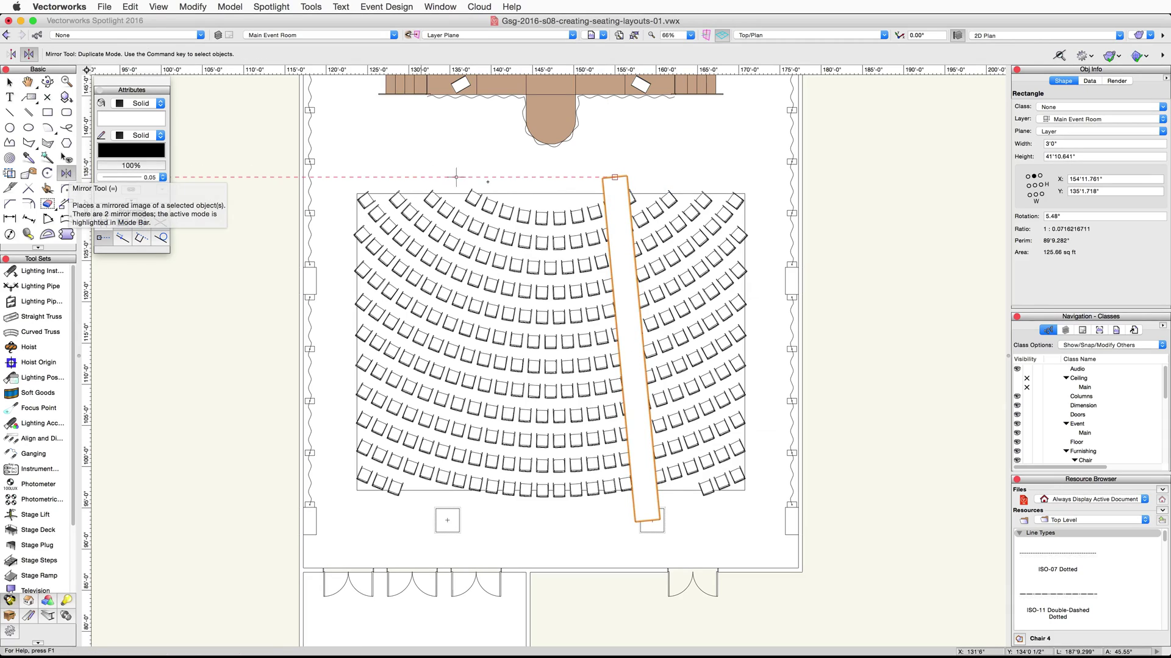
Step: Mirror a duplicate of the aisle rectangle about the vertical axis through the stage centre
{"action": "key", "text": "space"}
{"action": "left_click_drag", "start_coordinate": [558, 187], "coordinate": [539, 239]}
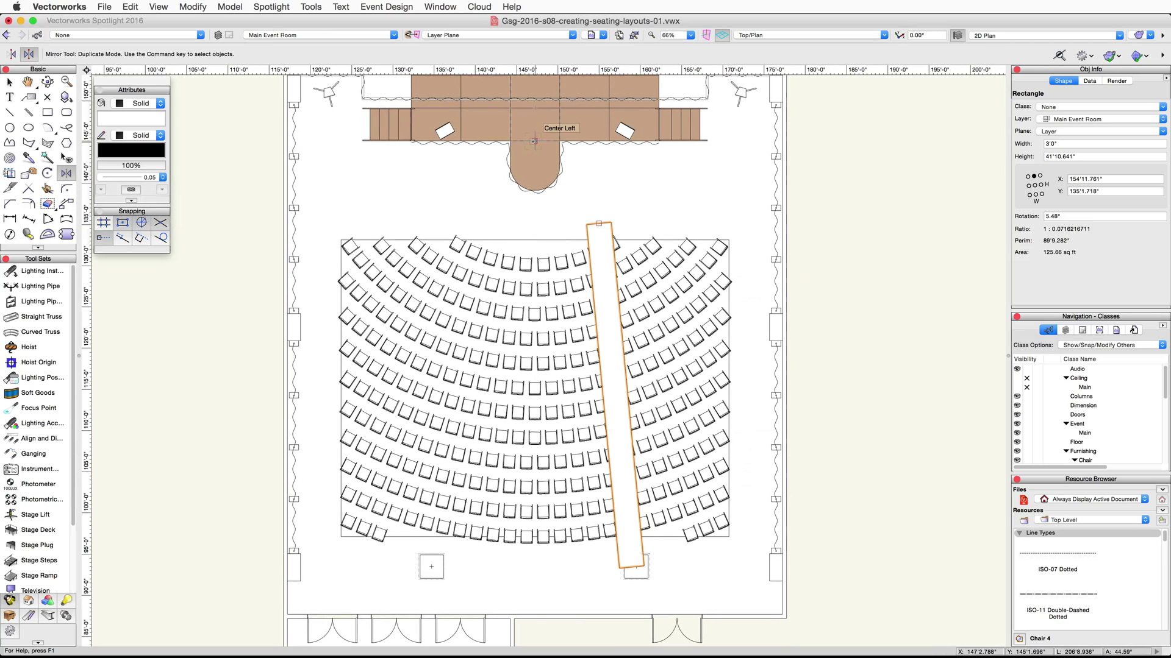
{"action": "left_click", "coordinate": [534, 141]}
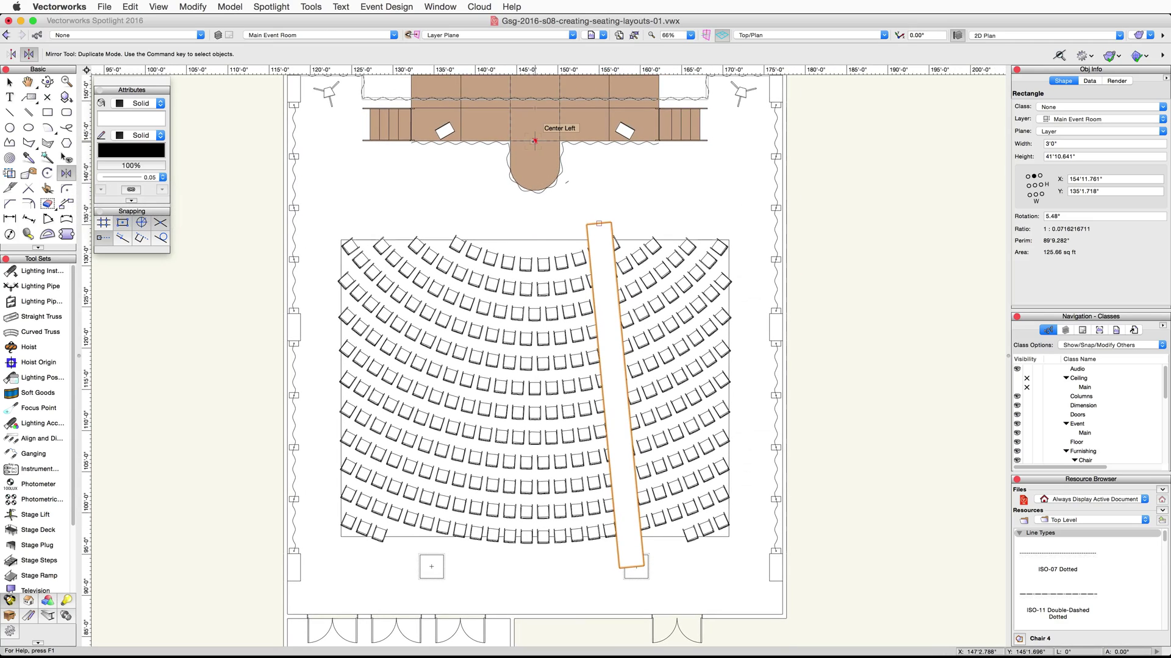
{"action": "left_click", "coordinate": [535, 240]}
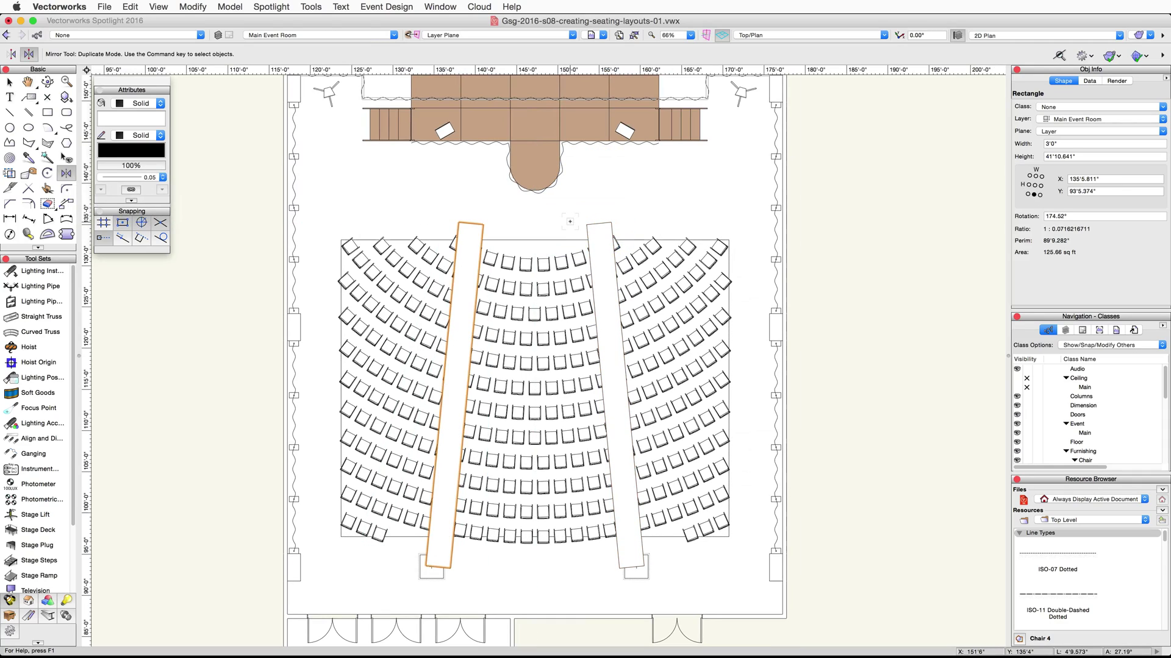
{"action": "left_click", "coordinate": [9, 82]}
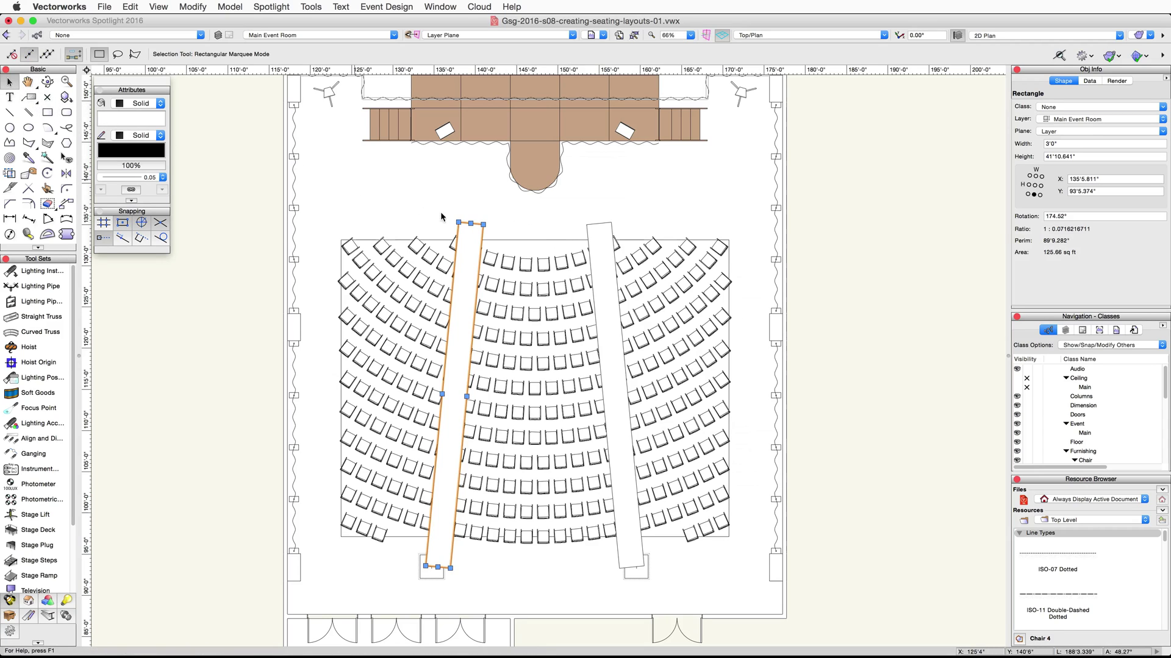
Step: Clip the right and left aisle rectangles out of the chair layout
{"action": "left_click", "coordinate": [597, 244], "text": "shift"}
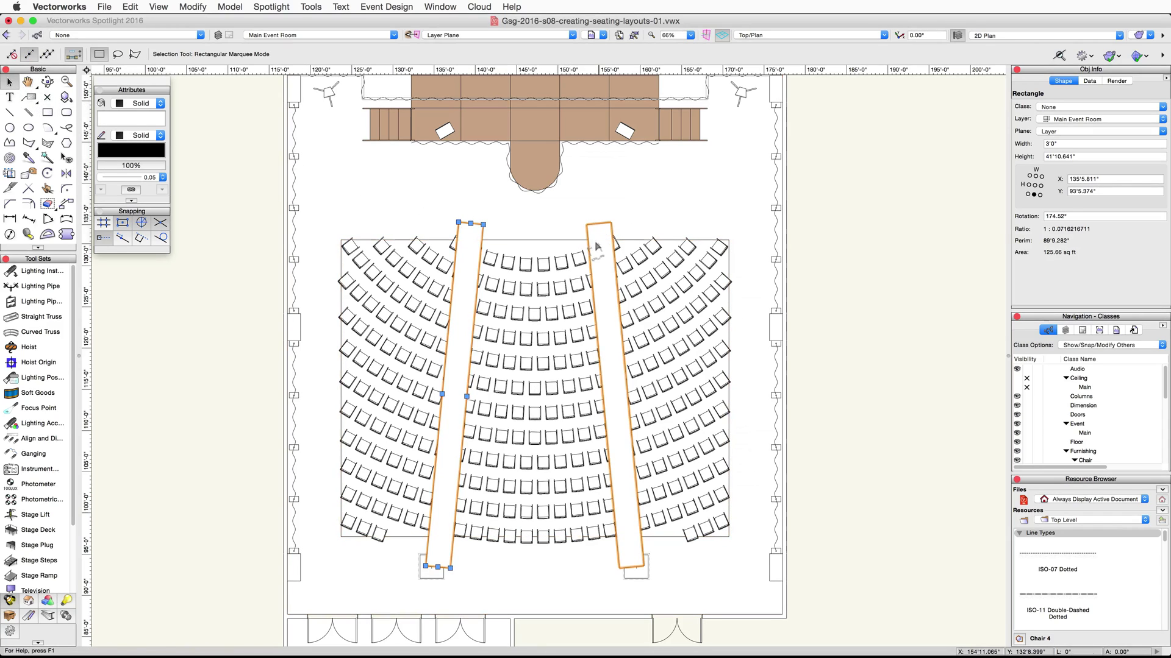
{"action": "left_click", "coordinate": [563, 263], "text": "shift"}
{"action": "right_click", "coordinate": [565, 264]}
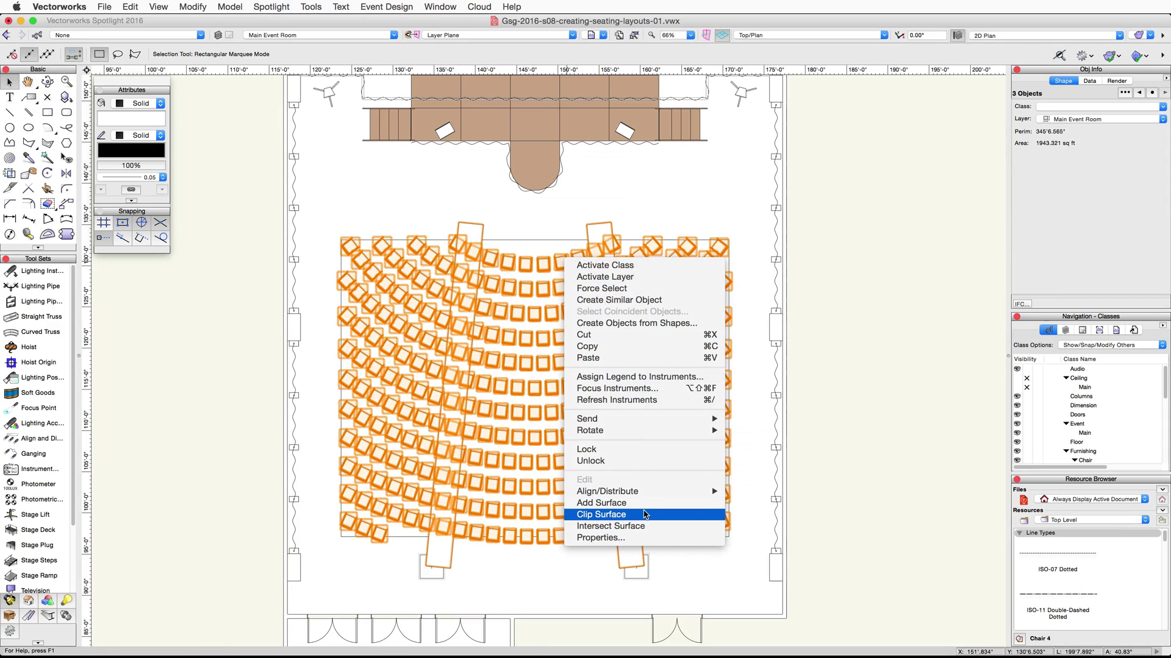
{"action": "left_click", "coordinate": [642, 514]}
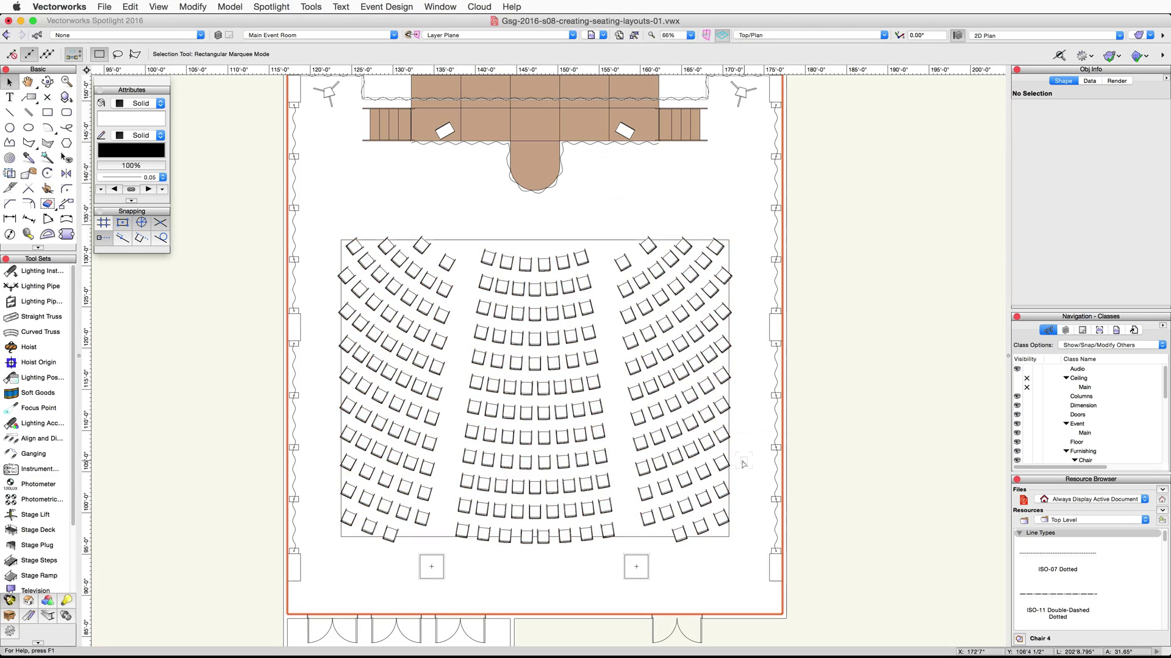
Step: Reshape the right seating section by dragging its rear outer corner upward
{"action": "scroll", "coordinate": [731, 542], "scroll_direction": "up", "scroll_amount": 5}
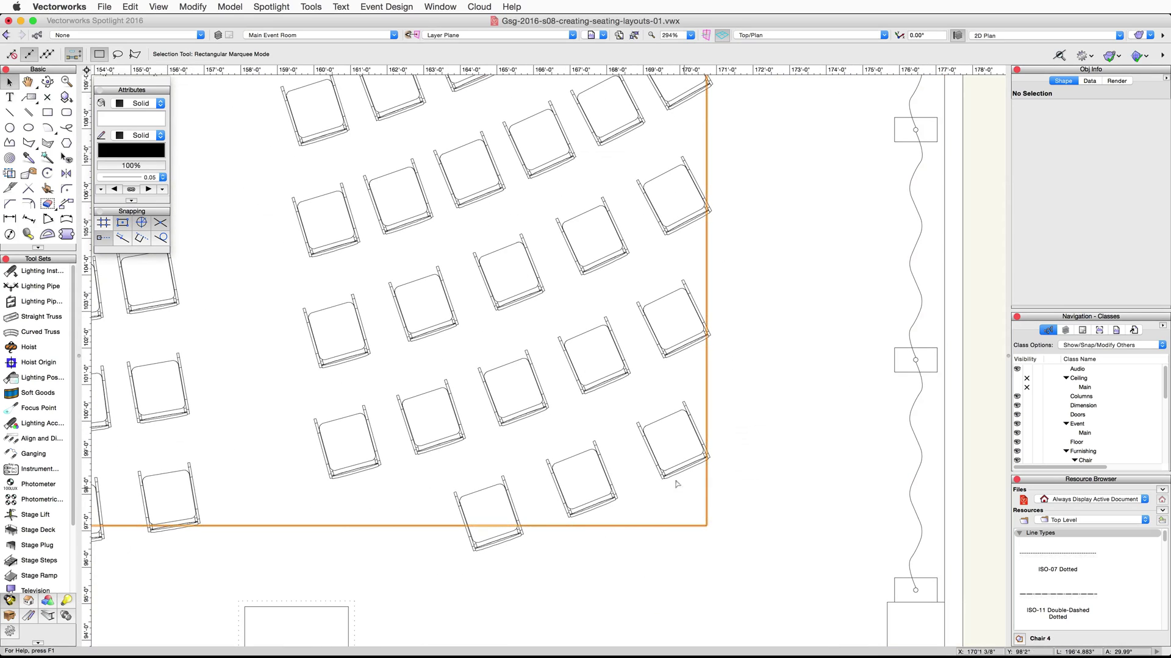
{"action": "double_click", "coordinate": [664, 457]}
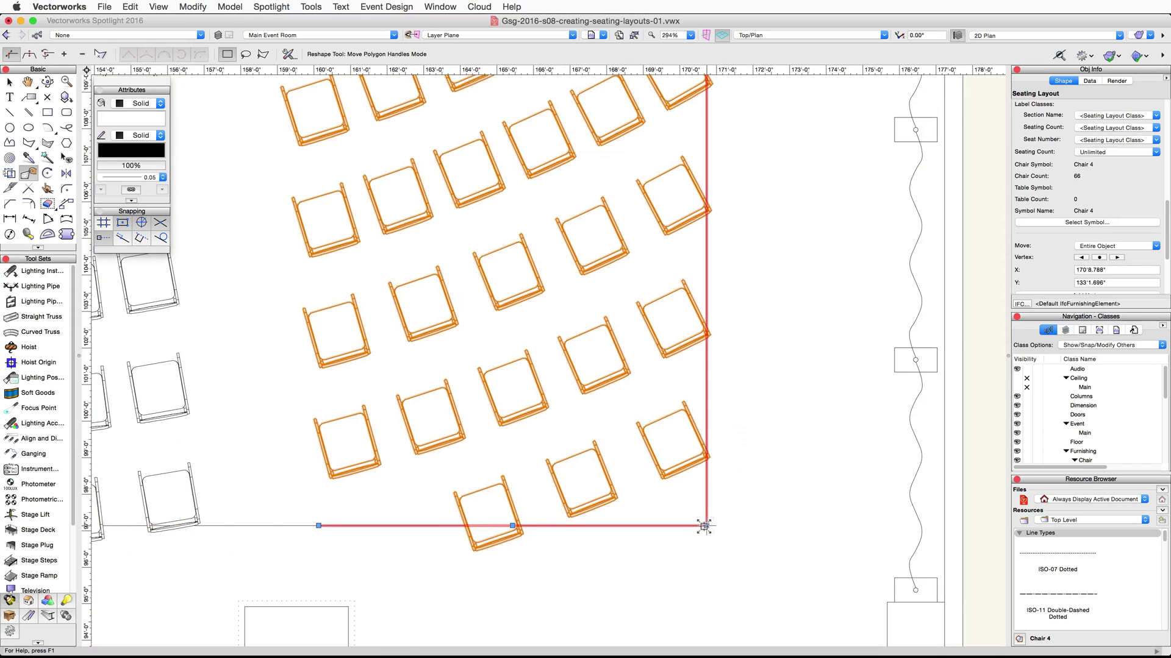
{"action": "left_click_drag", "start_coordinate": [703, 527], "coordinate": [709, 384]}
{"action": "scroll", "coordinate": [603, 469], "scroll_direction": "down", "scroll_amount": 5}
{"action": "scroll", "coordinate": [601, 470], "scroll_direction": "down", "scroll_amount": 2}
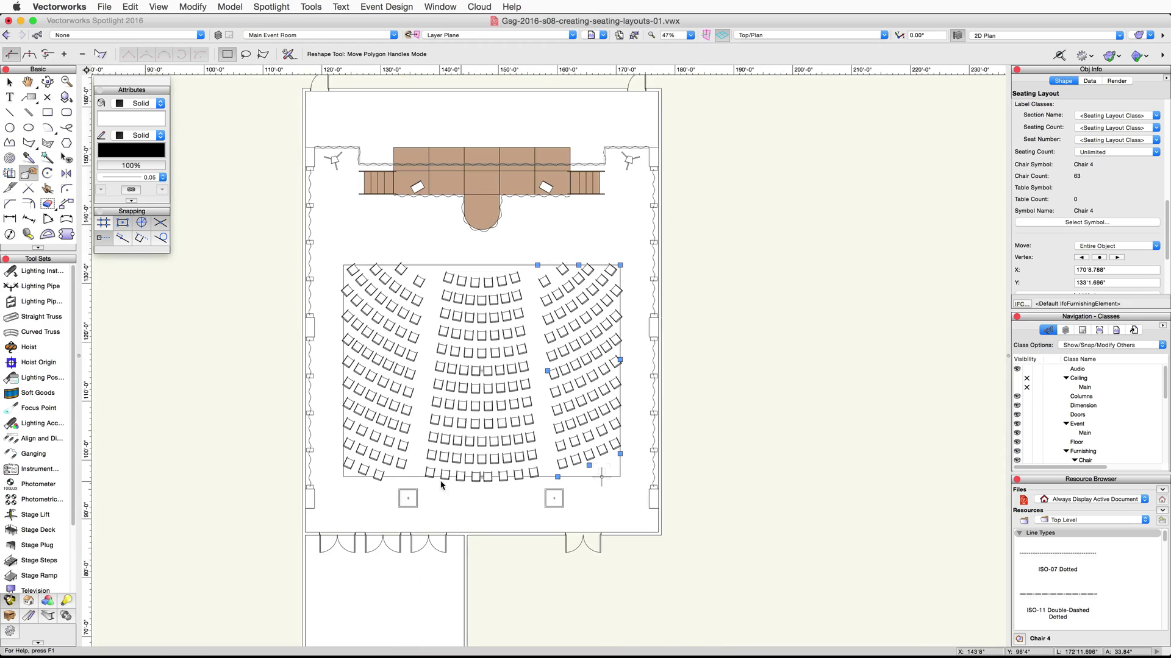
Step: Drag the left seating section's rear outer corner up about 3'7" to trim it
{"action": "left_click", "coordinate": [361, 450]}
{"action": "key", "text": "x"}
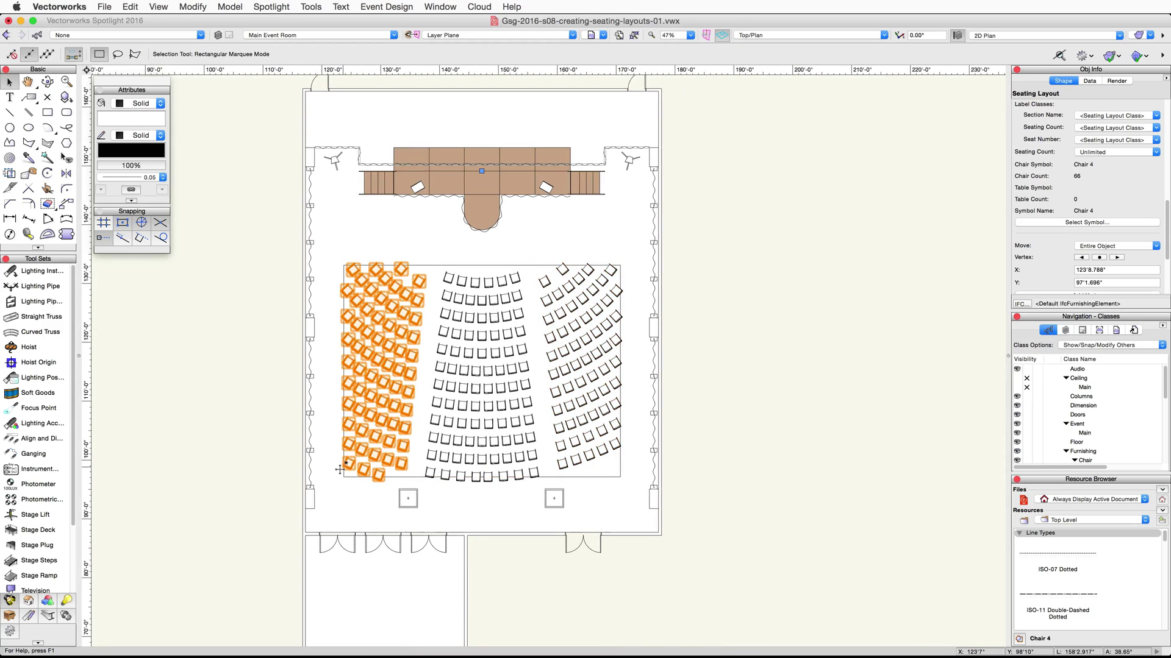
{"action": "scroll", "coordinate": [360, 454], "scroll_direction": "up", "scroll_amount": 5}
{"action": "key", "text": "shift+r"}
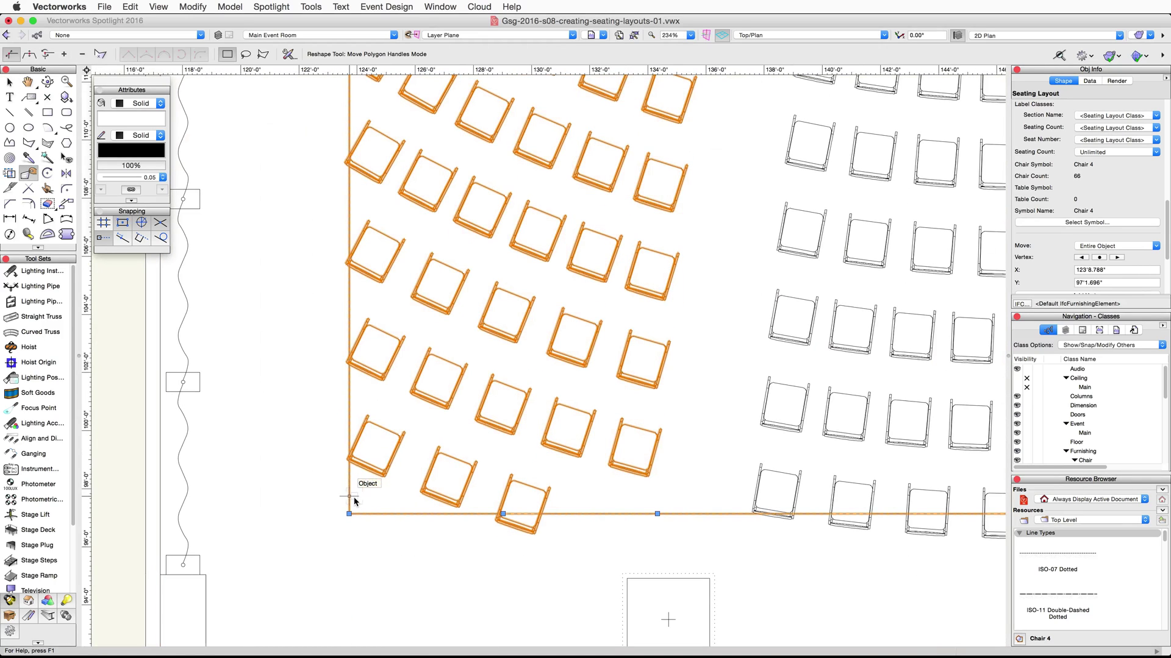
{"action": "left_click_drag", "start_coordinate": [349, 514], "coordinate": [349, 402]}
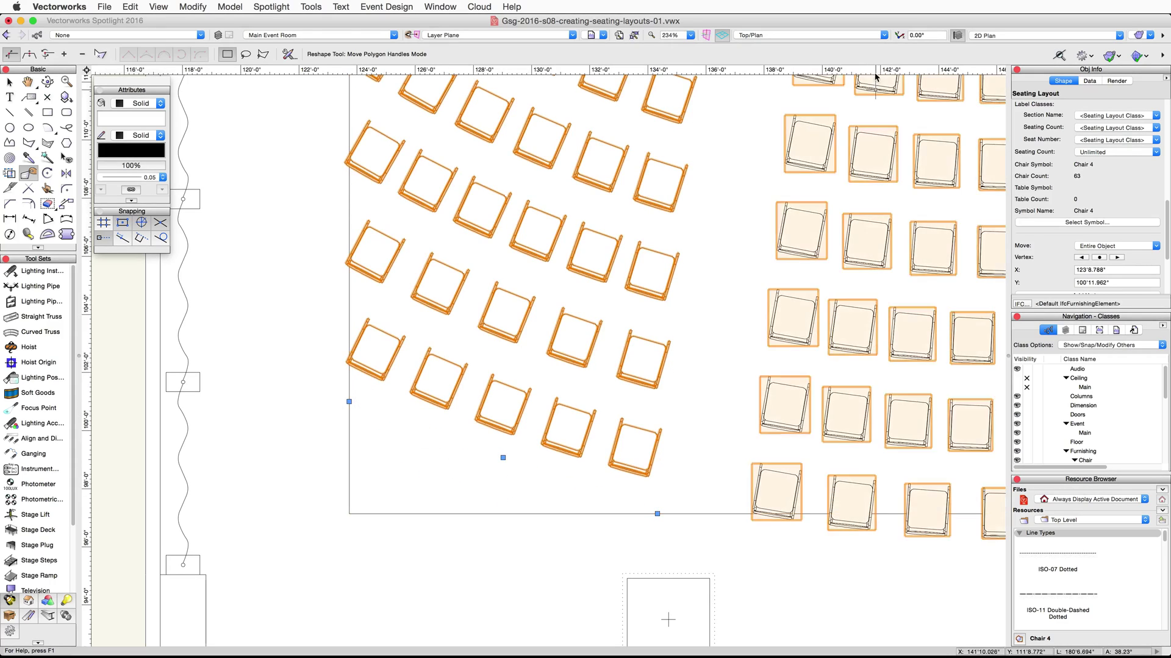
Step: Switch the drawing to Right Isometric view
{"action": "left_click", "coordinate": [811, 35]}
{"action": "left_click", "coordinate": [835, 152]}
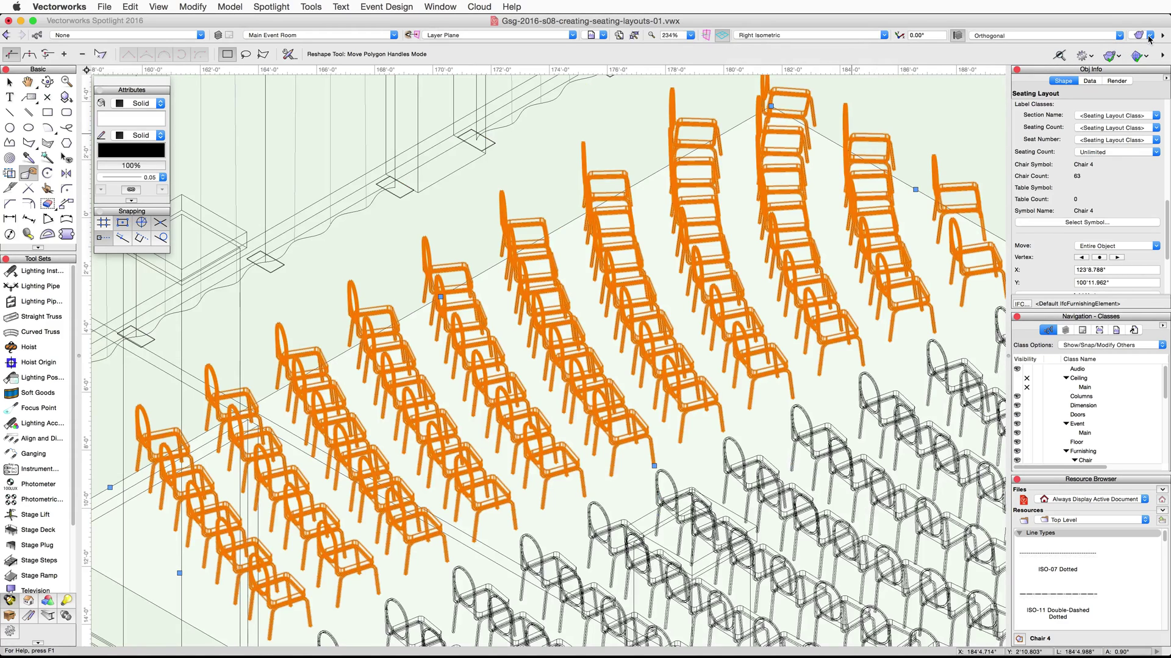
{"action": "left_click", "coordinate": [1149, 36]}
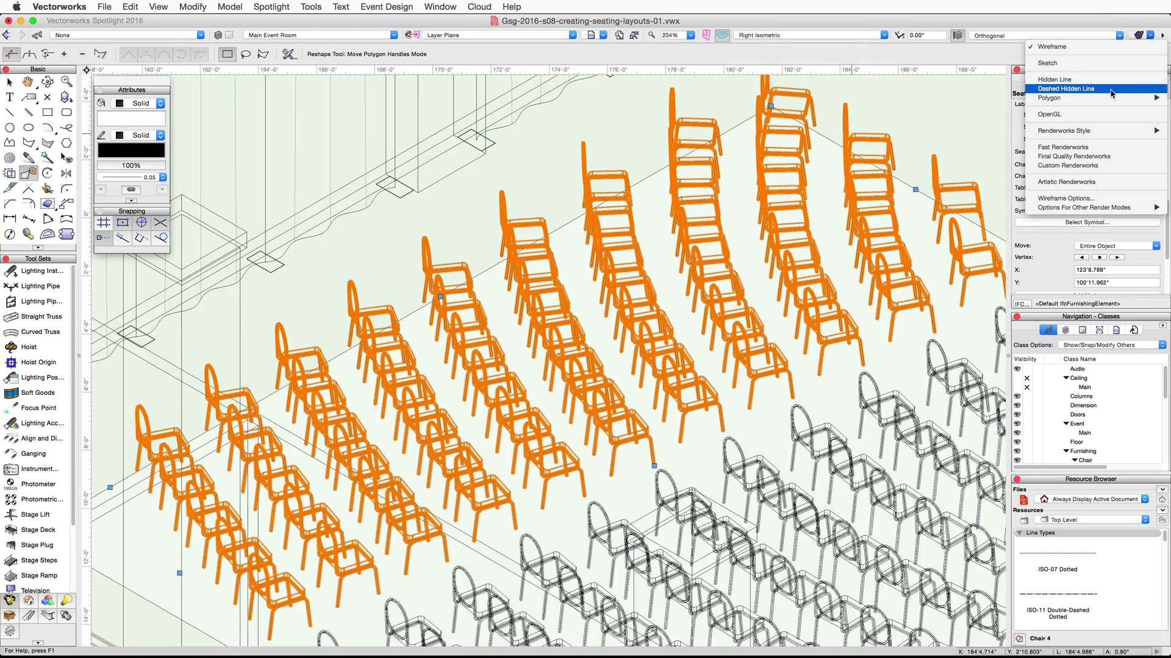
Step: Render the trimmed seating in OpenGL, pan to the stage, then return to Top/Plan
{"action": "left_click", "coordinate": [1061, 115]}
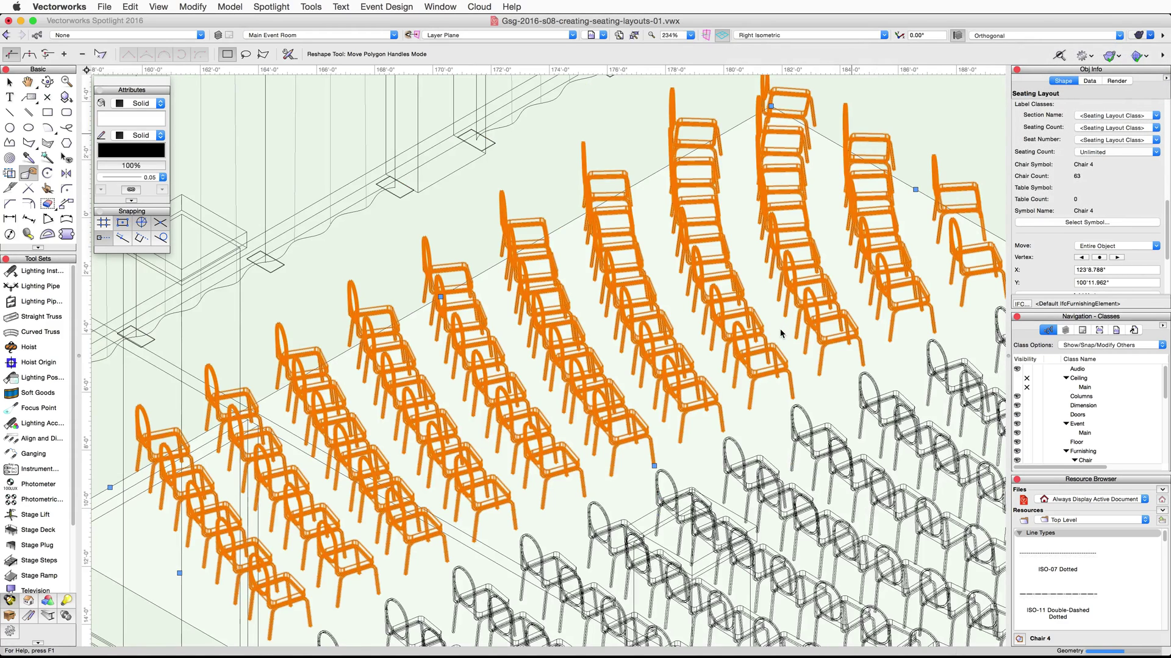
{"action": "scroll", "coordinate": [780, 334], "scroll_direction": "down", "scroll_amount": 3}
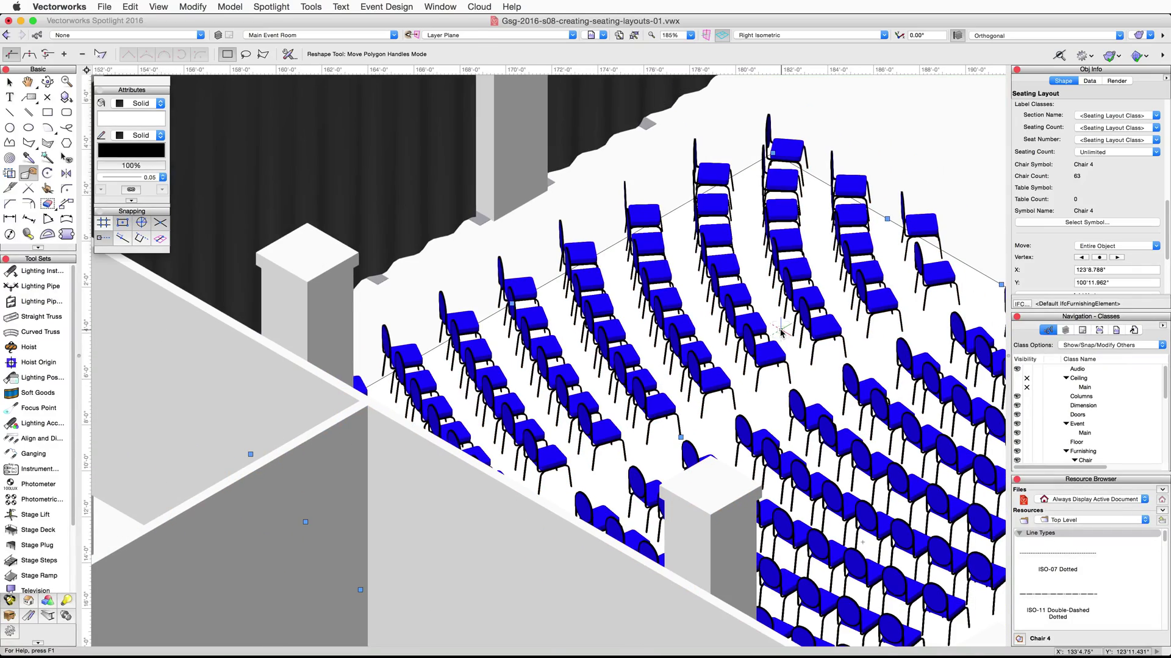
{"action": "middle_click_drag", "start_coordinate": [808, 324], "coordinate": [648, 248]}
{"action": "key", "text": "space"}
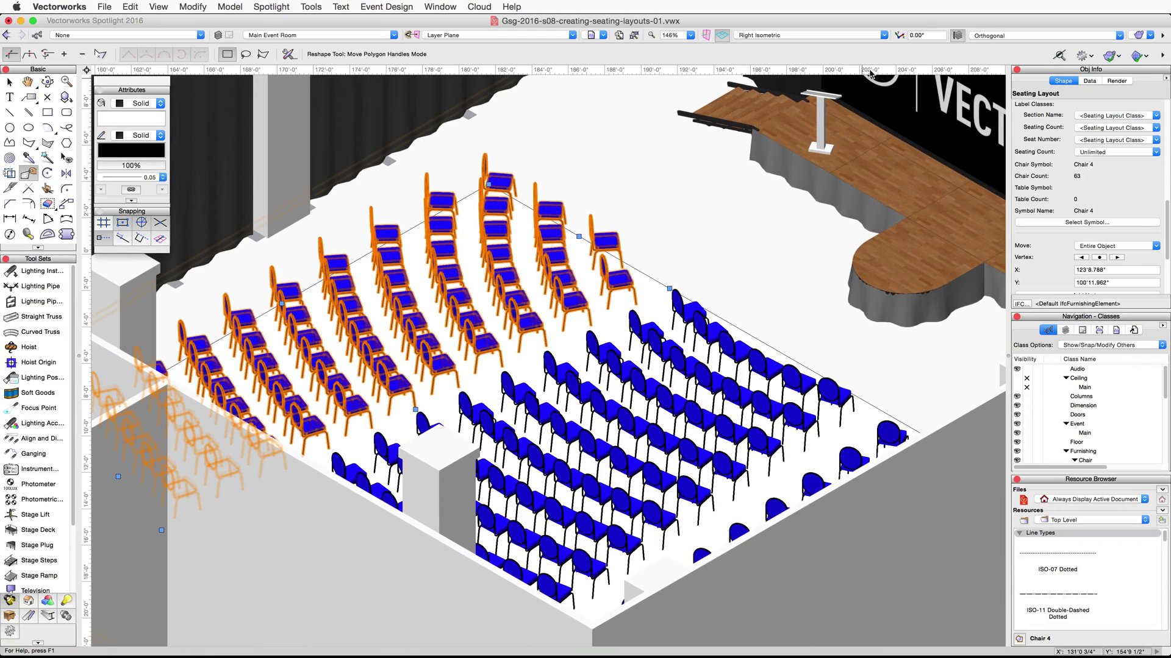
{"action": "left_click", "coordinate": [881, 37]}
{"action": "left_click", "coordinate": [868, 44]}
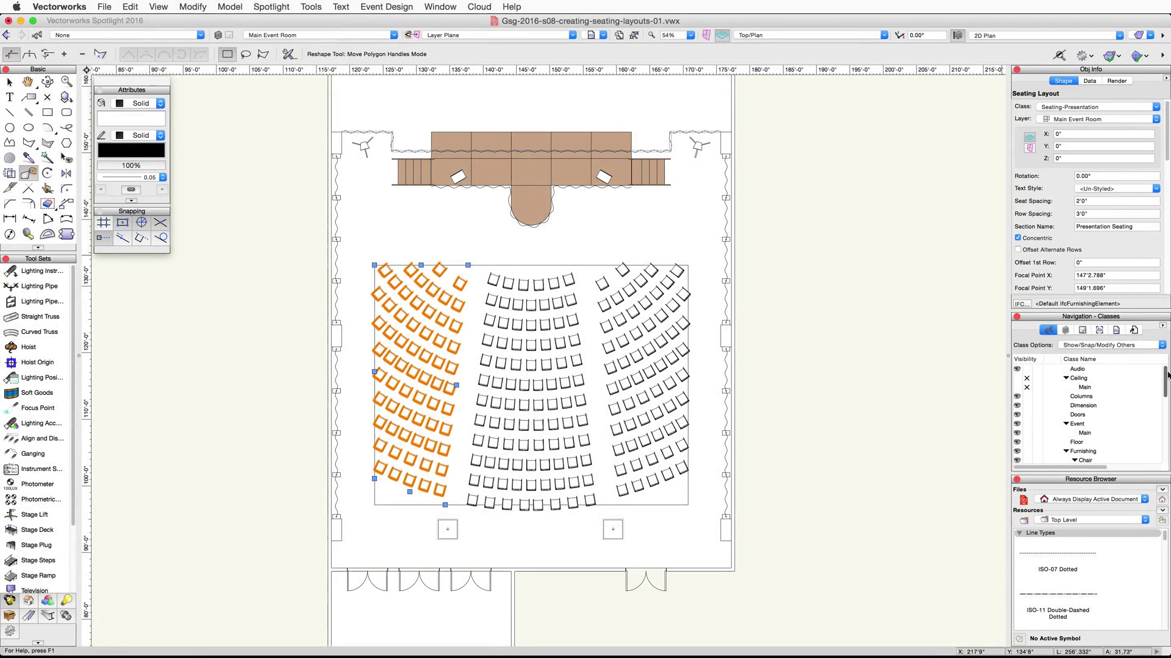
Step: Make the Seating-Presentation class invisible and select the empty 47'×36' rectangle
{"action": "left_click_drag", "start_coordinate": [1167, 375], "coordinate": [1165, 428]}
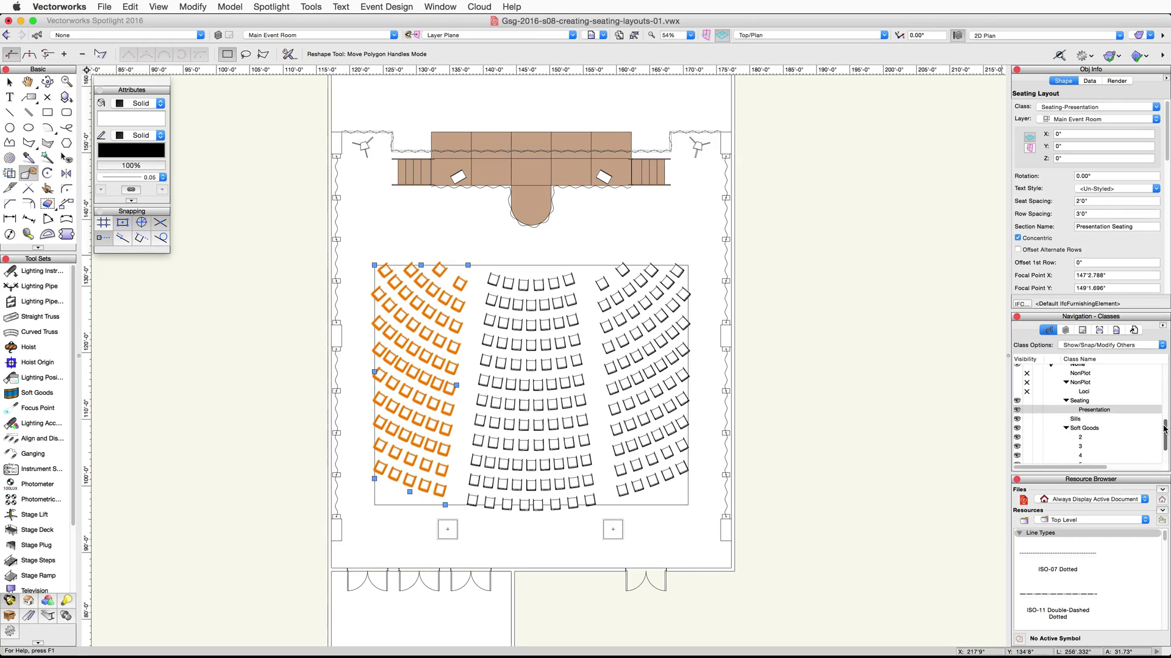
{"action": "left_click", "coordinate": [1025, 409]}
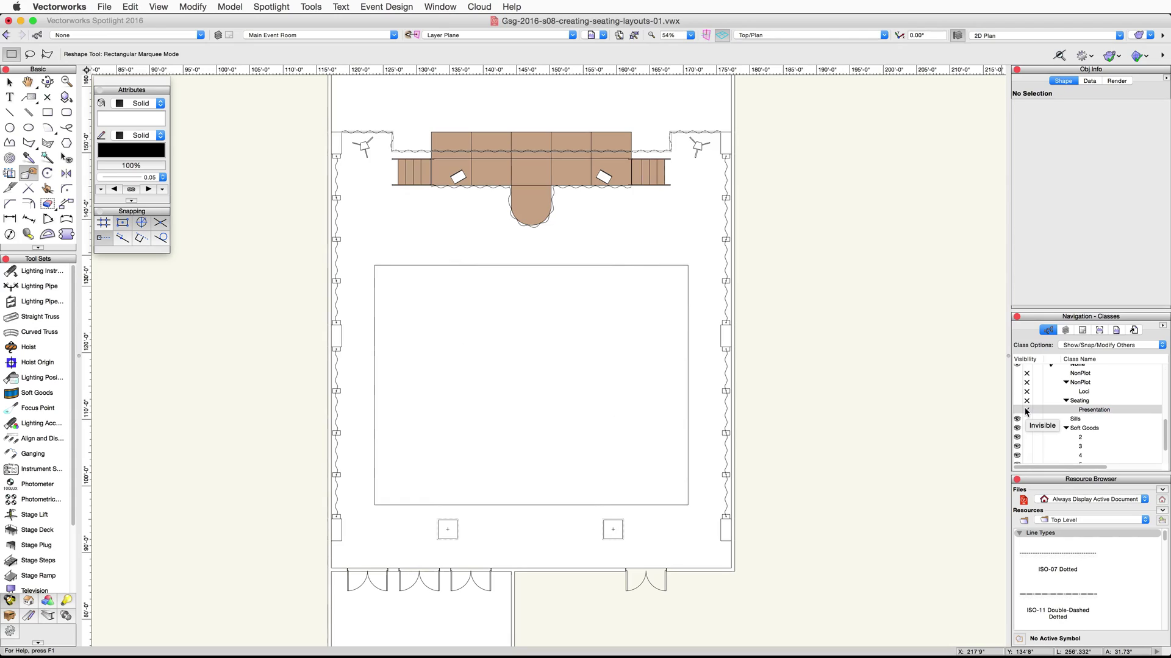
{"action": "left_click", "coordinate": [574, 266]}
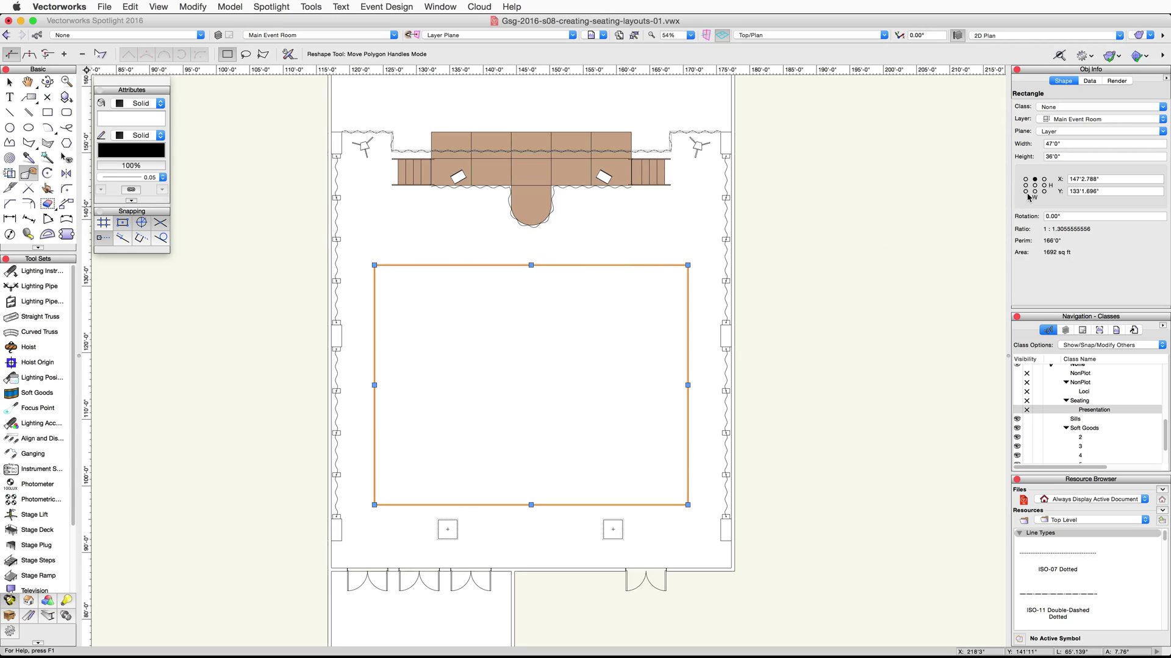
Step: Set the rectangle's width to 50' in Object Info
{"action": "left_click", "coordinate": [1072, 144]}
{"action": "type", "text": "50"}
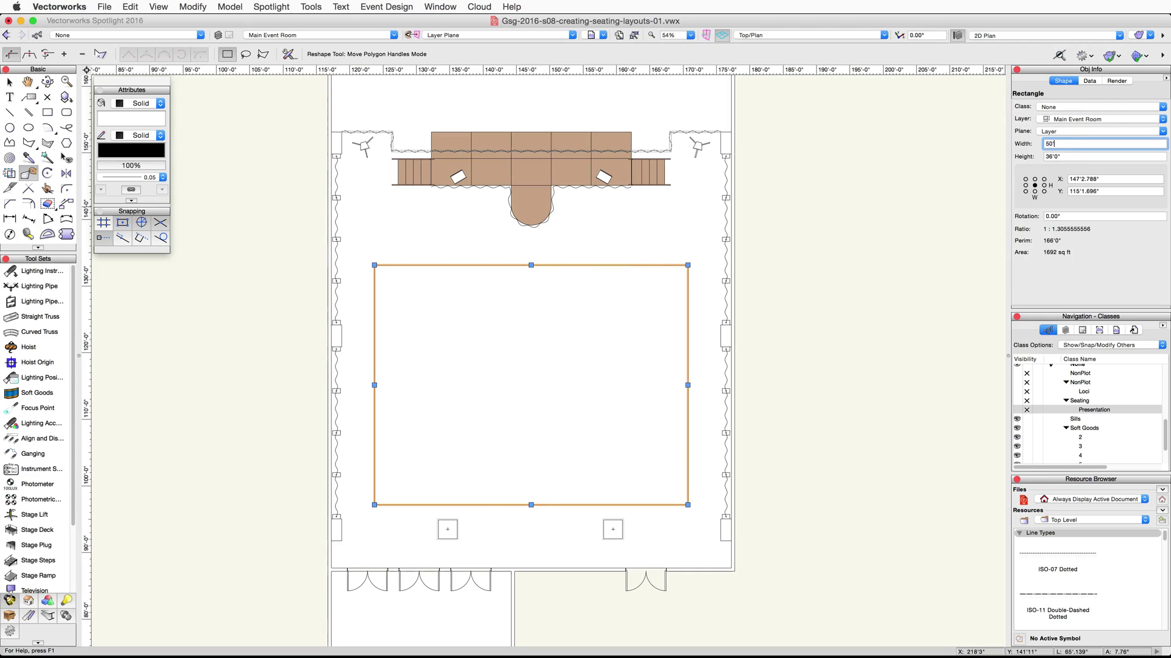
{"action": "key", "text": "Return"}
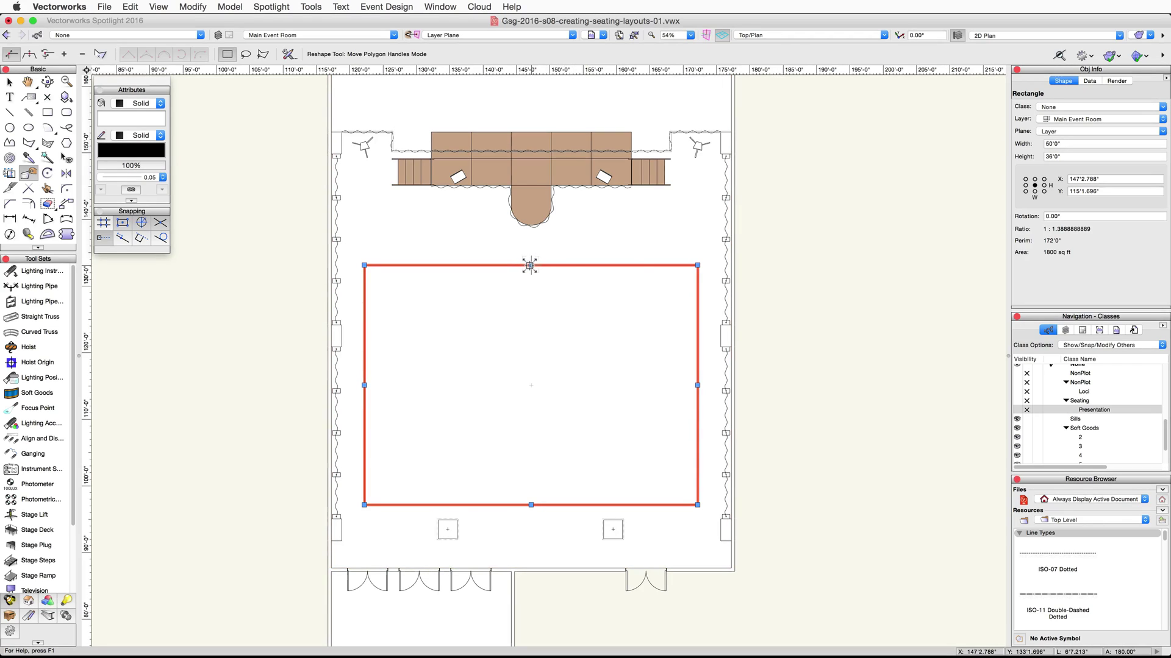
Step: Stretch the rectangle's top toward the stage and bottom toward the back, about 44' tall
{"action": "left_click_drag", "start_coordinate": [530, 265], "coordinate": [529, 198]}
{"action": "scroll", "coordinate": [530, 242], "scroll_direction": "up", "scroll_amount": 5}
{"action": "scroll", "coordinate": [542, 297], "scroll_direction": "down", "scroll_amount": 4}
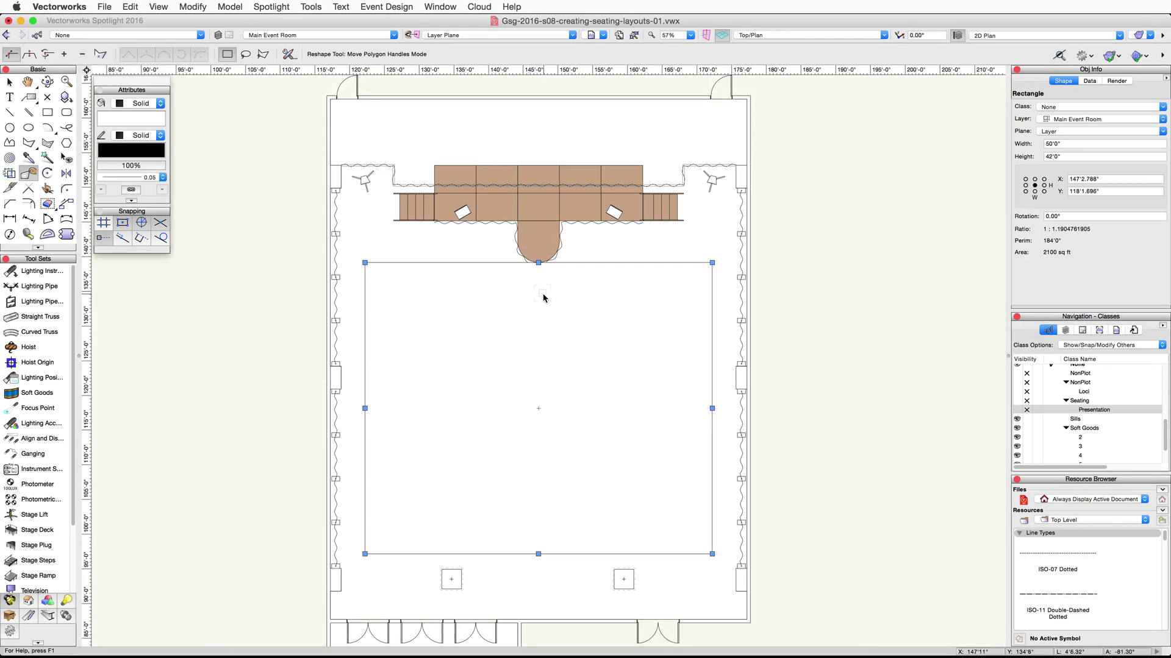
{"action": "scroll", "coordinate": [541, 251], "scroll_direction": "down", "scroll_amount": 1}
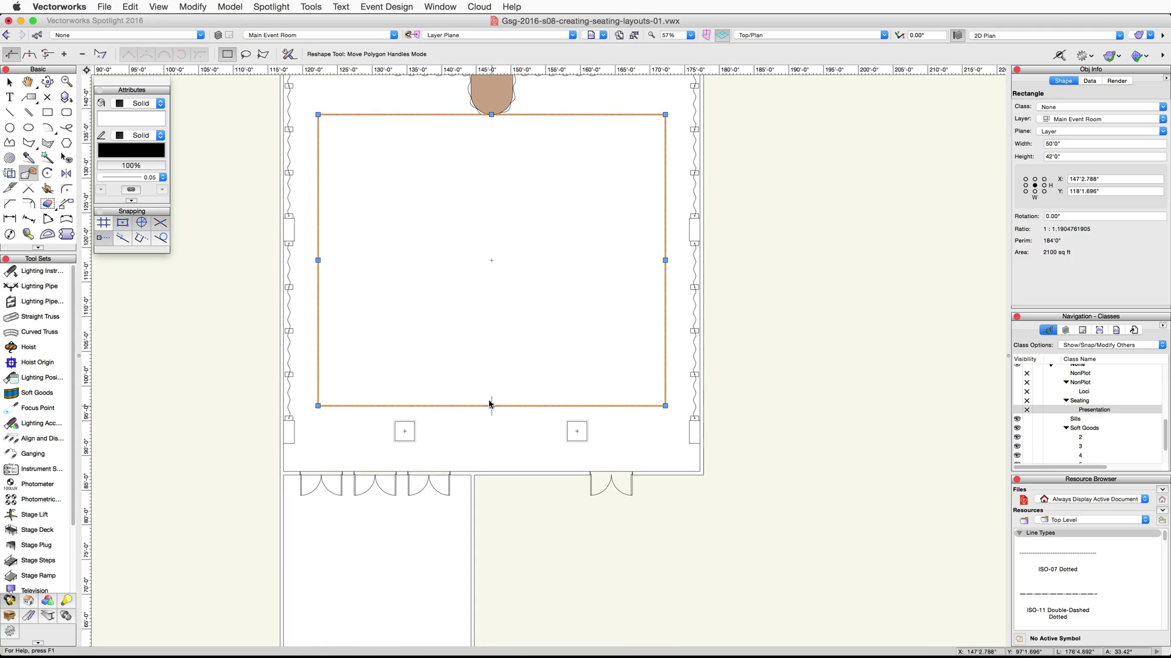
{"action": "left_click_drag", "start_coordinate": [491, 406], "coordinate": [592, 408]}
{"action": "scroll", "coordinate": [561, 418], "scroll_direction": "up", "scroll_amount": 4}
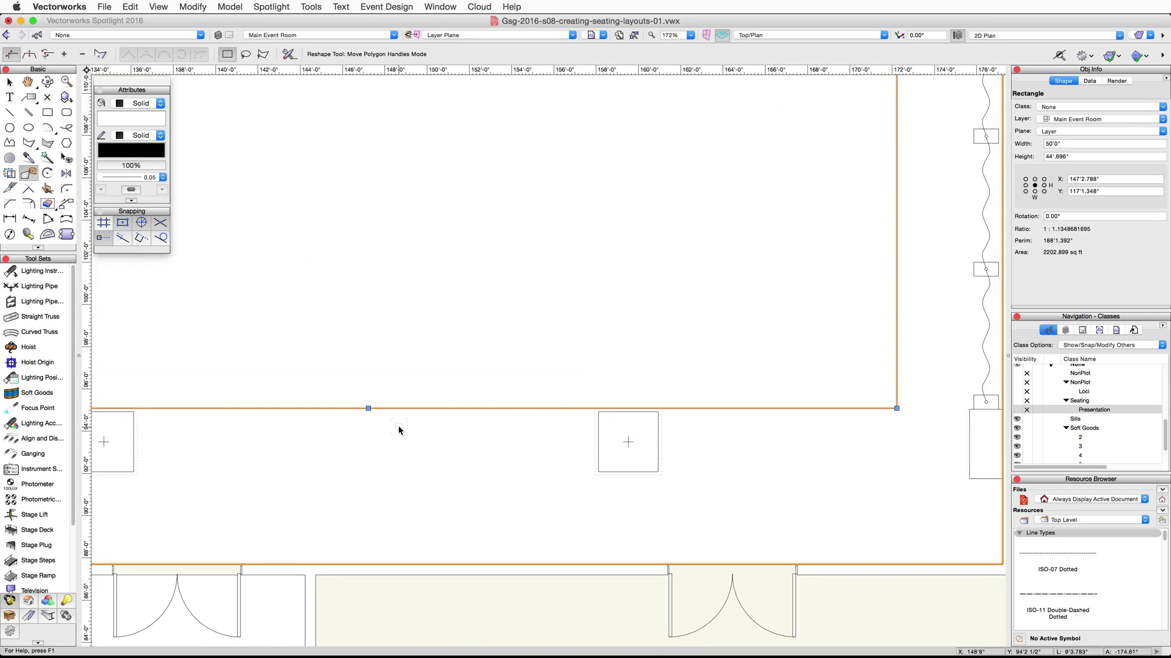
{"action": "scroll", "coordinate": [399, 431], "scroll_direction": "down", "scroll_amount": 5}
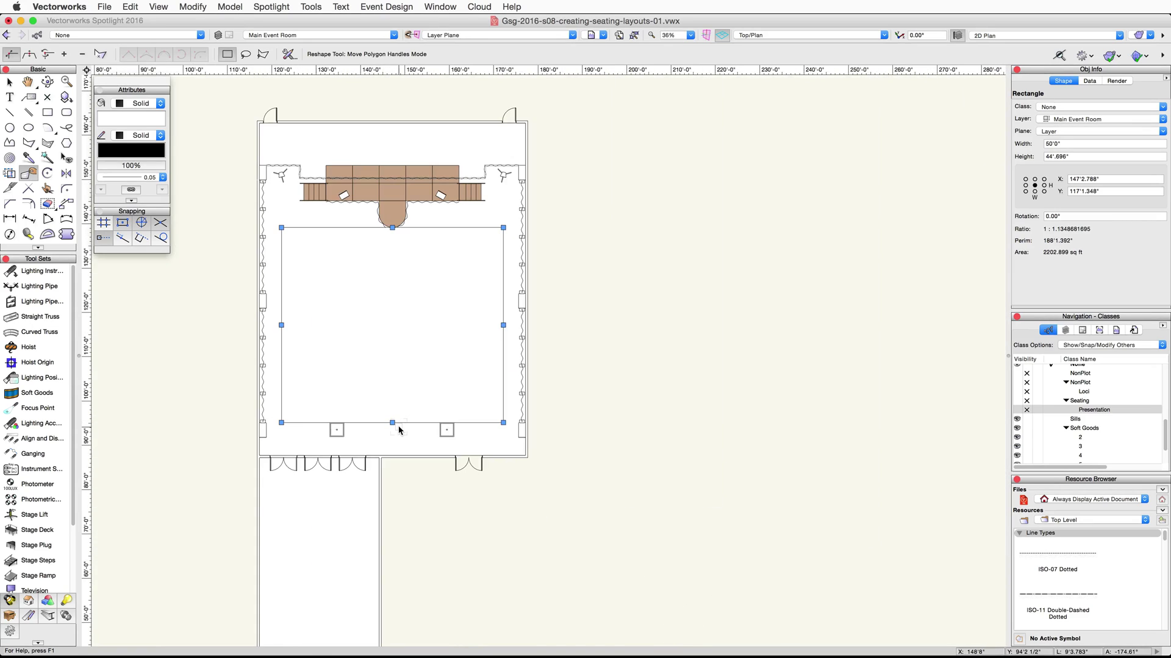
{"action": "middle_click_drag", "start_coordinate": [400, 358], "coordinate": [507, 384]}
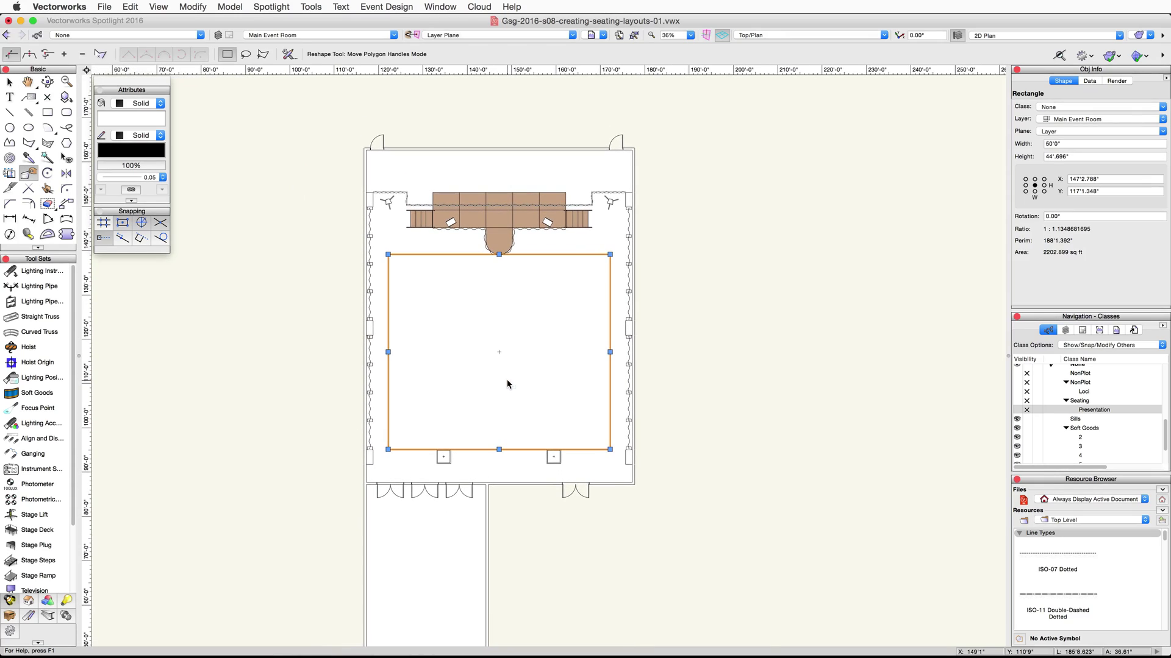
Step: Start Create Event Seating with Classroom rows, 6' seat spacing and 7' row spacing
{"action": "left_click", "coordinate": [406, 8]}
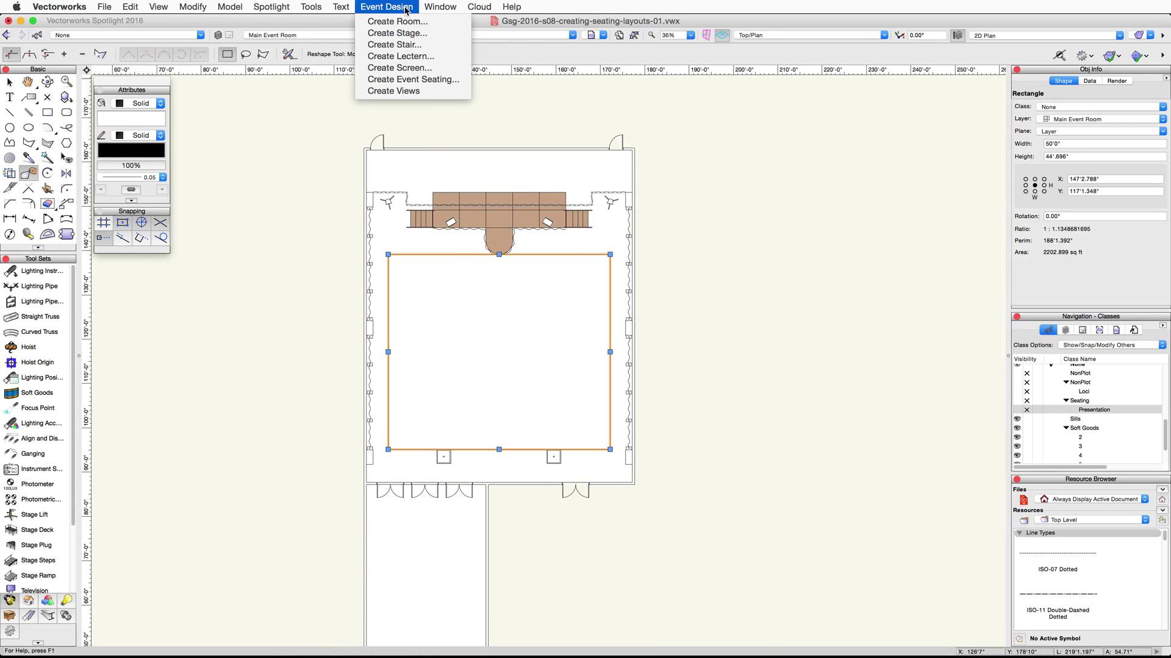
{"action": "left_click", "coordinate": [458, 80]}
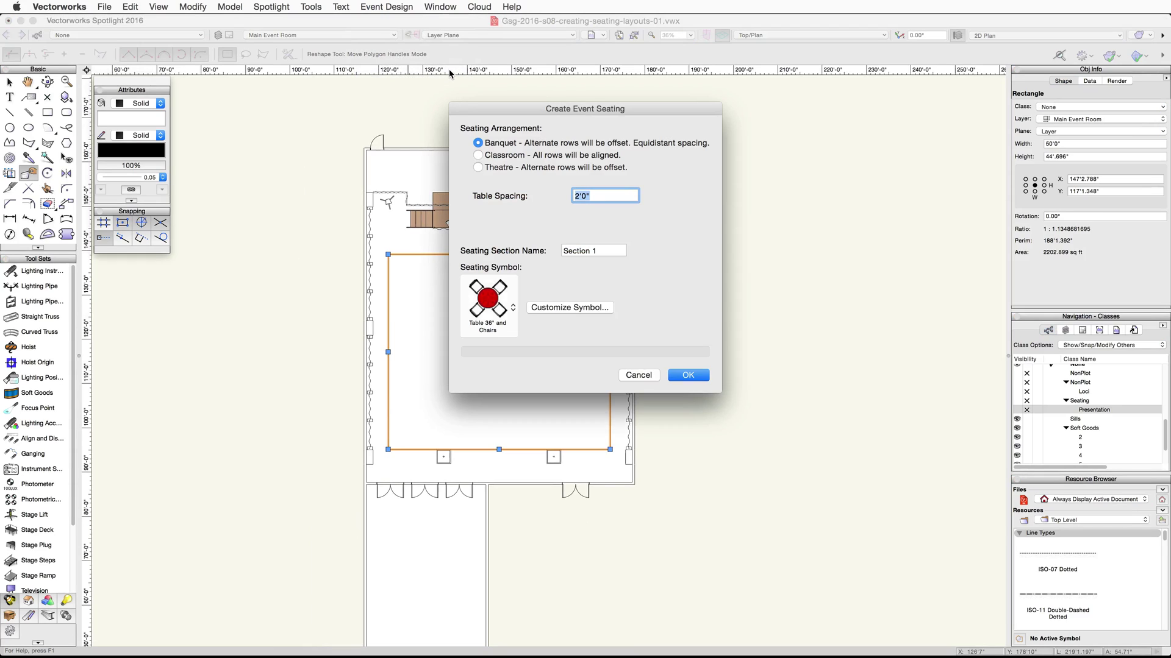
{"action": "left_click", "coordinate": [479, 156]}
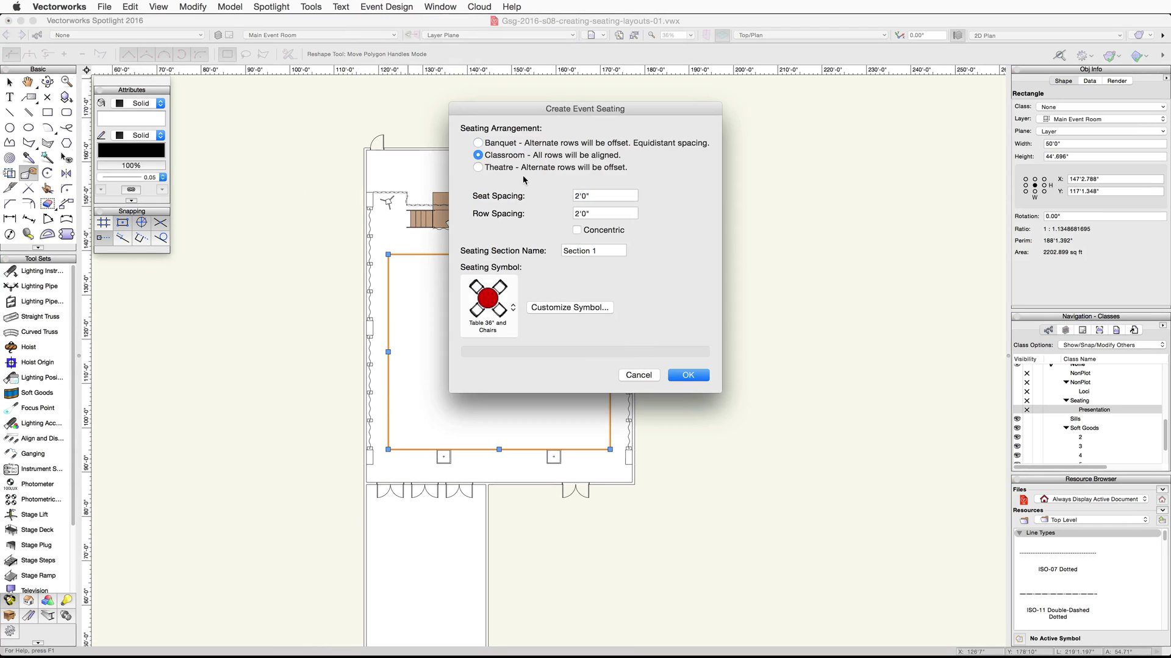
{"action": "left_click", "coordinate": [580, 196]}
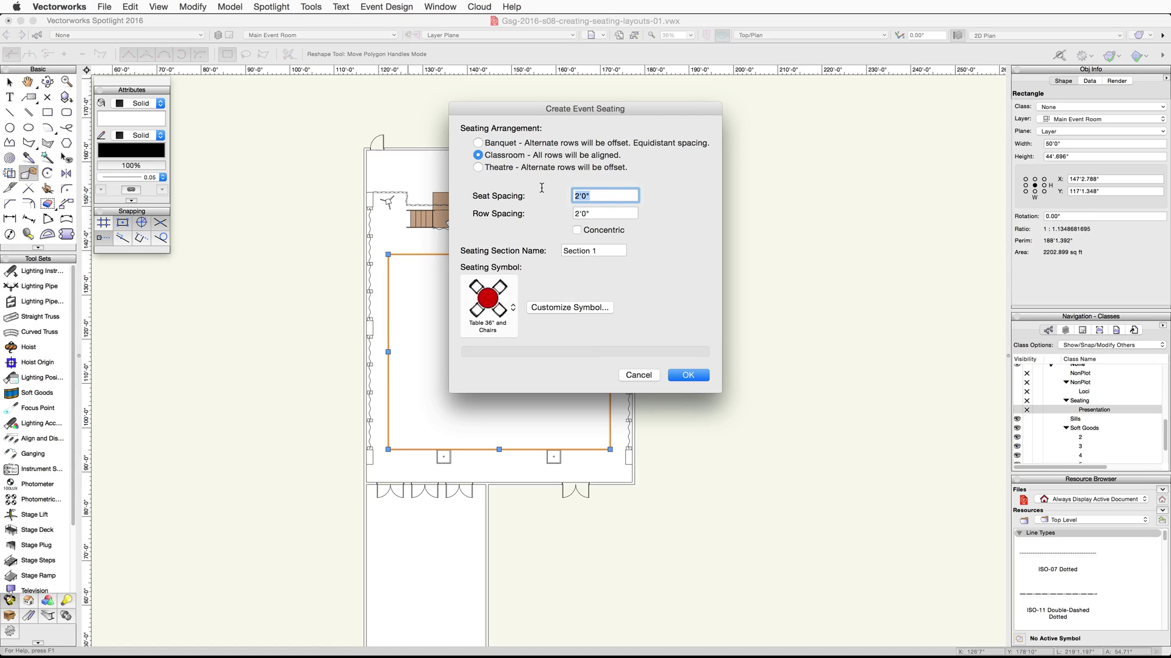
{"action": "type", "text": "6"}
{"action": "key", "text": "Tab"}
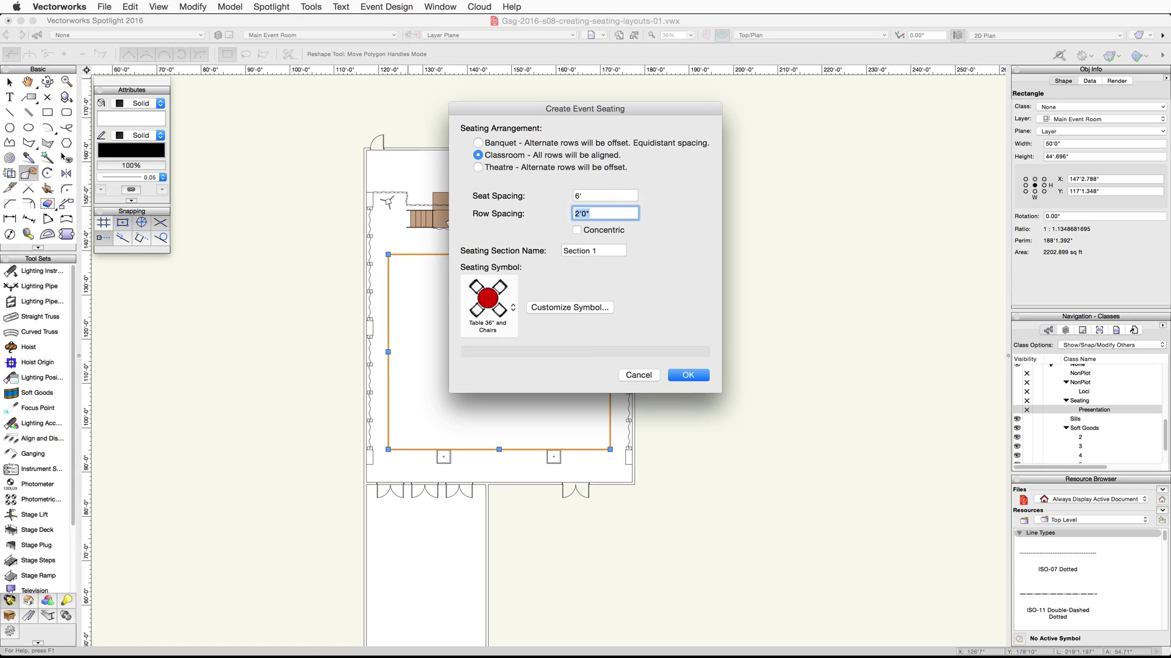
{"action": "type", "text": "7"}
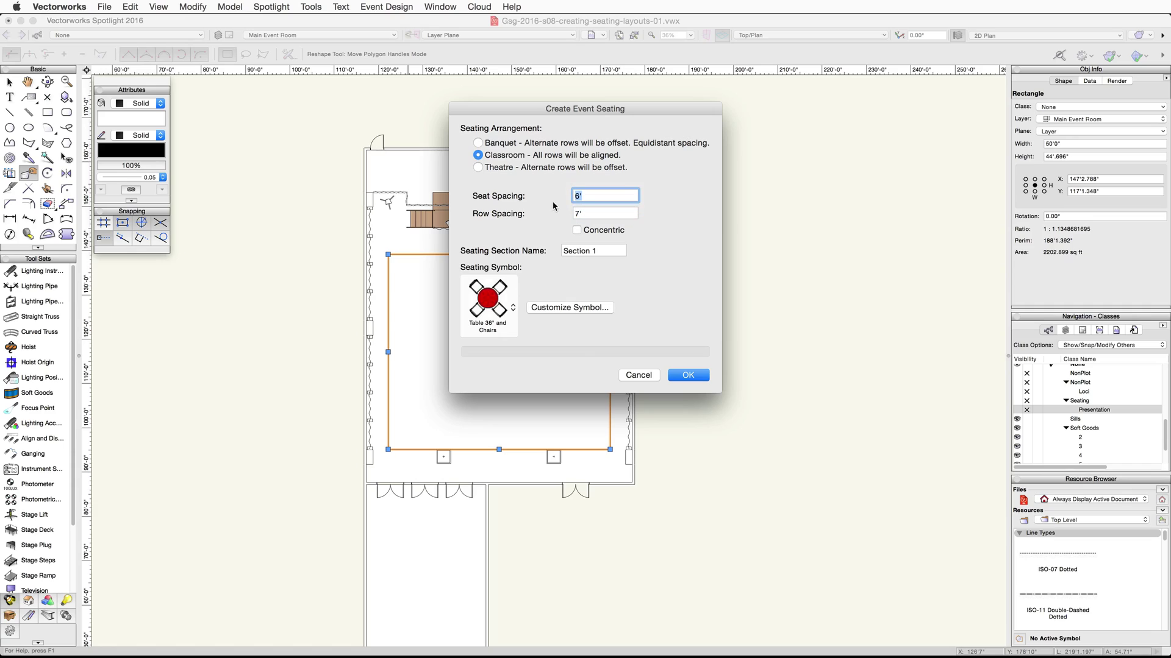
Step: Name the section 'Classroom Seating' and choose the Table 6'x2.5' and Chairs-2 symbol
{"action": "key", "text": "Tab"}
{"action": "type", "text": "Cla"}
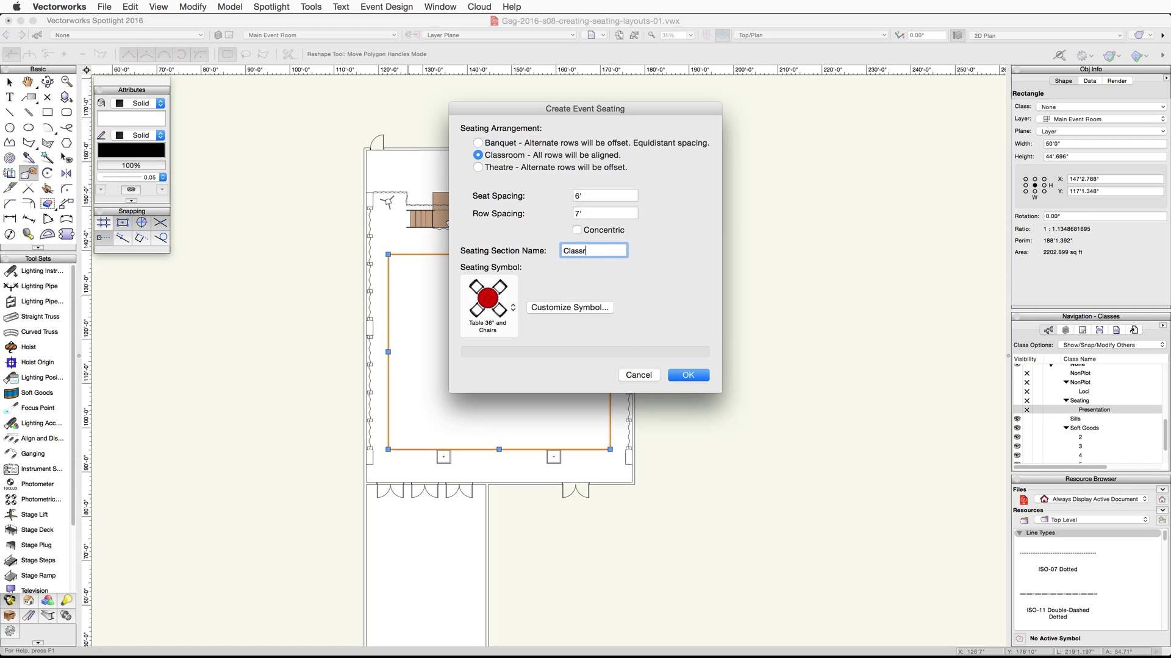
{"action": "type", "text": "ssroom Seating"}
{"action": "left_click", "coordinate": [485, 299]}
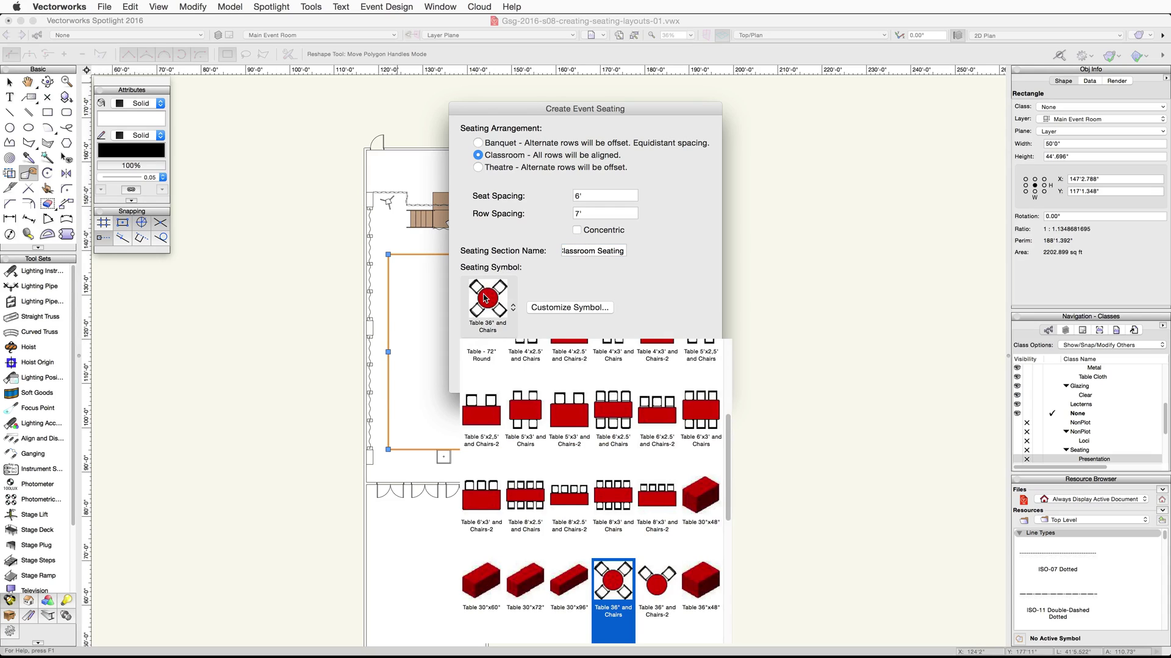
{"action": "left_click", "coordinate": [652, 414]}
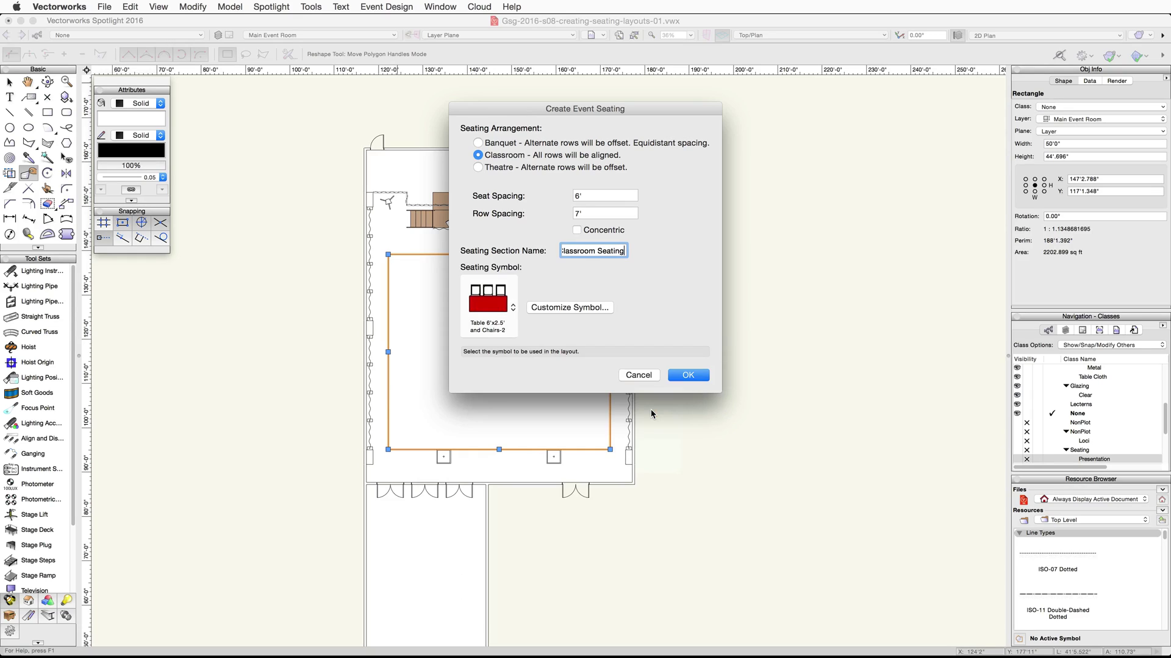
Step: Customize the symbol with an Open GL preview and Textile Upholstery Dark RT chairs
{"action": "left_click", "coordinate": [572, 308]}
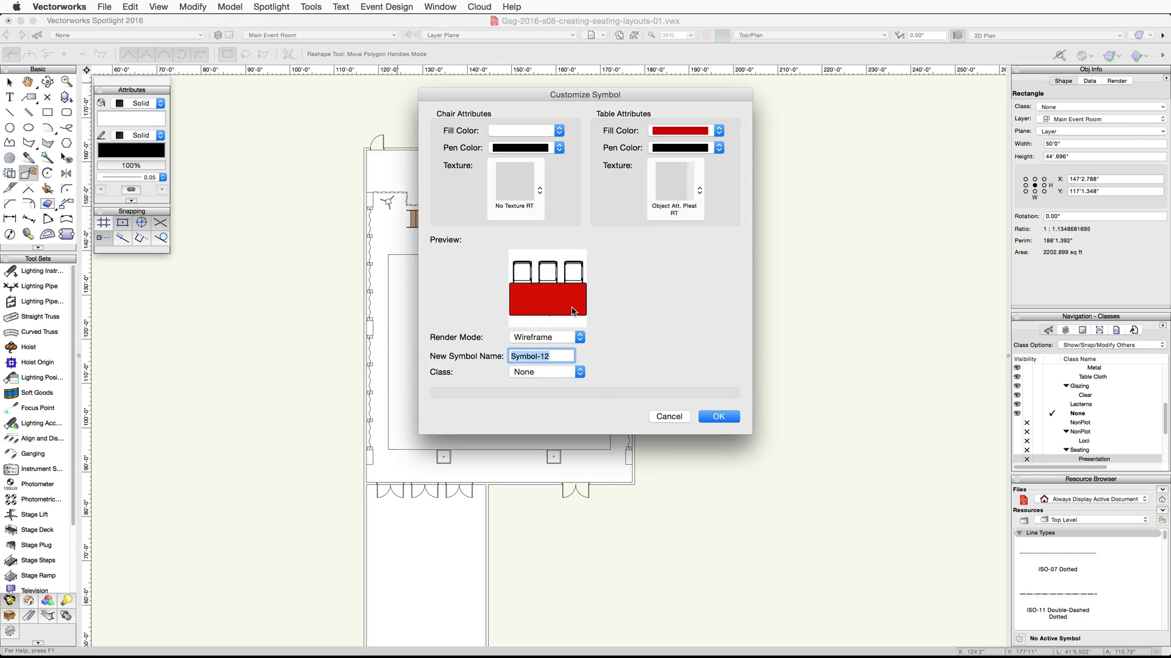
{"action": "left_click", "coordinate": [579, 338]}
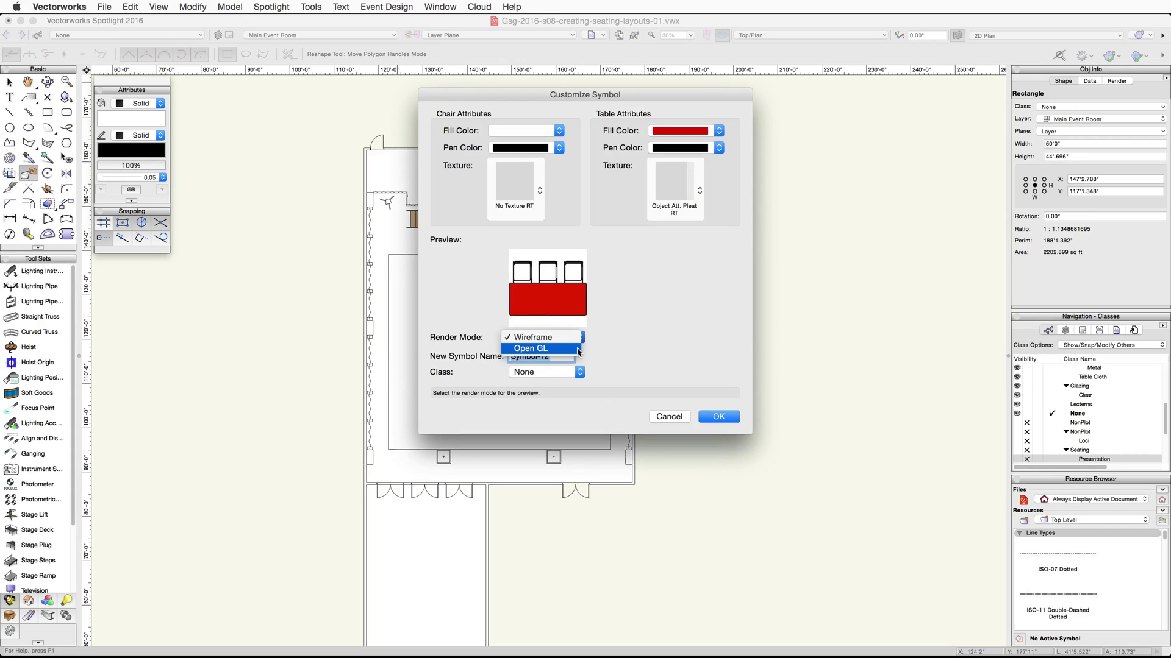
{"action": "left_click", "coordinate": [579, 351]}
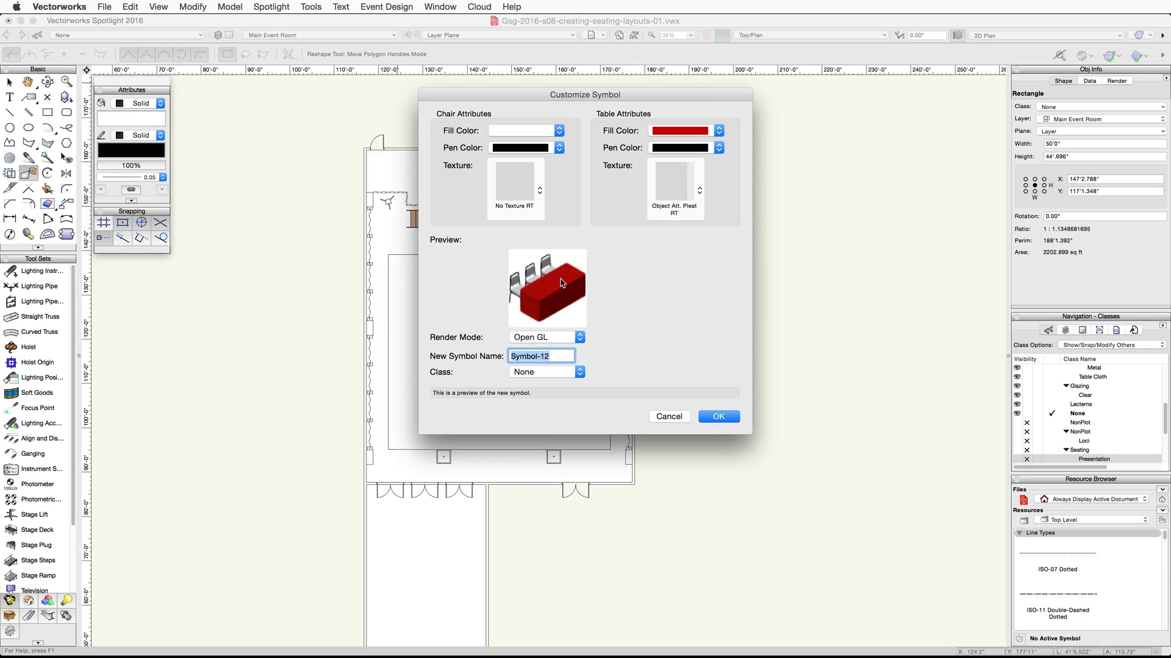
{"action": "left_click", "coordinate": [518, 186]}
{"action": "scroll", "coordinate": [580, 317], "scroll_direction": "down", "scroll_amount": 10}
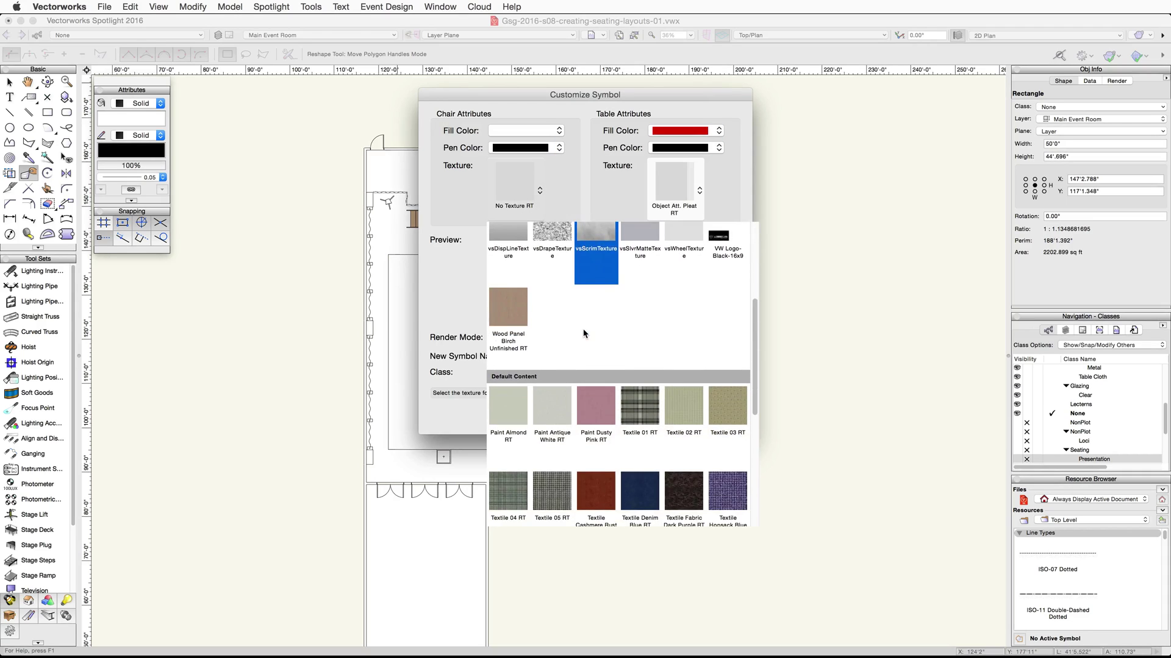
{"action": "scroll", "coordinate": [584, 334], "scroll_direction": "down", "scroll_amount": 1}
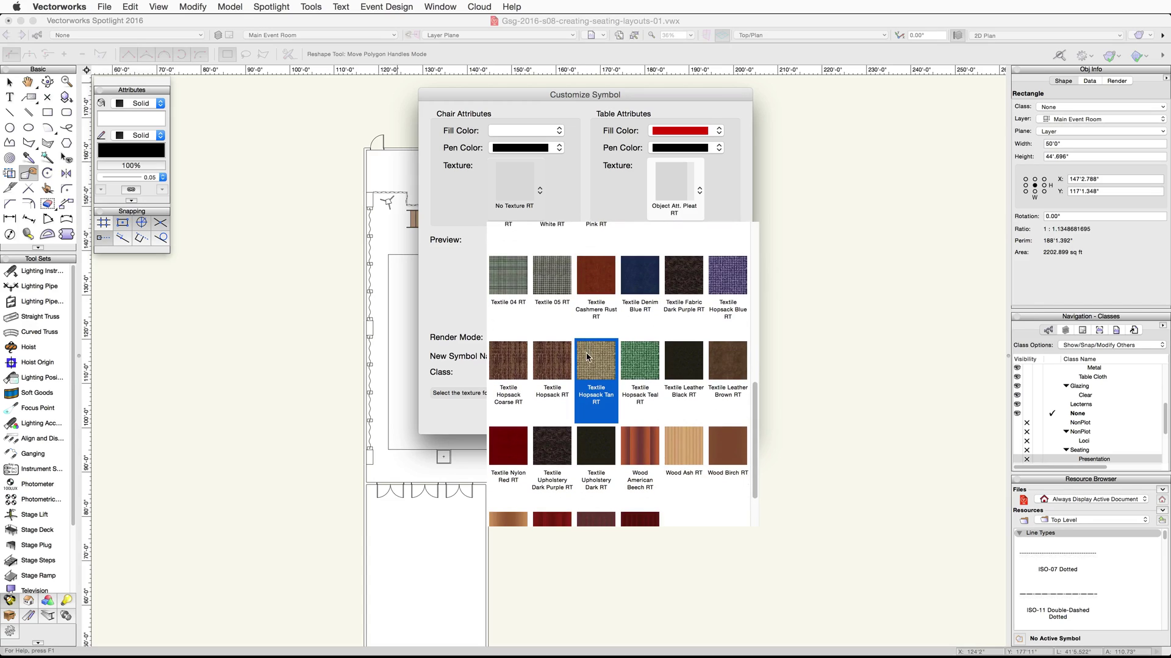
{"action": "left_click", "coordinate": [583, 450]}
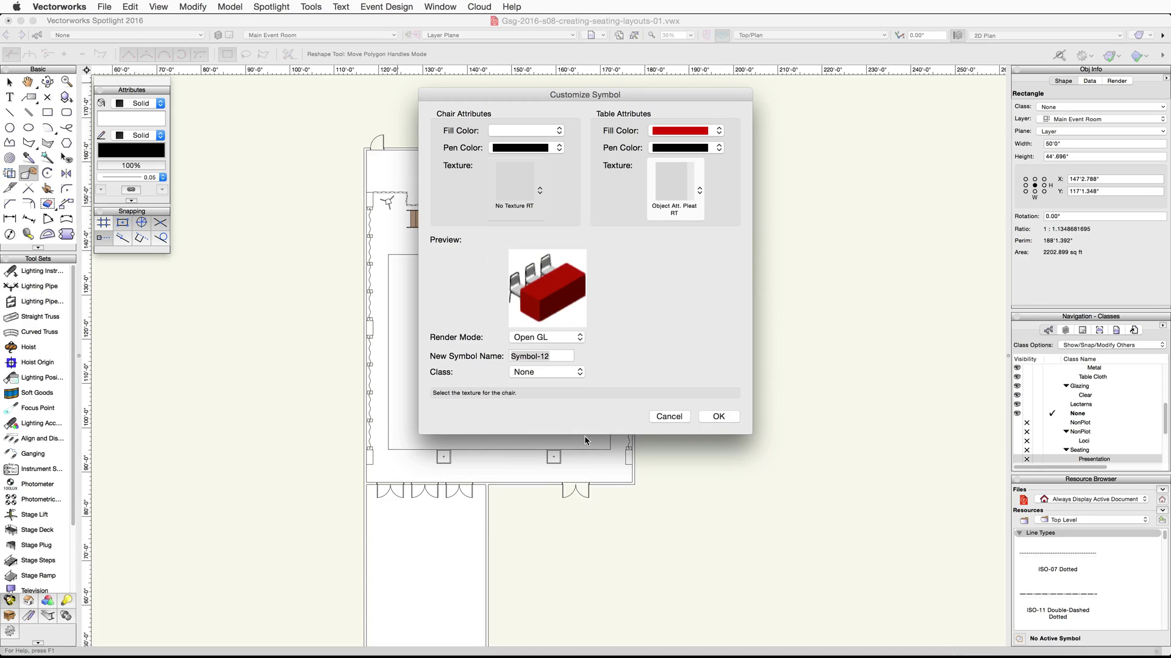
Step: Give the table the Textile Hopsack Tan RT texture and a Standard Vectorworks Colors fill
{"action": "left_click", "coordinate": [670, 190]}
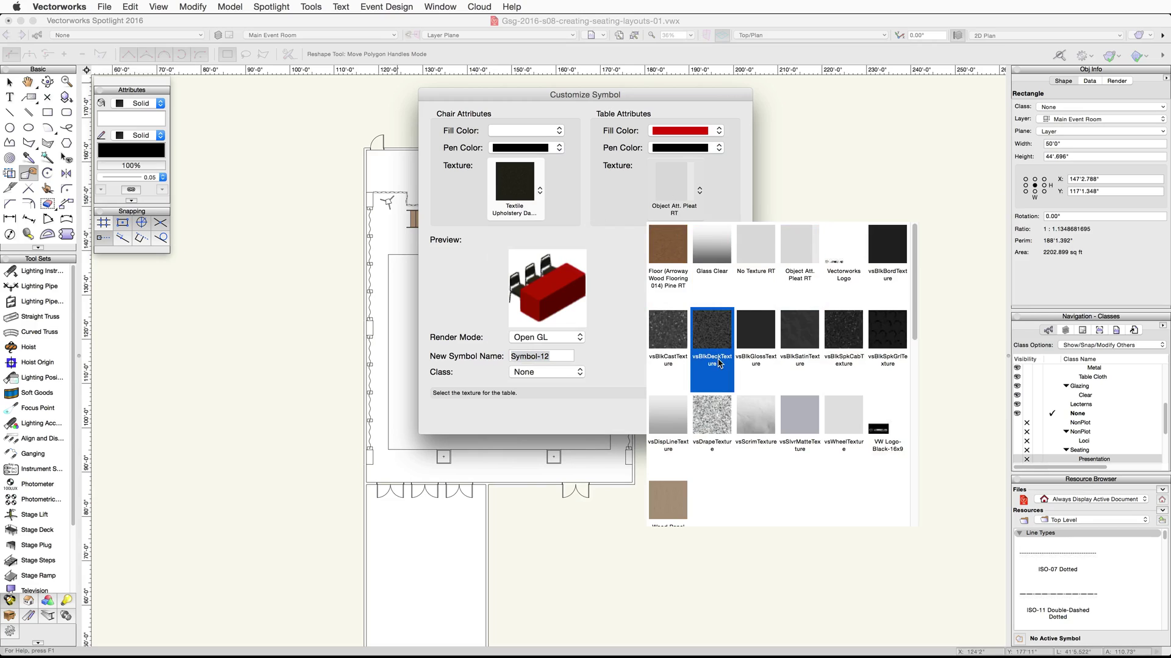
{"action": "scroll", "coordinate": [720, 366], "scroll_direction": "down", "scroll_amount": 10}
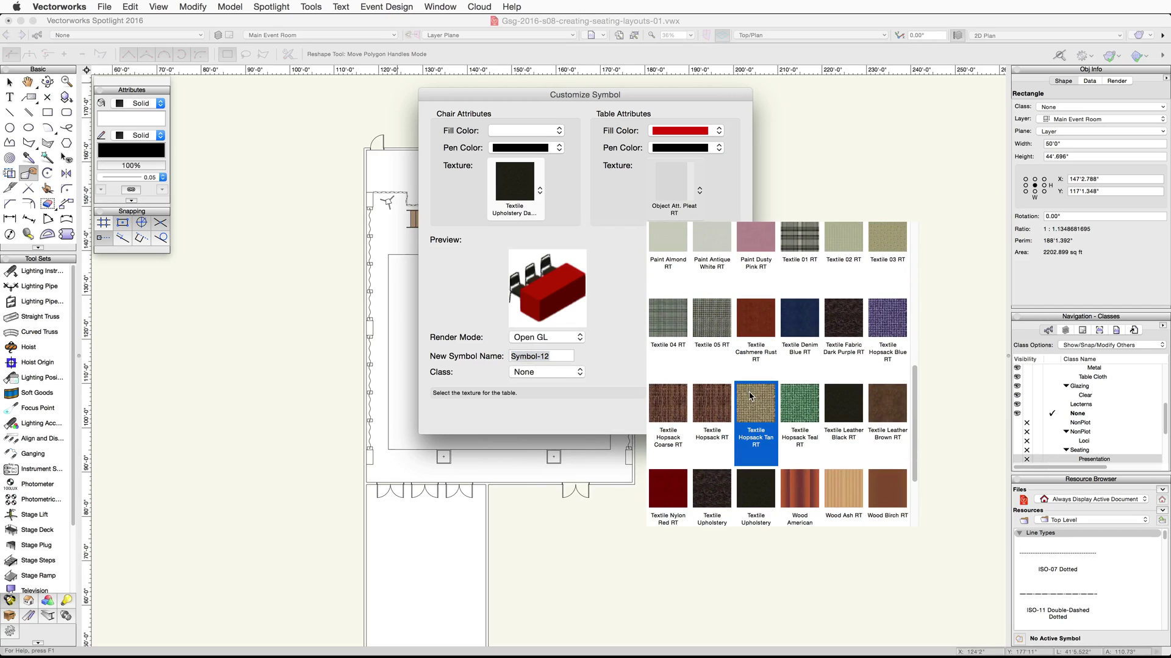
{"action": "left_click", "coordinate": [750, 398]}
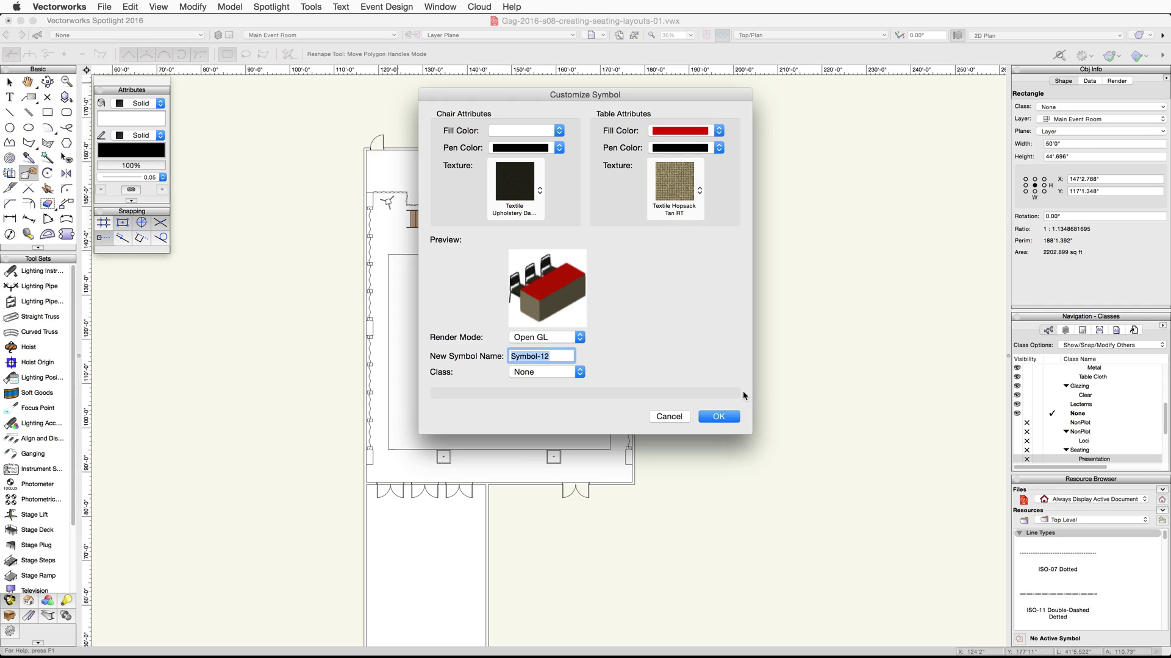
{"action": "left_click", "coordinate": [719, 131]}
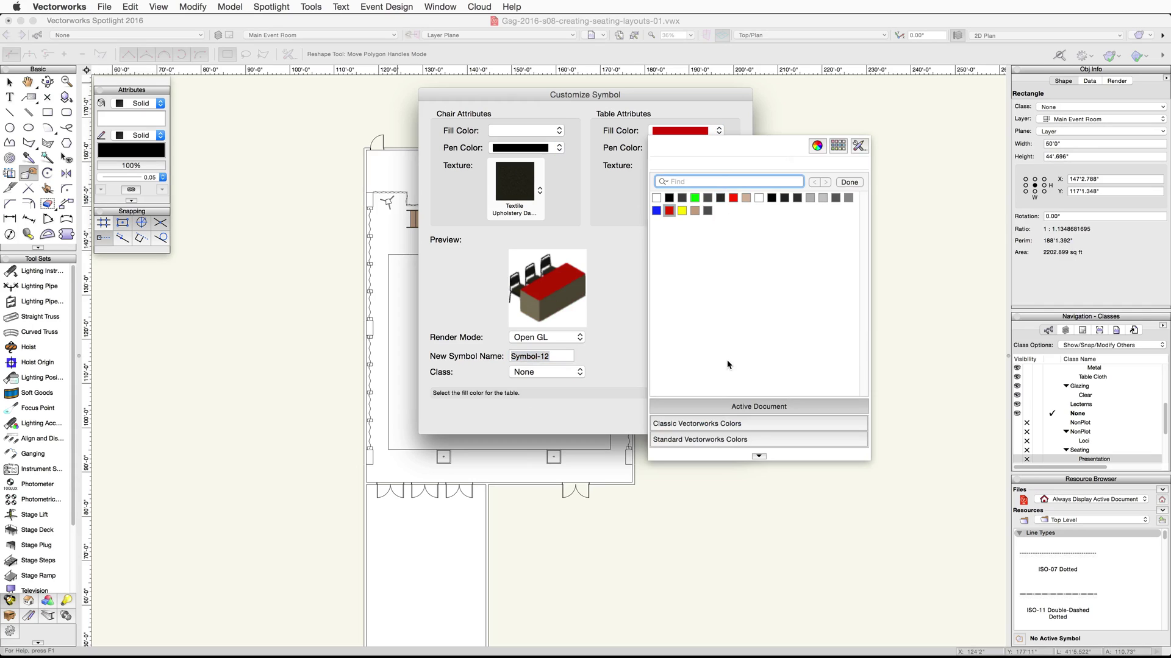
{"action": "left_click", "coordinate": [716, 440]}
{"action": "left_click", "coordinate": [682, 250]}
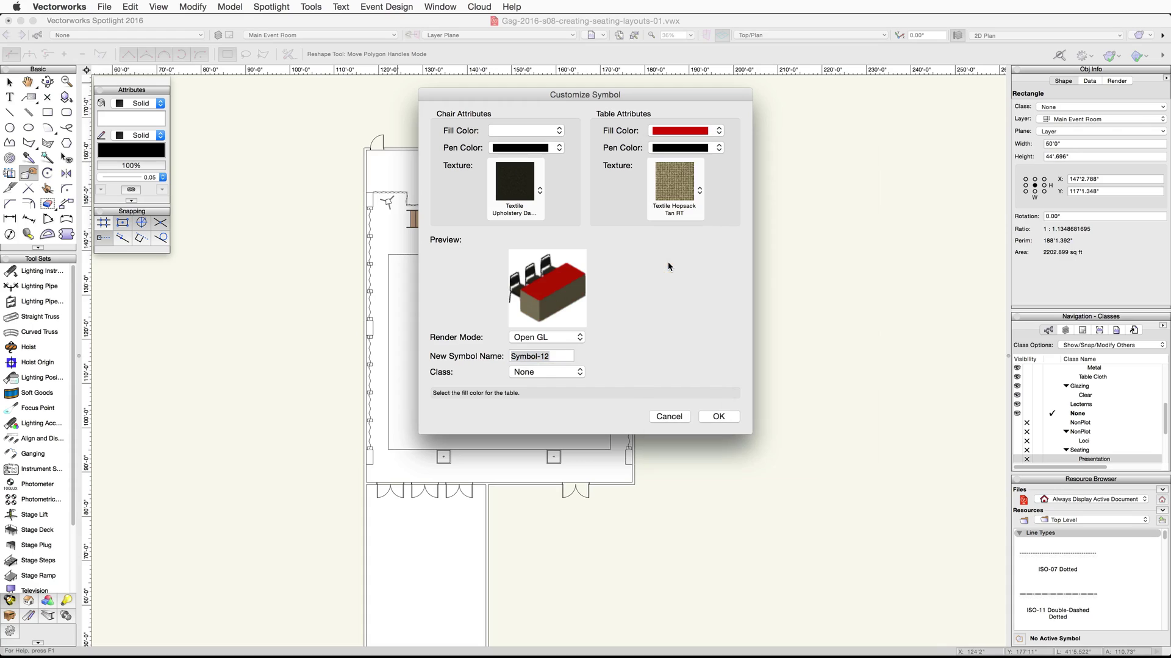
Step: Create the classroom seating with automatic focus and turn all rows to Focus Front
{"action": "left_click", "coordinate": [719, 418]}
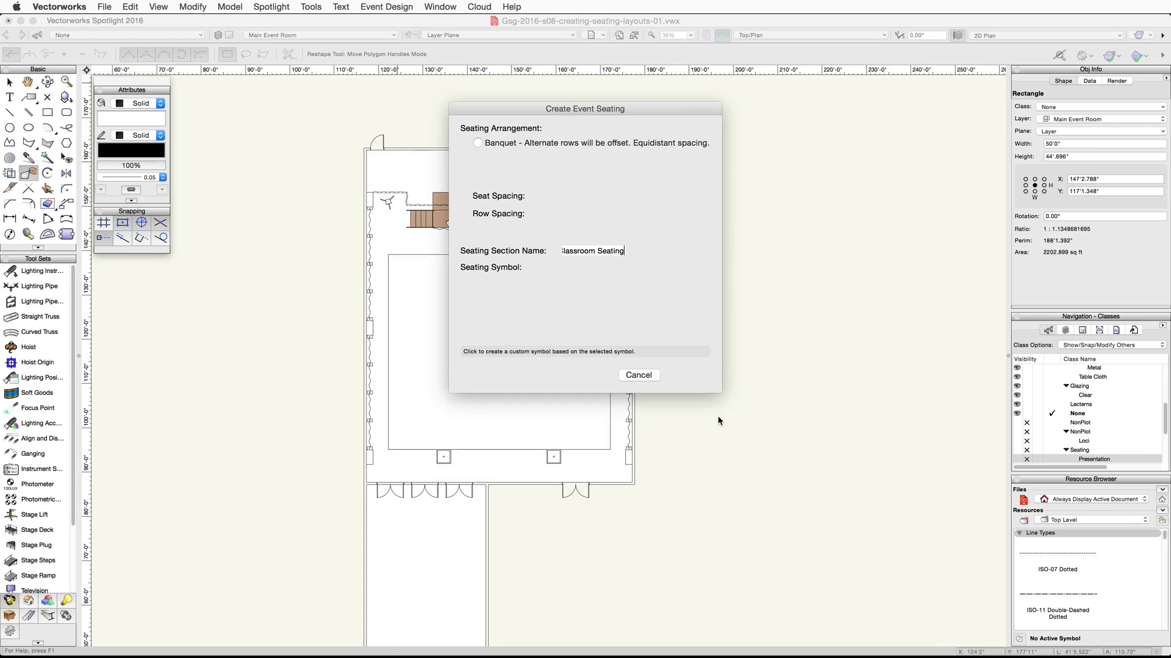
{"action": "left_click", "coordinate": [686, 375]}
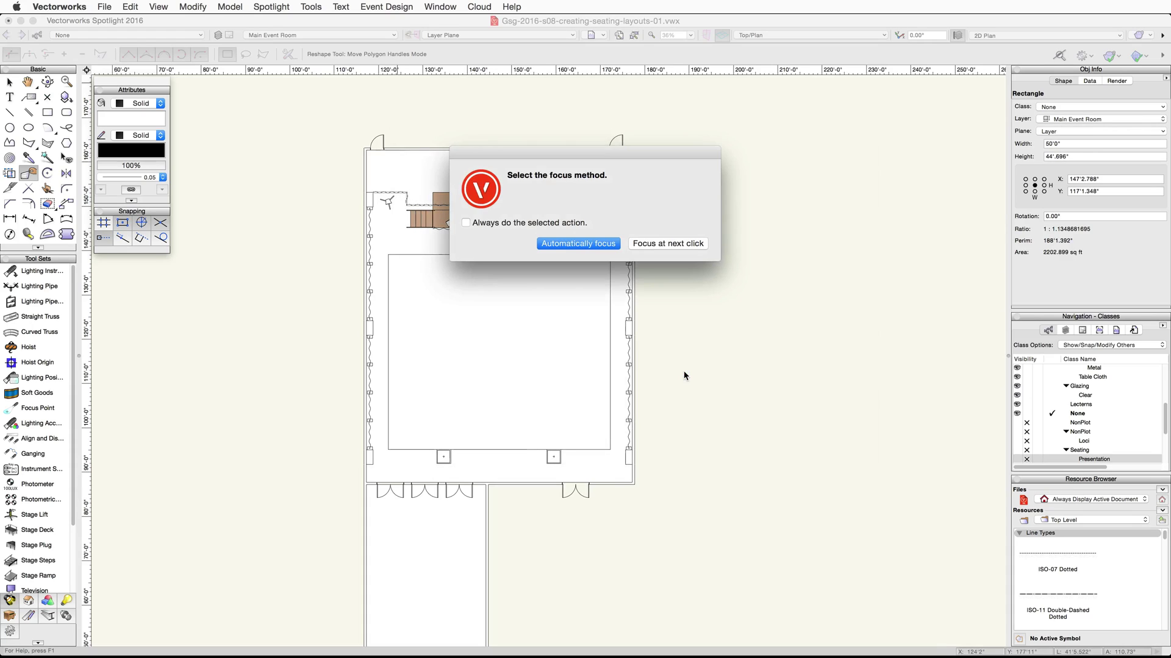
{"action": "left_click", "coordinate": [572, 244]}
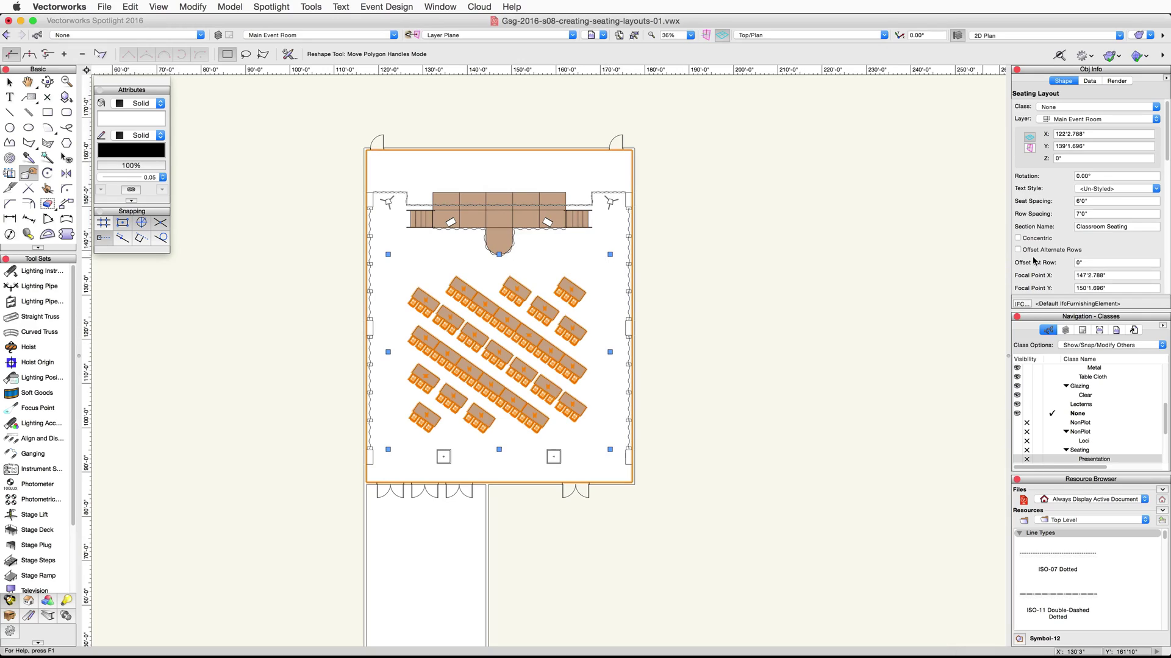
{"action": "scroll", "coordinate": [1057, 262], "scroll_direction": "down", "scroll_amount": 3}
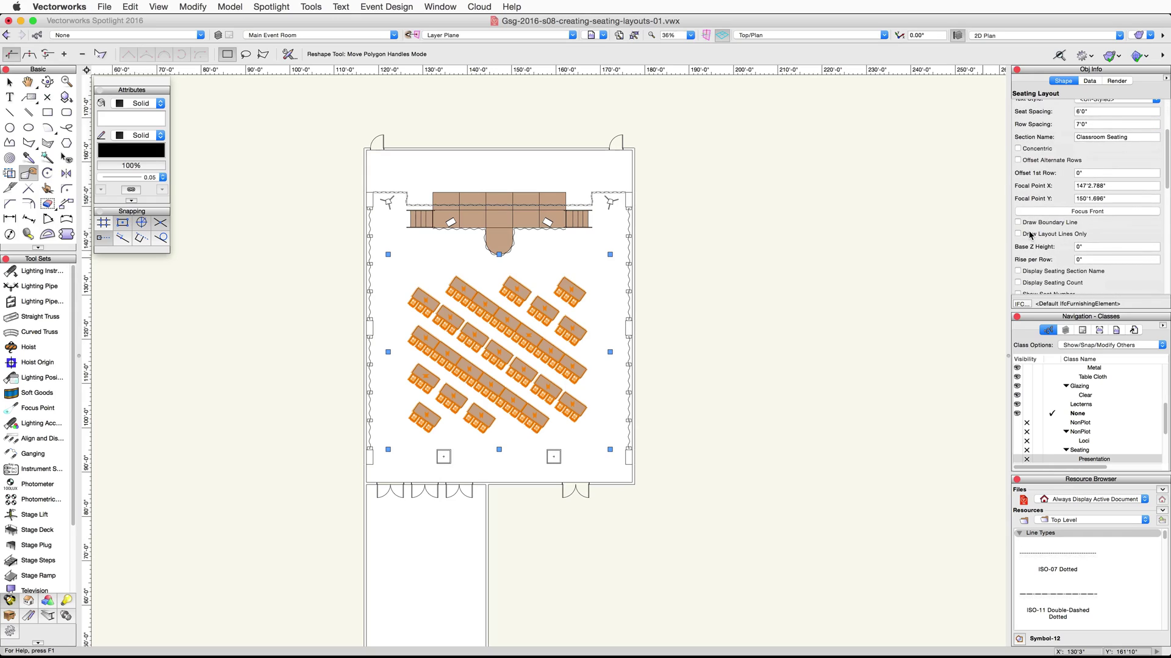
{"action": "left_click", "coordinate": [1044, 212]}
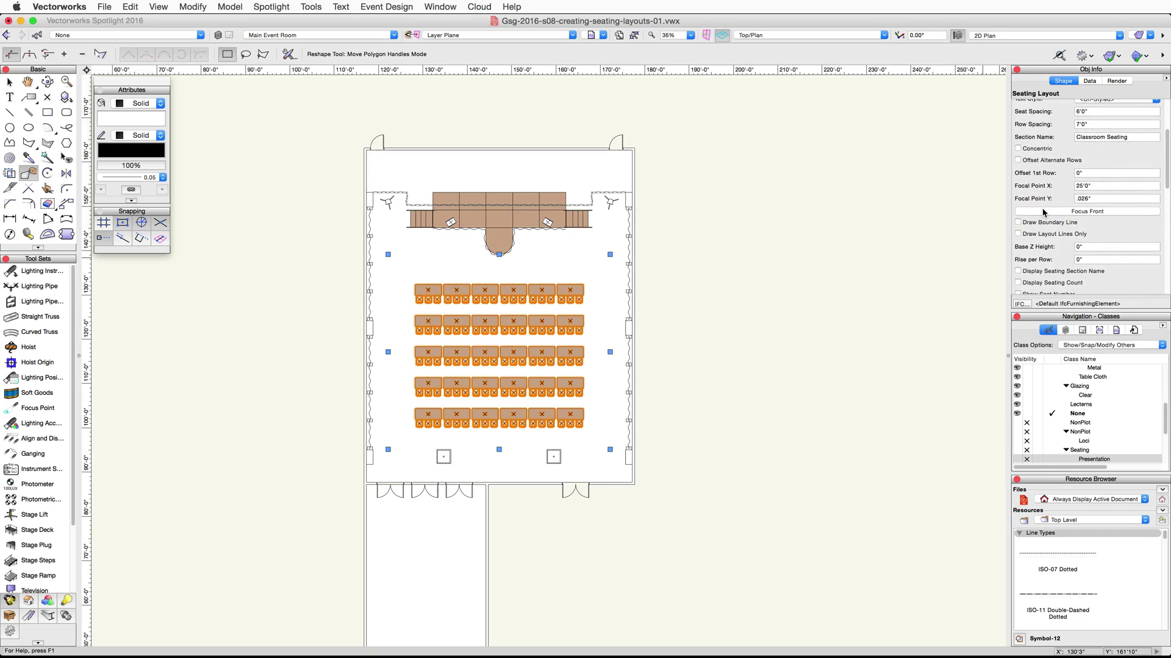
{"action": "scroll", "coordinate": [1043, 213], "scroll_direction": "up", "scroll_amount": 3}
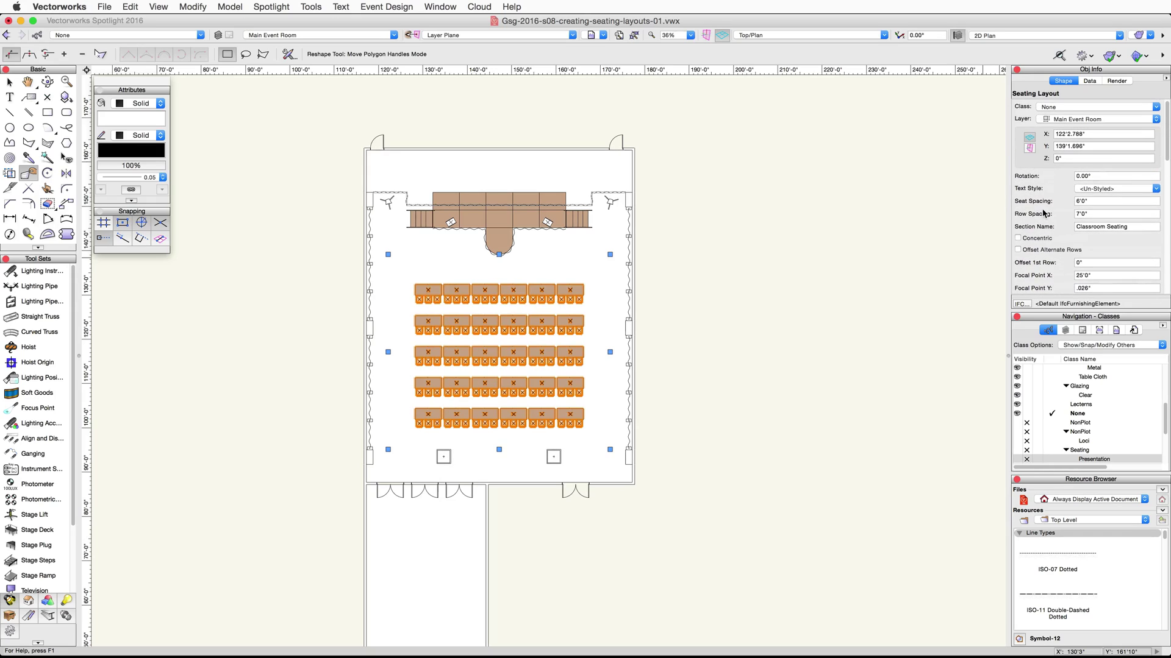
Step: Put the classroom seating layout in a new class named Seating-Classroom
{"action": "left_click", "coordinate": [1140, 108]}
{"action": "left_click", "coordinate": [1134, 119]}
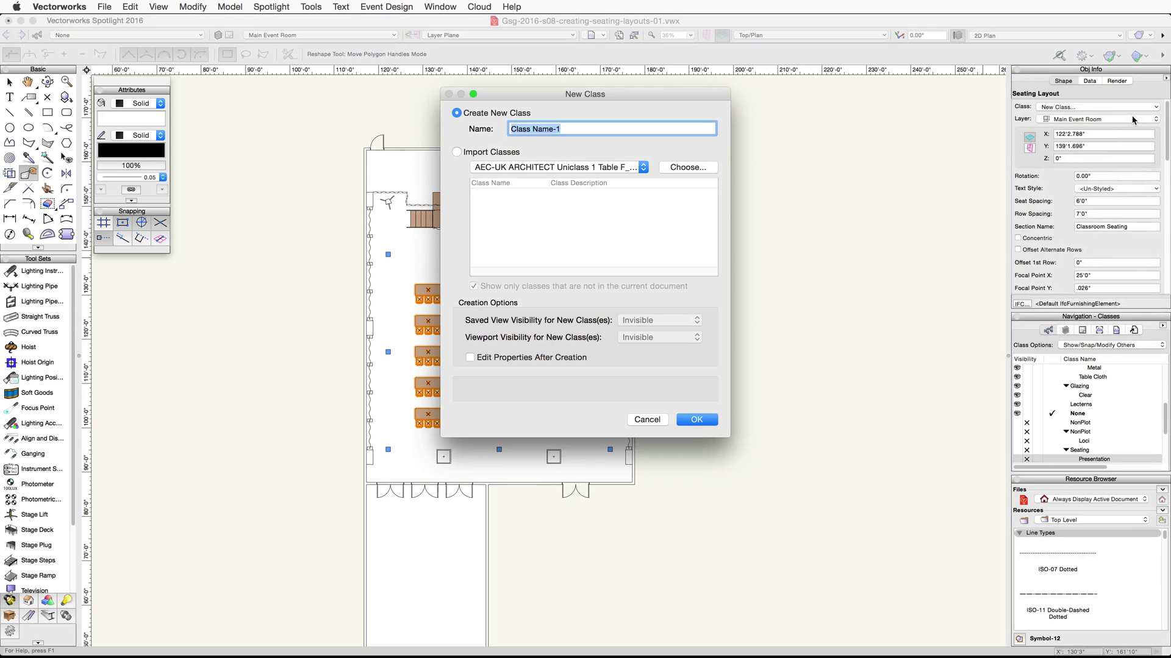
{"action": "type", "text": "Seating-"}
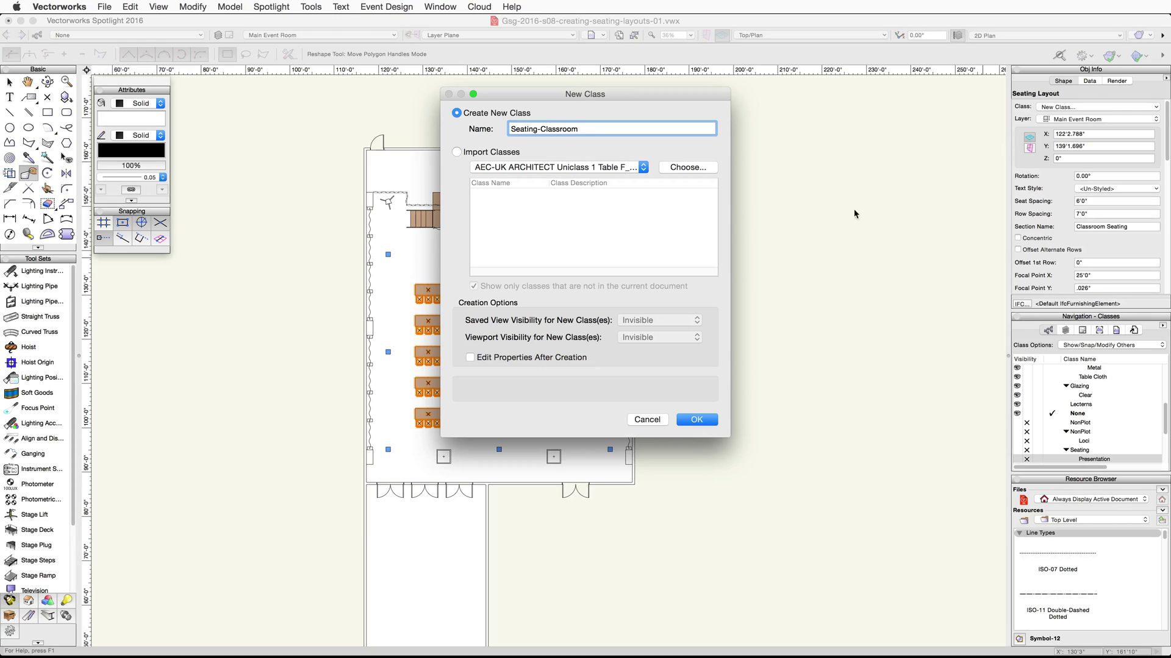
{"action": "left_click", "coordinate": [689, 419]}
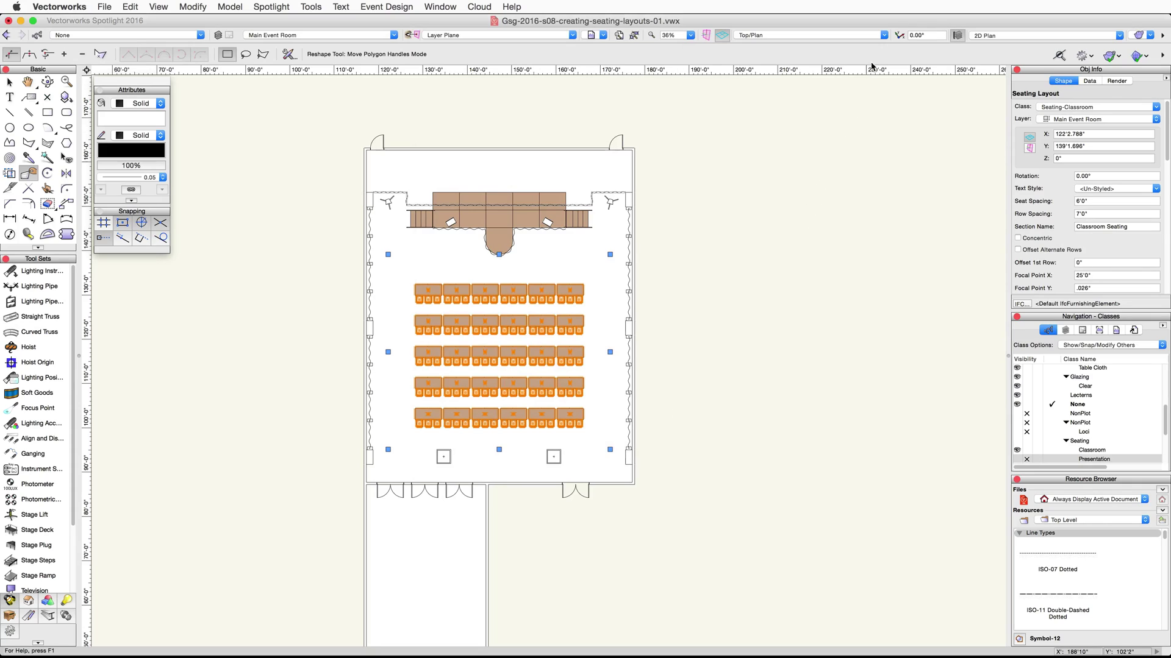
{"action": "left_click", "coordinate": [882, 35]}
Step: Show the whole room in Right Isometric view, rendered in OpenGL
{"action": "left_click", "coordinate": [854, 150]}
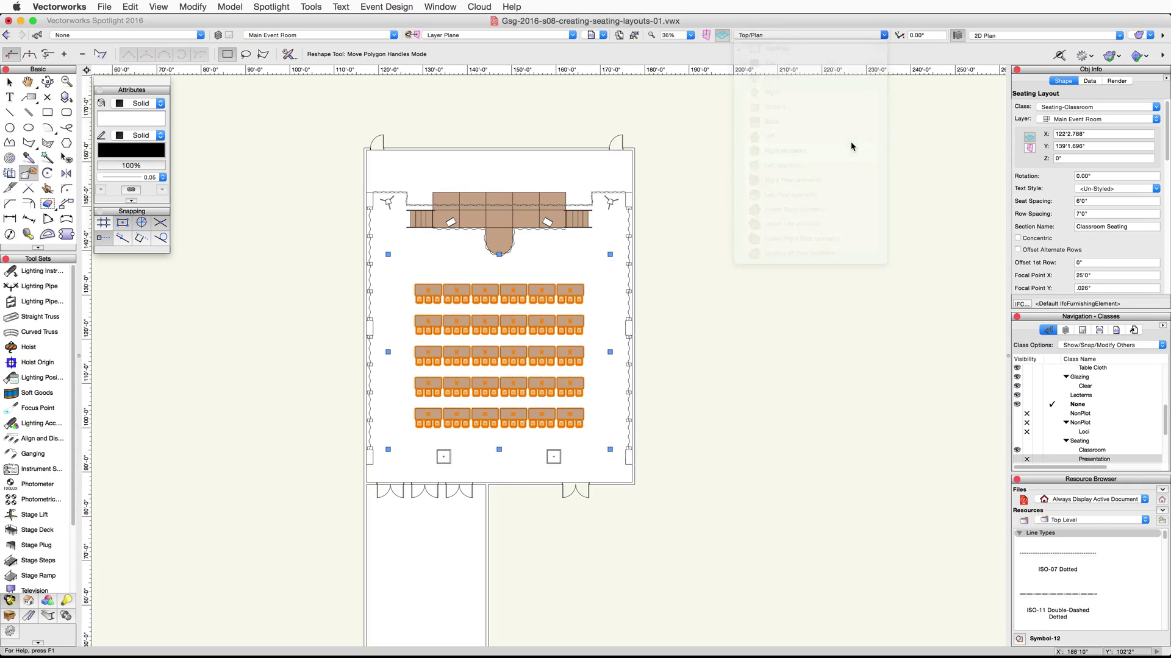
{"action": "left_click", "coordinate": [1149, 37]}
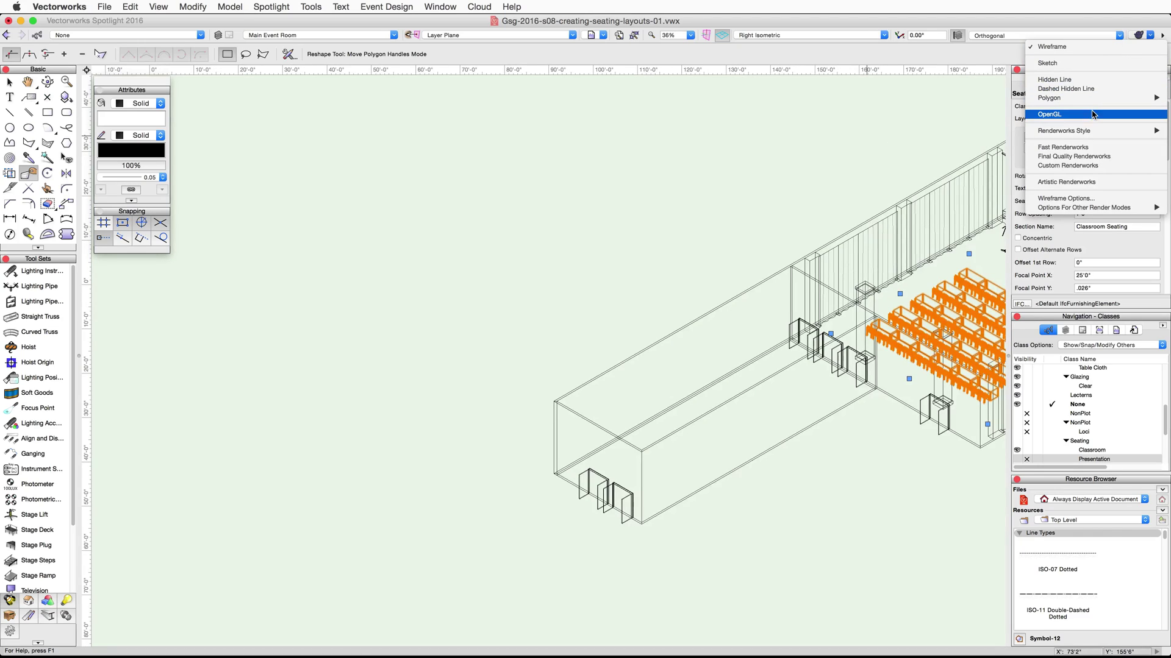
{"action": "left_click", "coordinate": [1050, 114]}
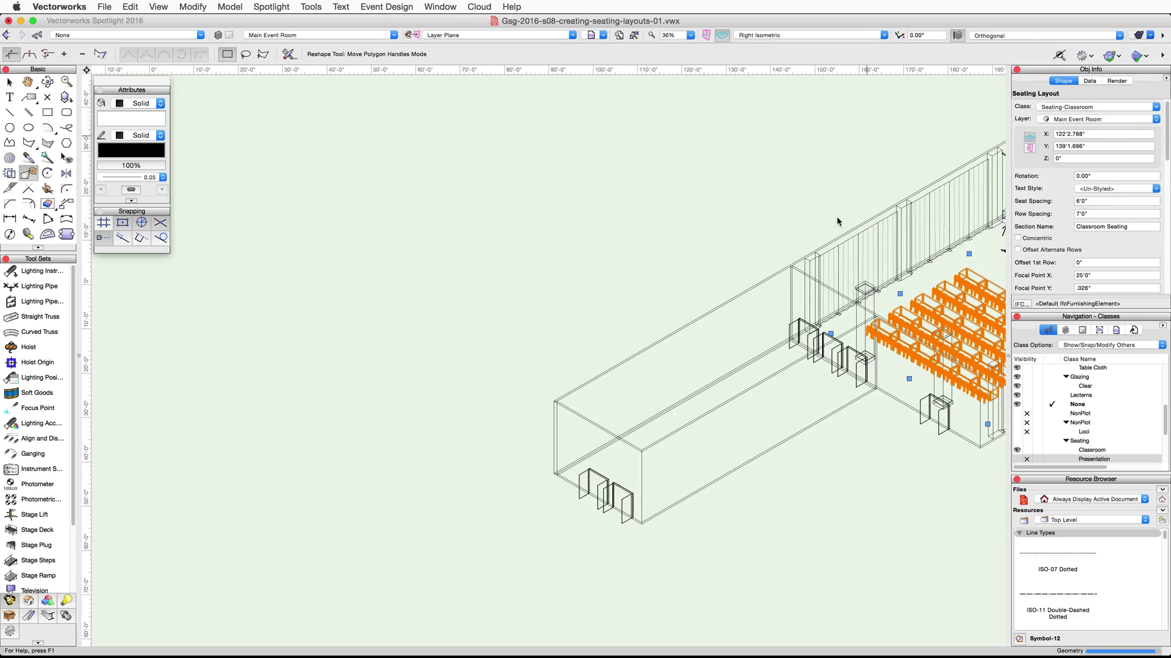
{"action": "middle_click_drag", "start_coordinate": [835, 218], "coordinate": [433, 245]}
{"action": "scroll", "coordinate": [604, 355], "scroll_direction": "up", "scroll_amount": 3}
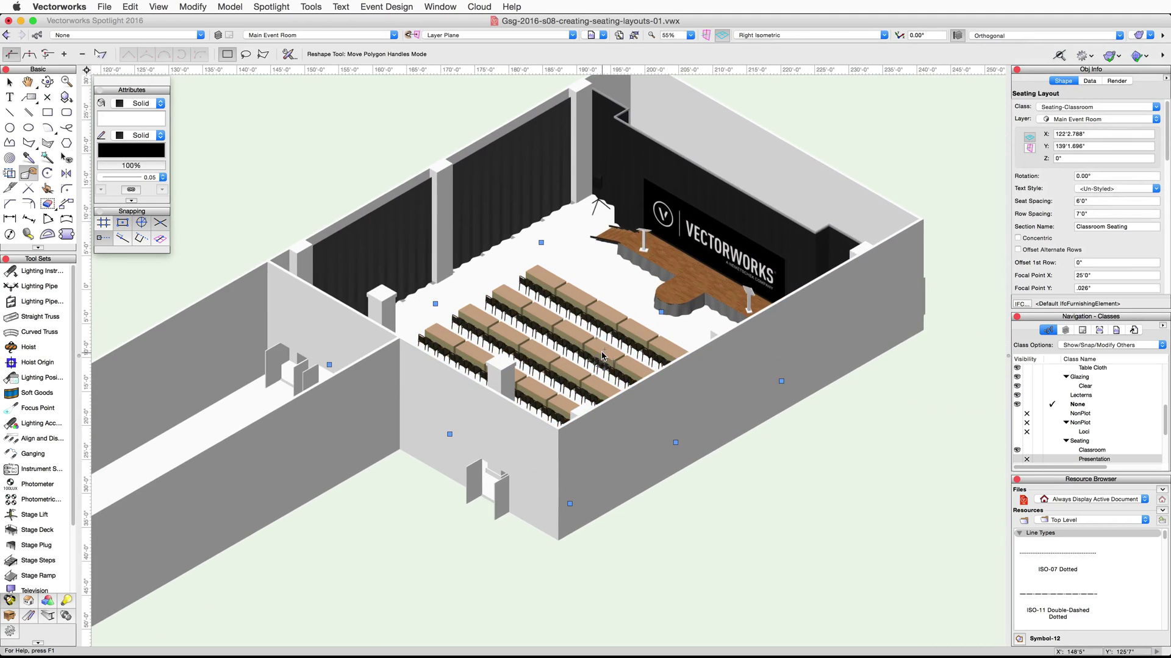
Step: Hide the Presentation class's curved seating and show the Classroom tables and chairs
{"action": "left_click", "coordinate": [1026, 458]}
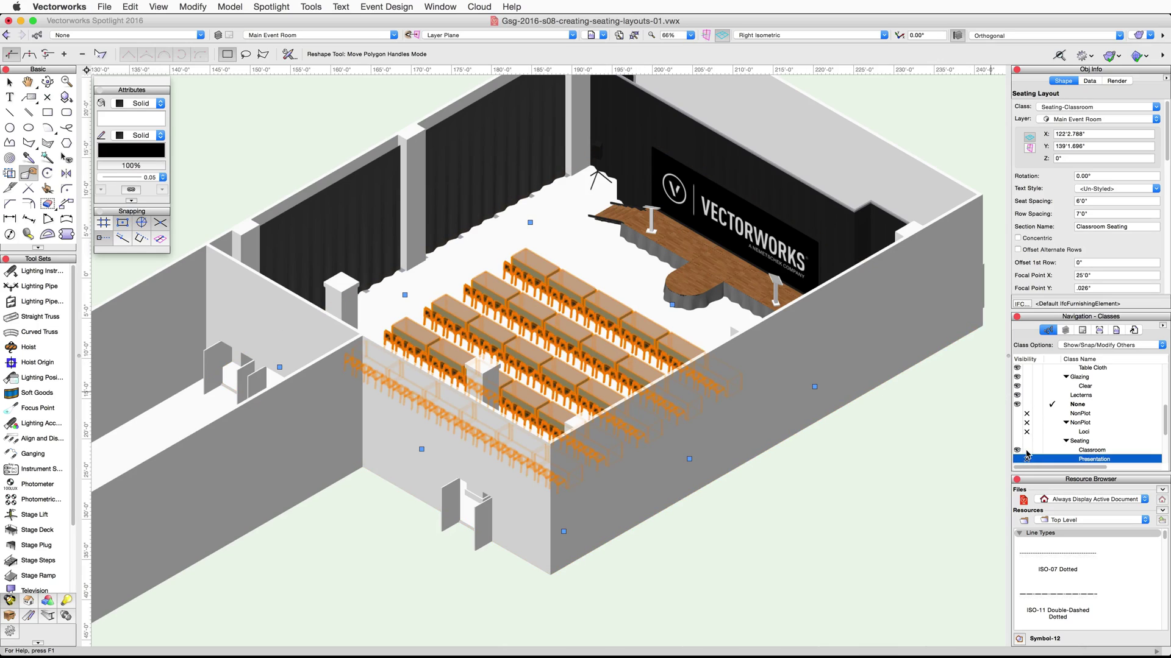
{"action": "left_click", "coordinate": [1017, 459]}
{"action": "left_click", "coordinate": [1027, 450]}
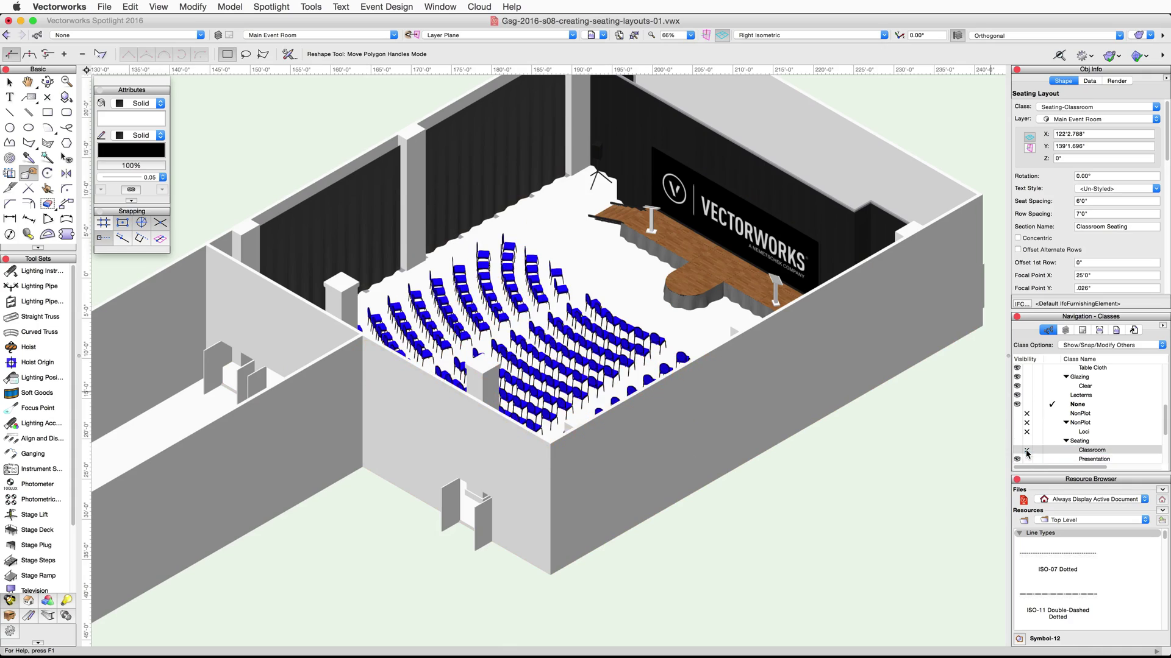
{"action": "left_click", "coordinate": [1027, 459]}
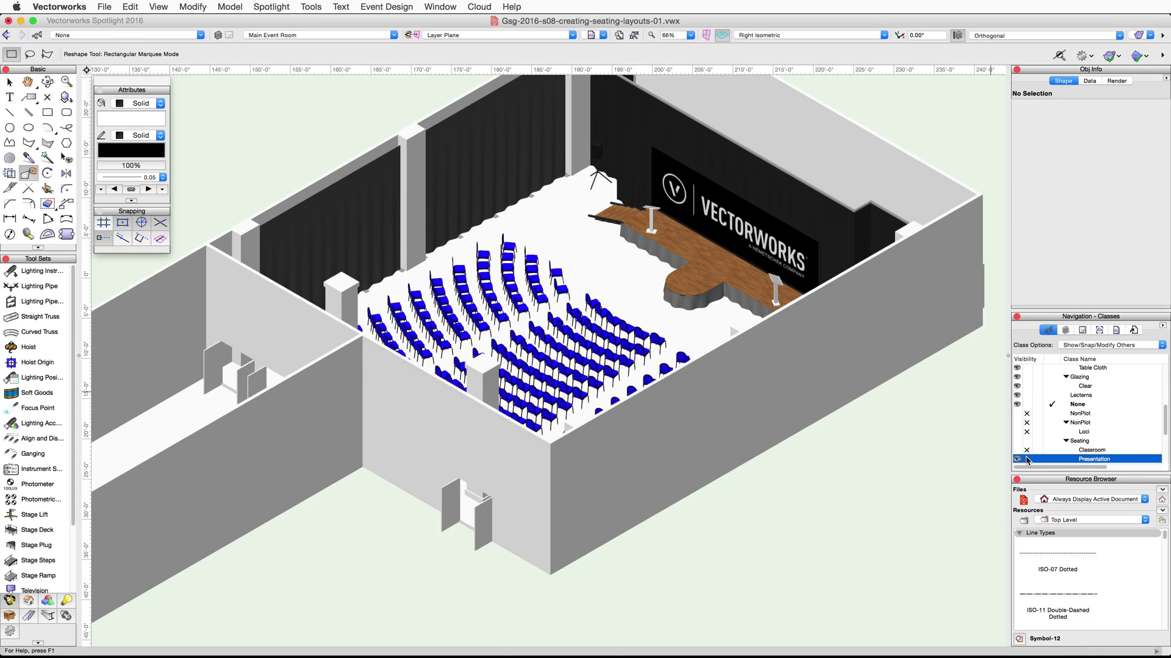
{"action": "left_click", "coordinate": [1018, 452]}
{"action": "left_click", "coordinate": [1017, 449]}
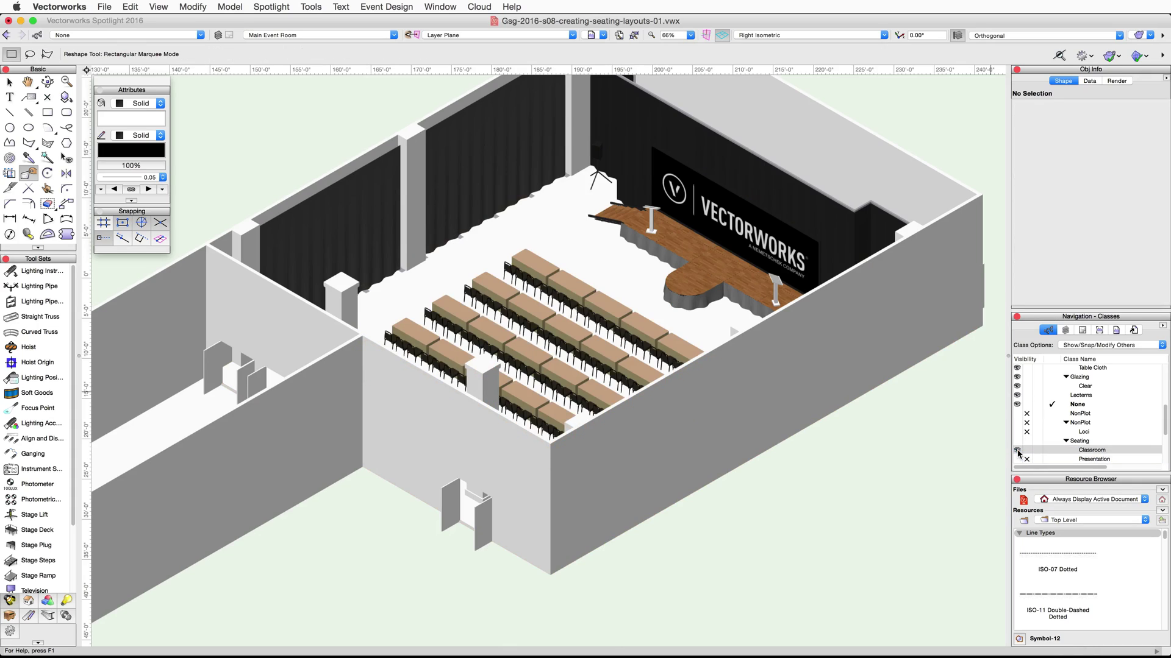